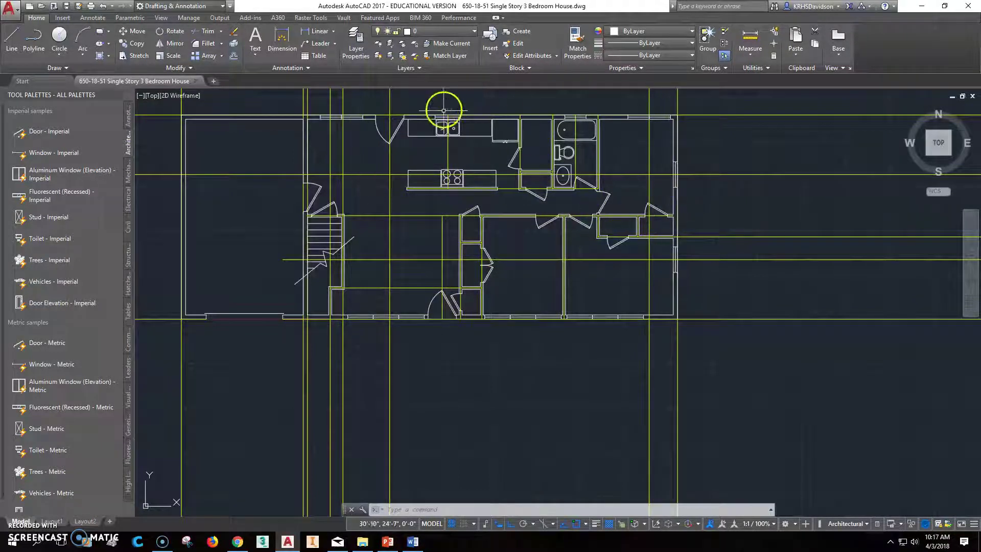
- Recentre the house plan, then bring up the reference three-bedroom floor-plan JPG in Photos
middle_click_drag(379, 201, 485, 285)
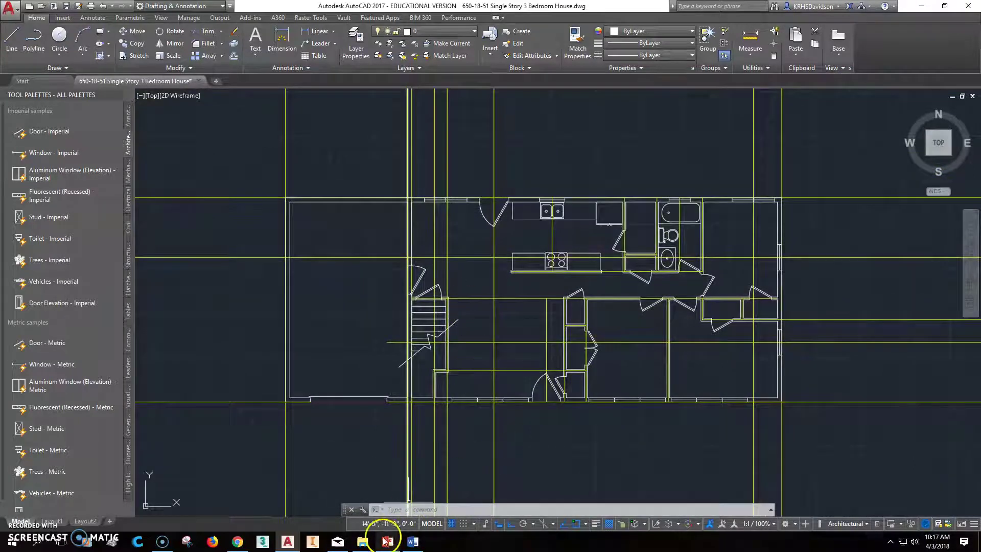
left_click(313, 543)
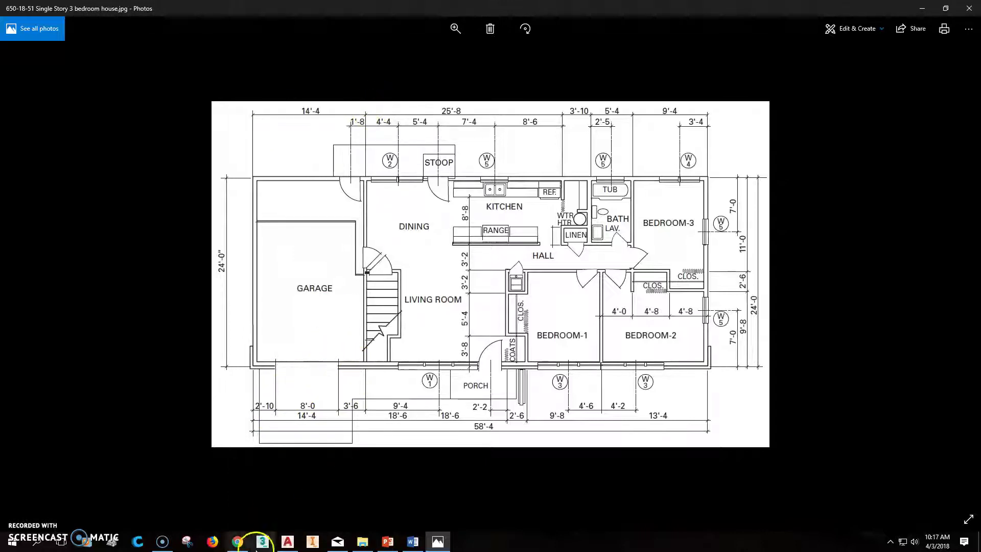
mouse_move(288, 547)
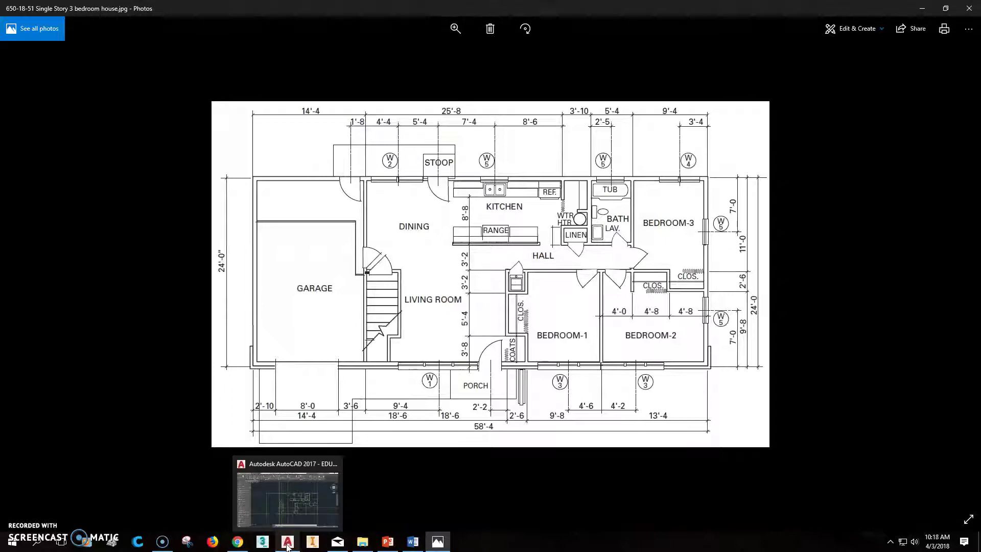
- Create a red layer named Dimensions in Layer Properties and make it the current layer
left_click(288, 545)
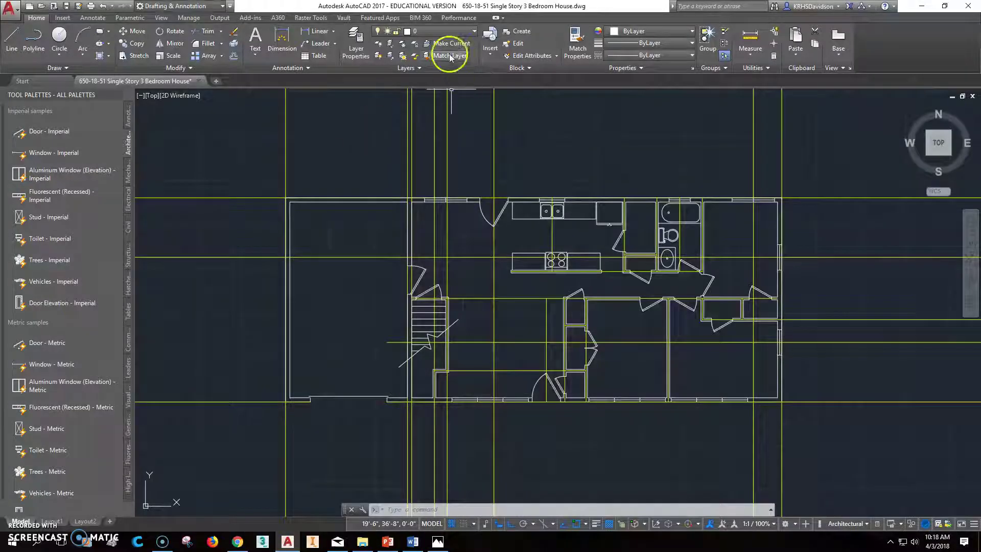
left_click(474, 34)
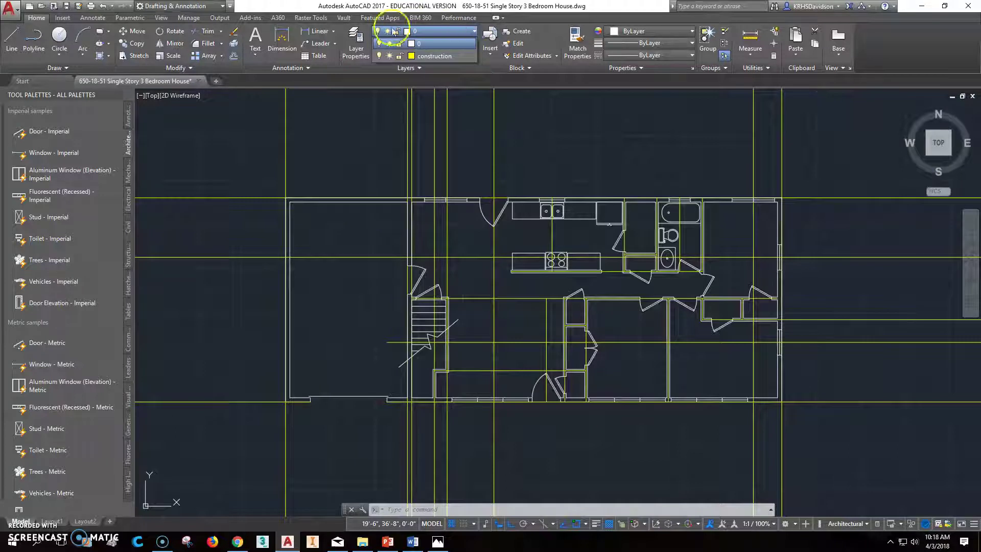
left_click(384, 32)
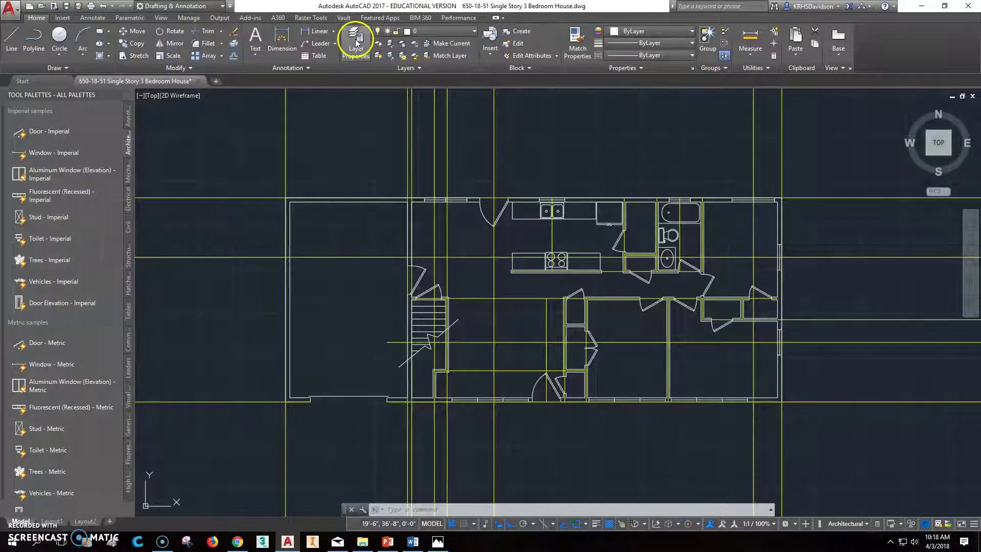
left_click(356, 42)
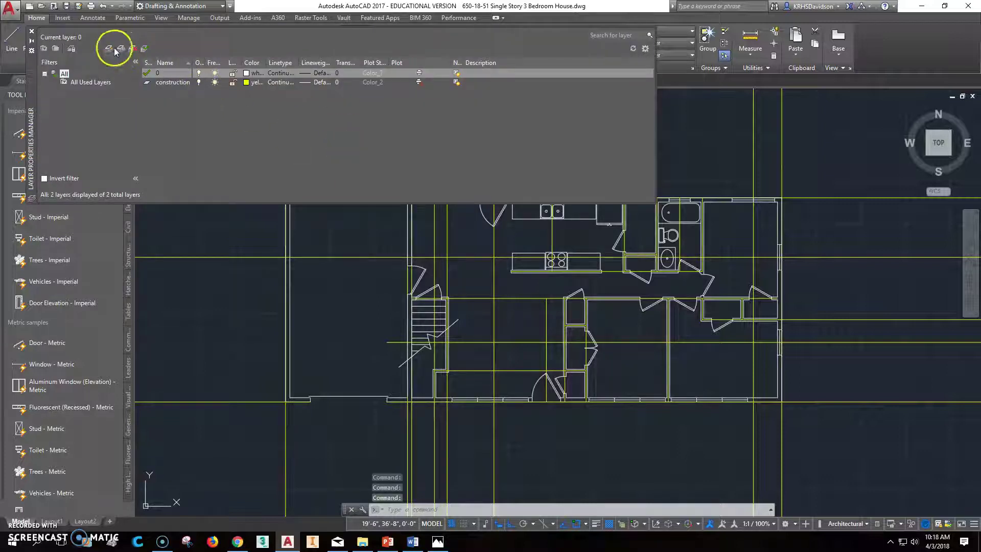
left_click(113, 48)
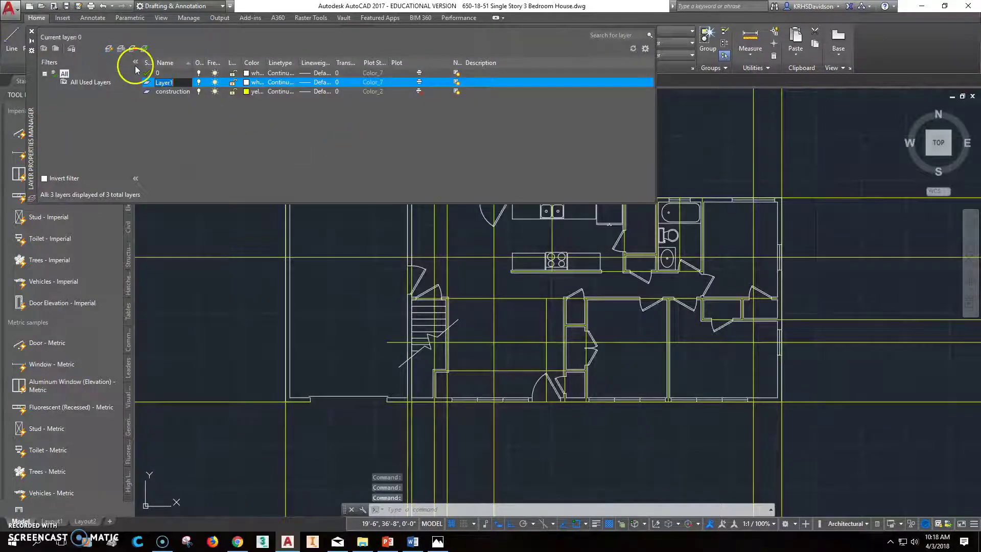
type("Dimensions")
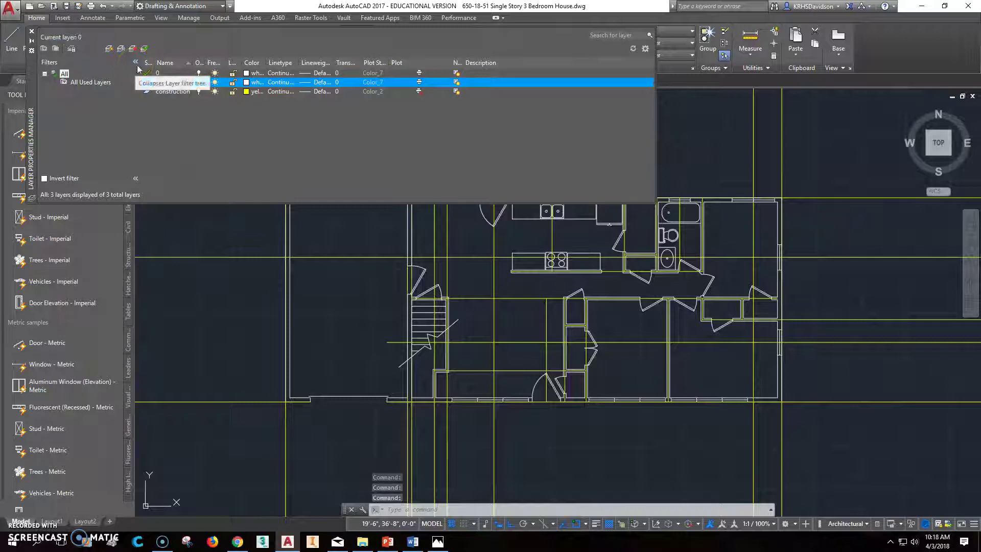
key("Return")
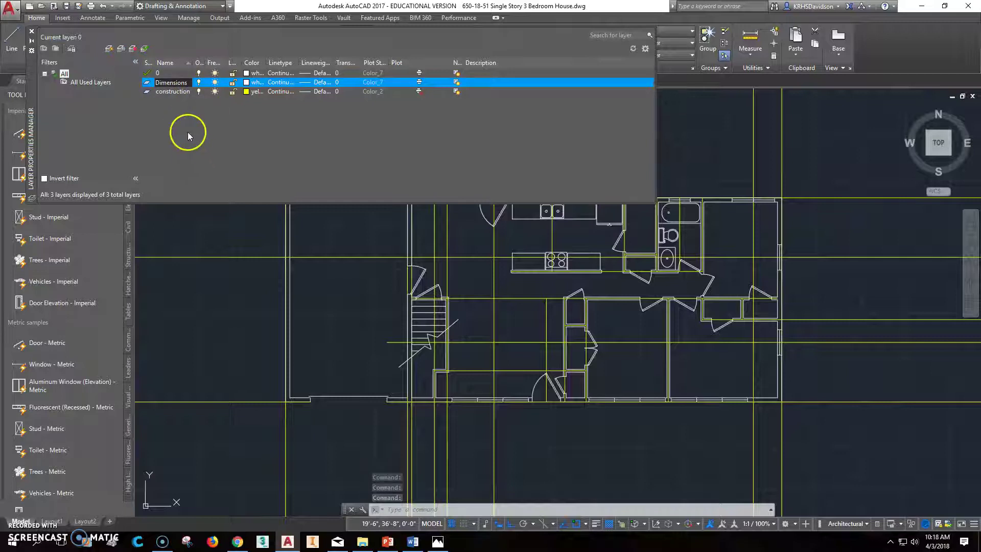
left_click(248, 83)
left_click(182, 213)
left_click(258, 271)
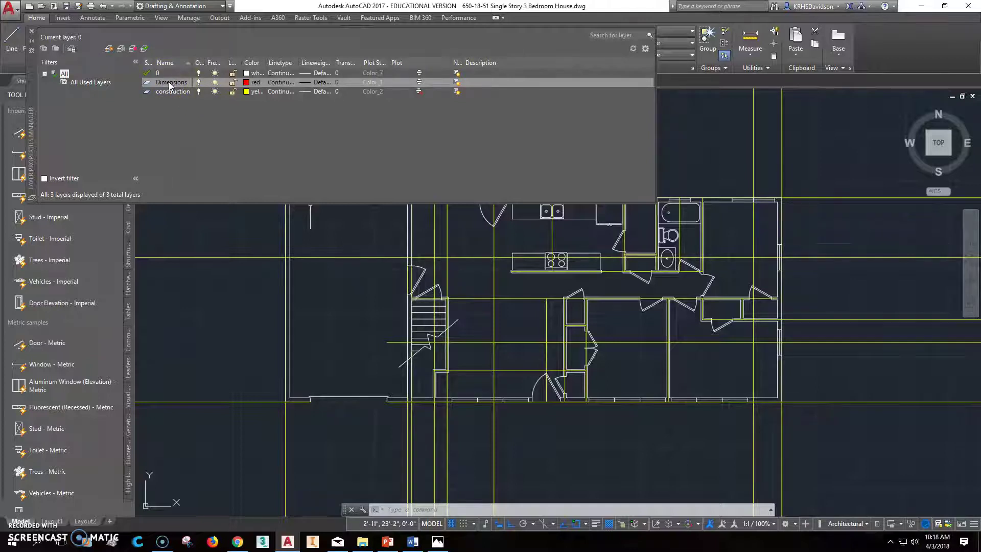
double_click(147, 82)
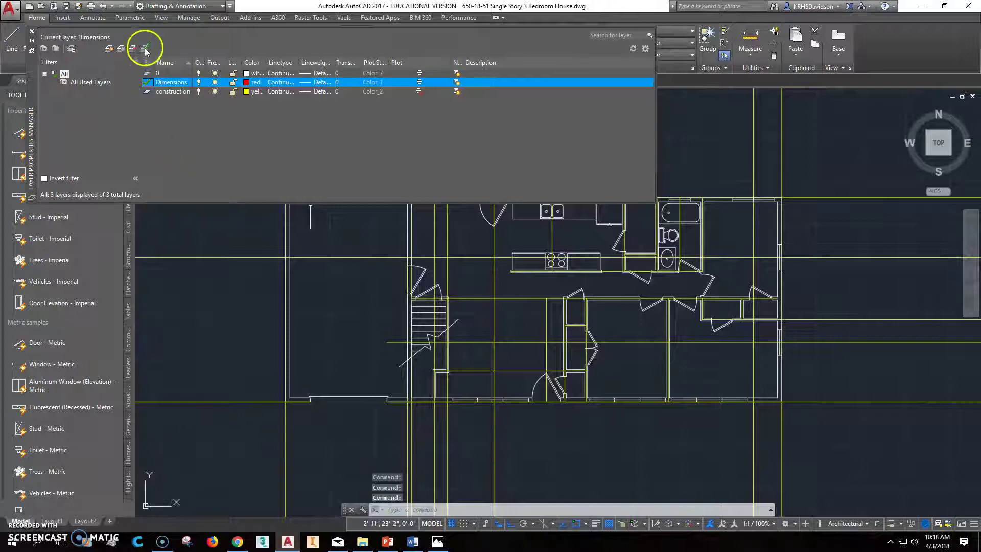
left_click(33, 34)
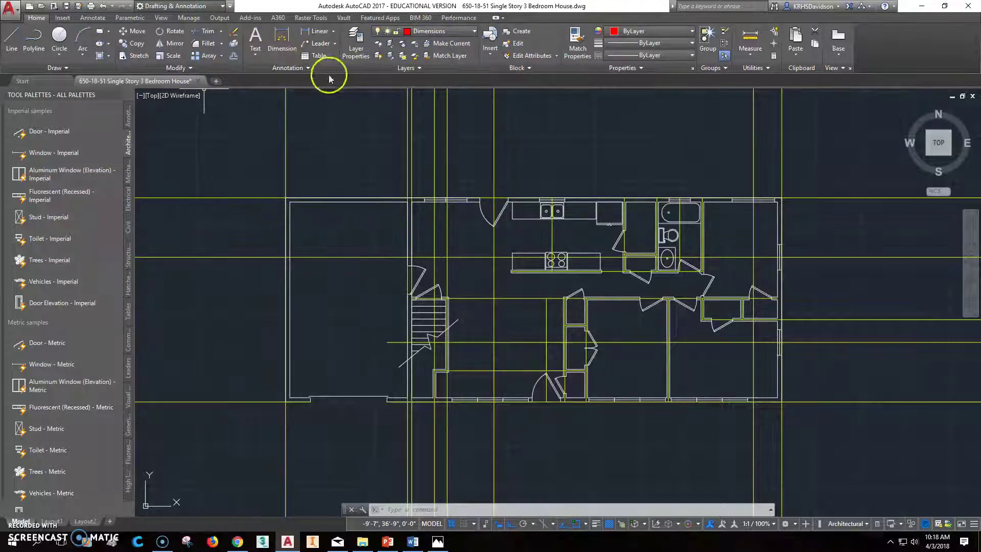
- On the Annotate tab, check the dimension style list, keeping Davidson as the current style
left_click(308, 68)
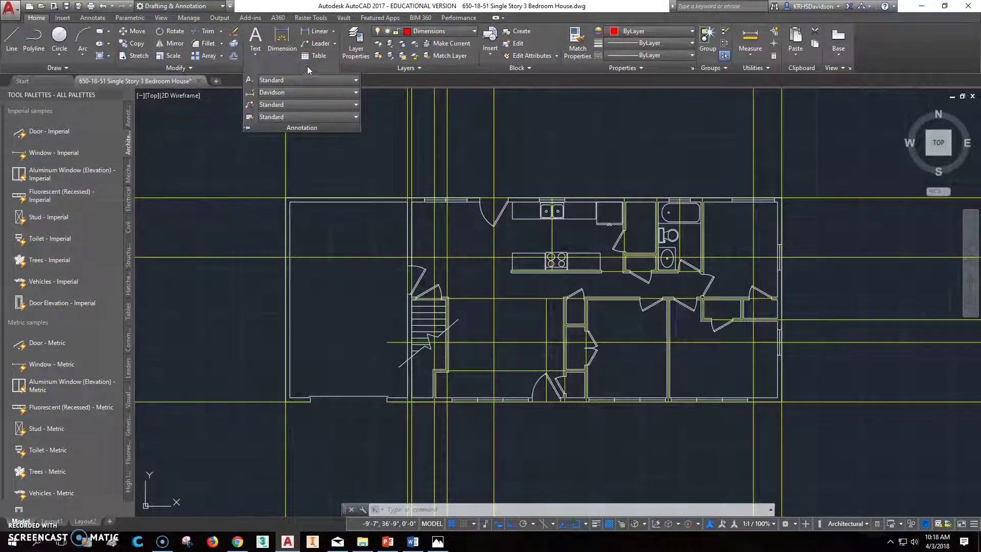
left_click(228, 69)
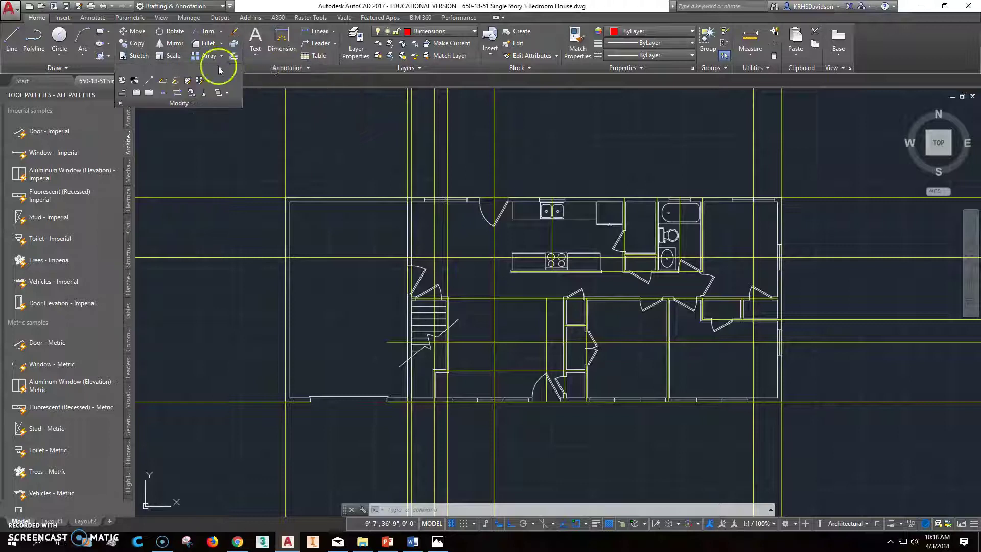
left_click(95, 18)
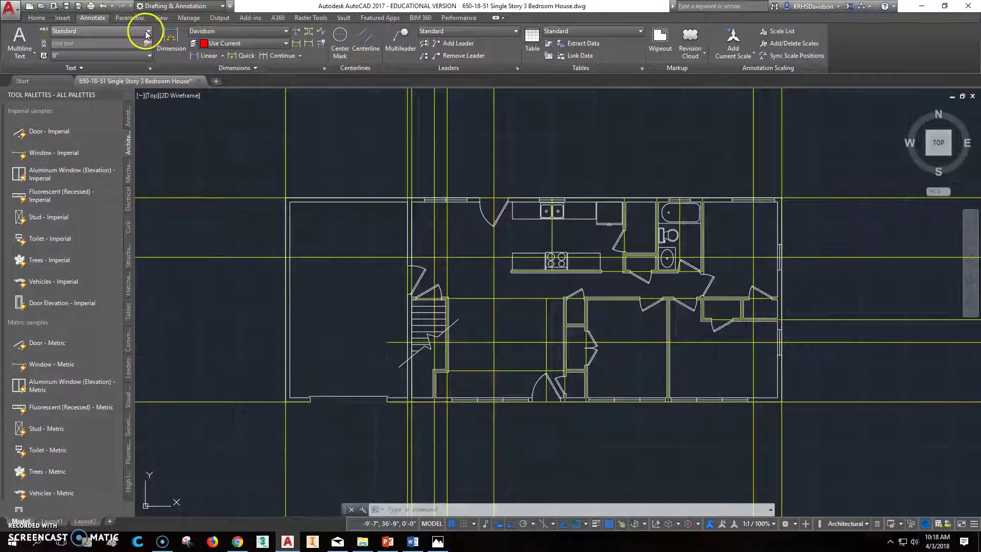
left_click(286, 33)
left_click(286, 32)
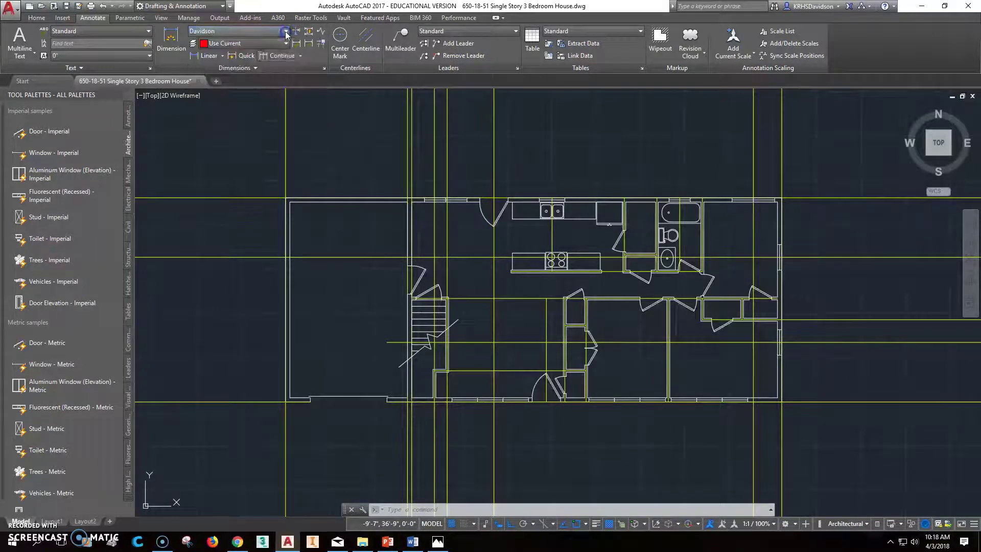
- Open the Dimension Style Manager and start modifying the Davidson style
left_click(325, 67)
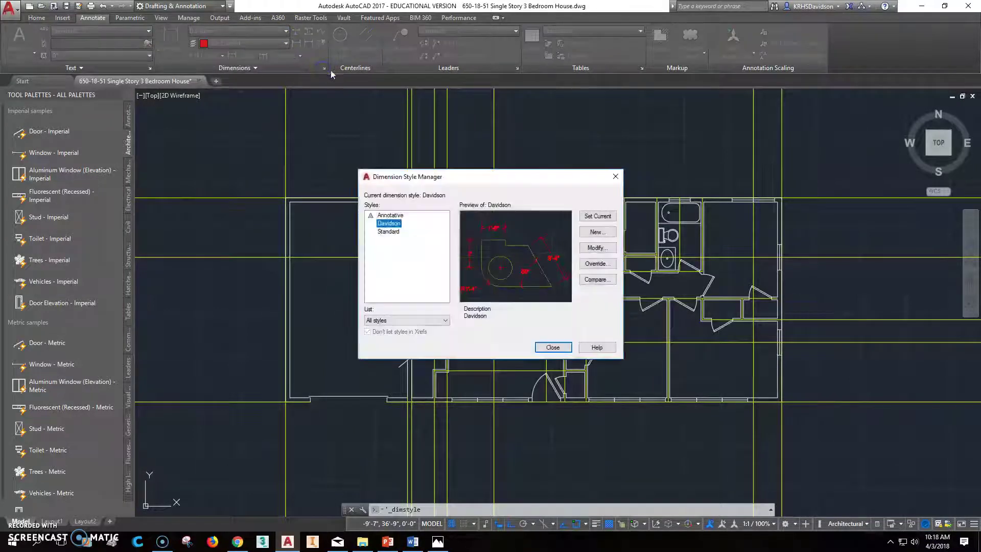
left_click(597, 247)
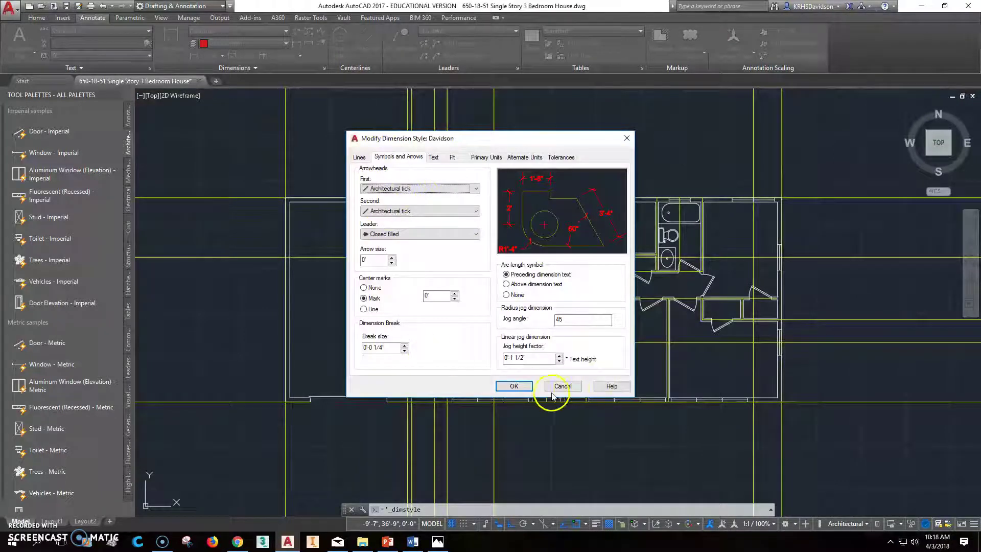
left_click(562, 389)
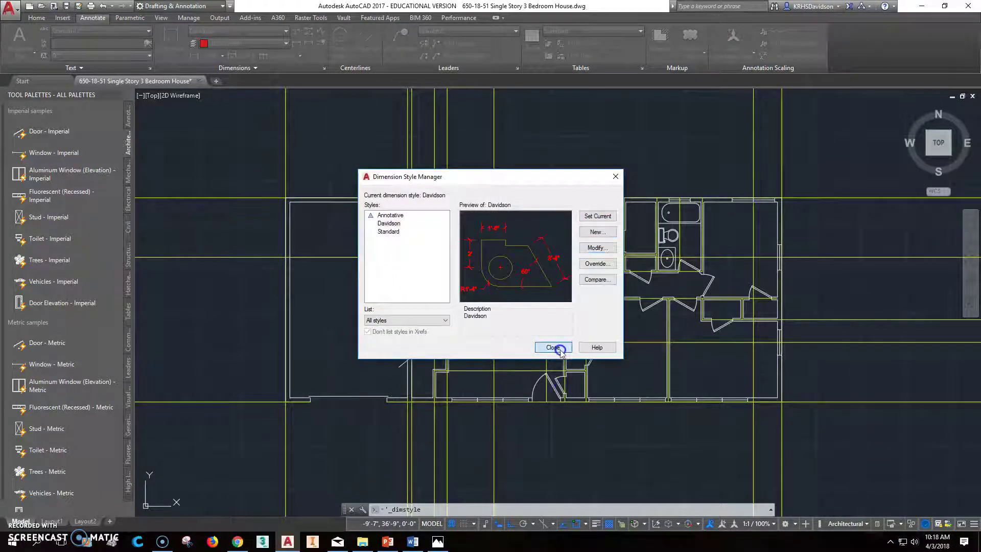
left_click(597, 247)
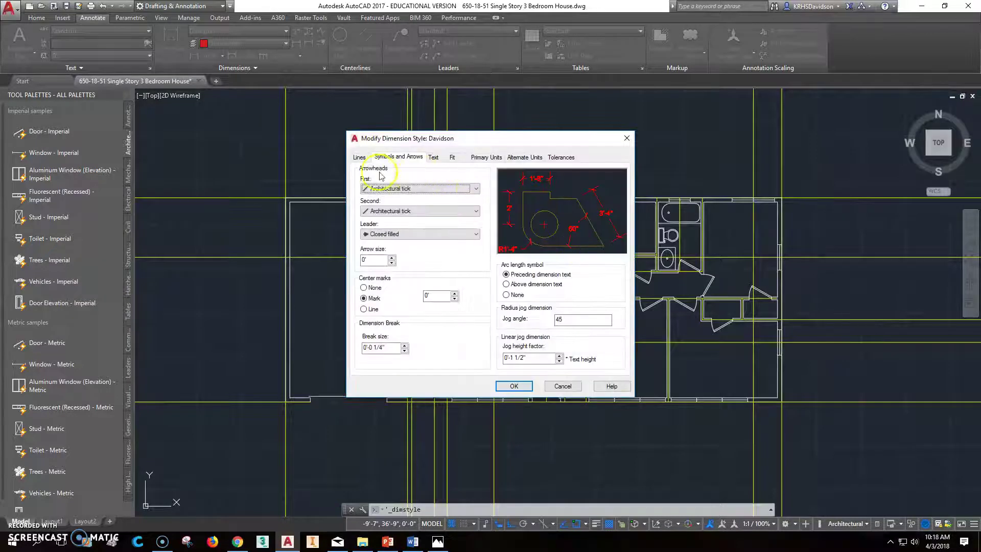
- Review Davidson's lines, arrows, text, fit (scale 30) and Architectural units, then save and close
left_click(364, 158)
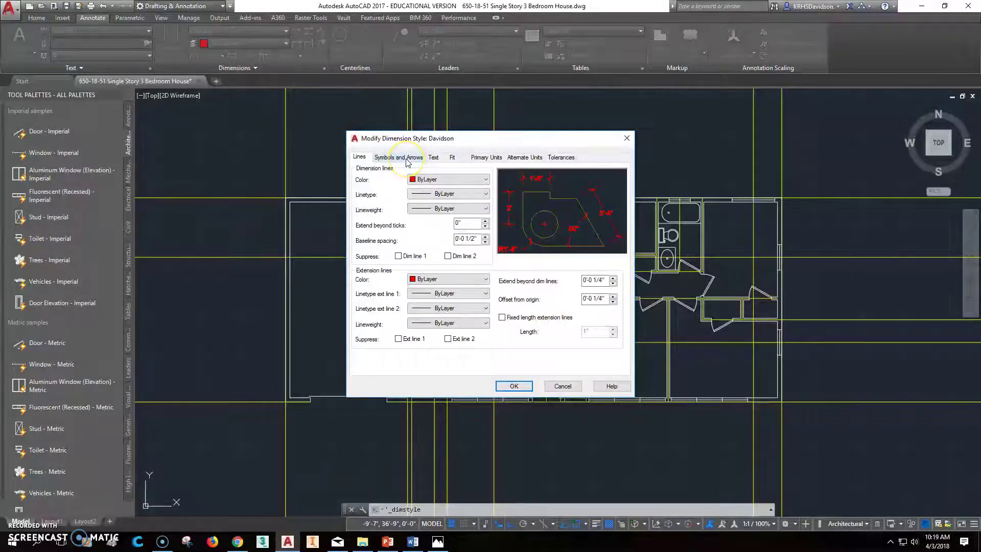
left_click(495, 159)
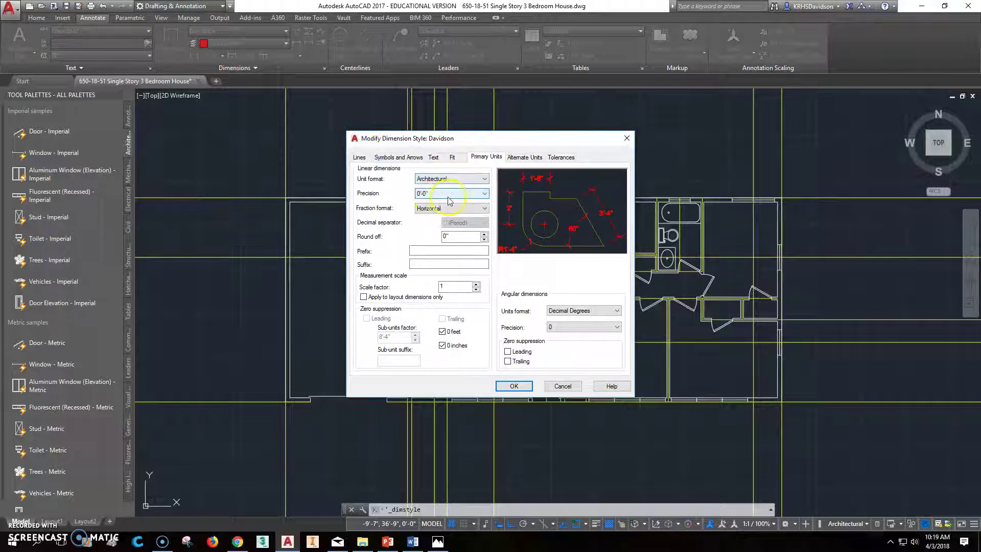
left_click(367, 159)
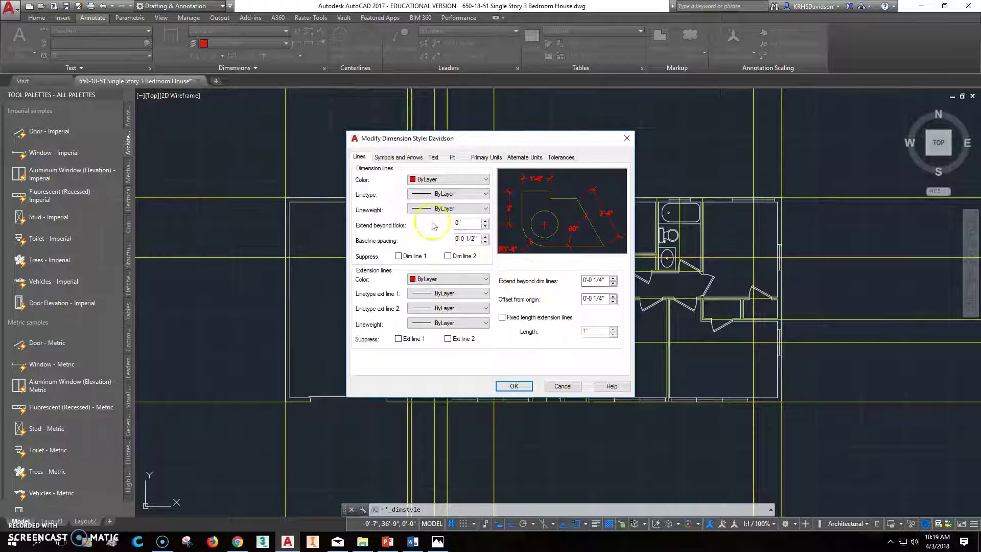
left_click(398, 156)
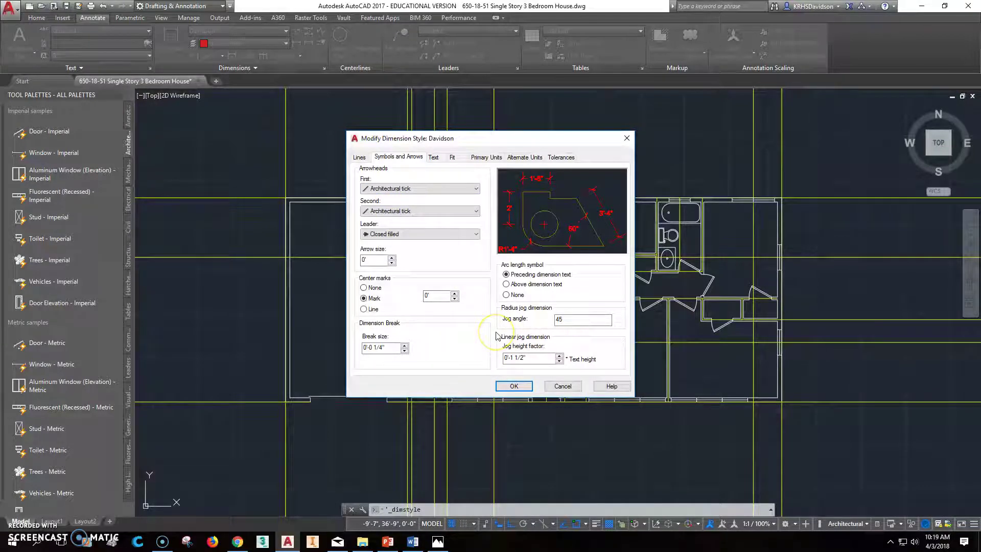
left_click(434, 157)
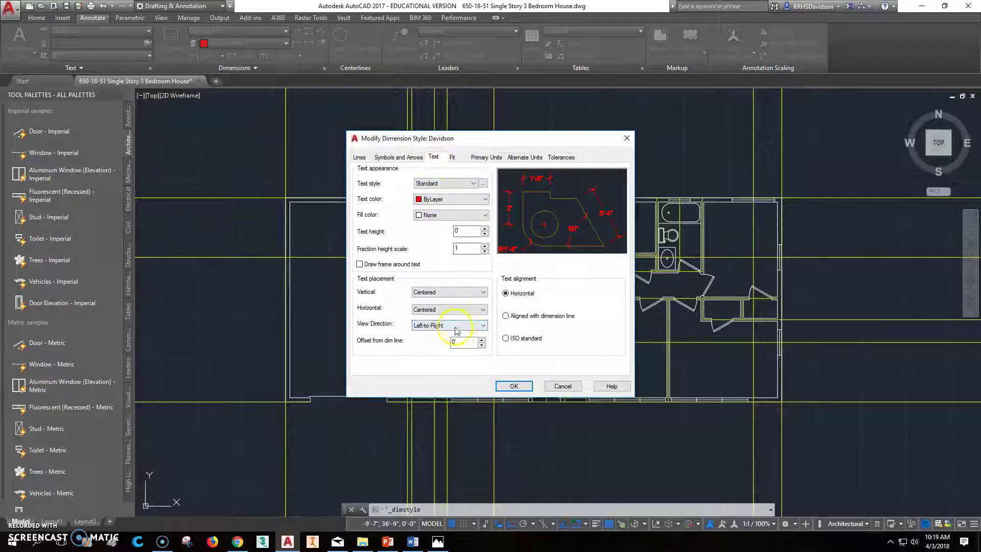
left_click(454, 158)
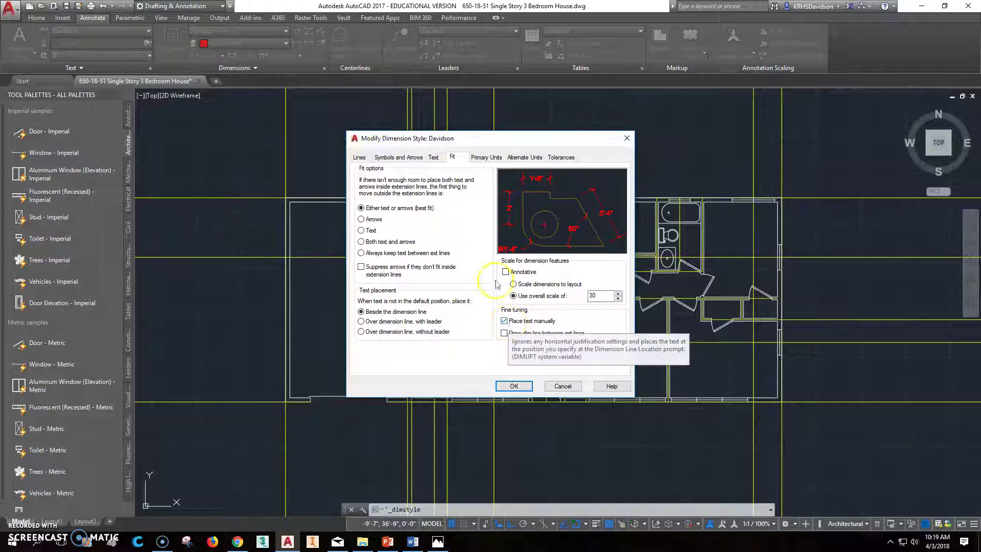
left_click(481, 157)
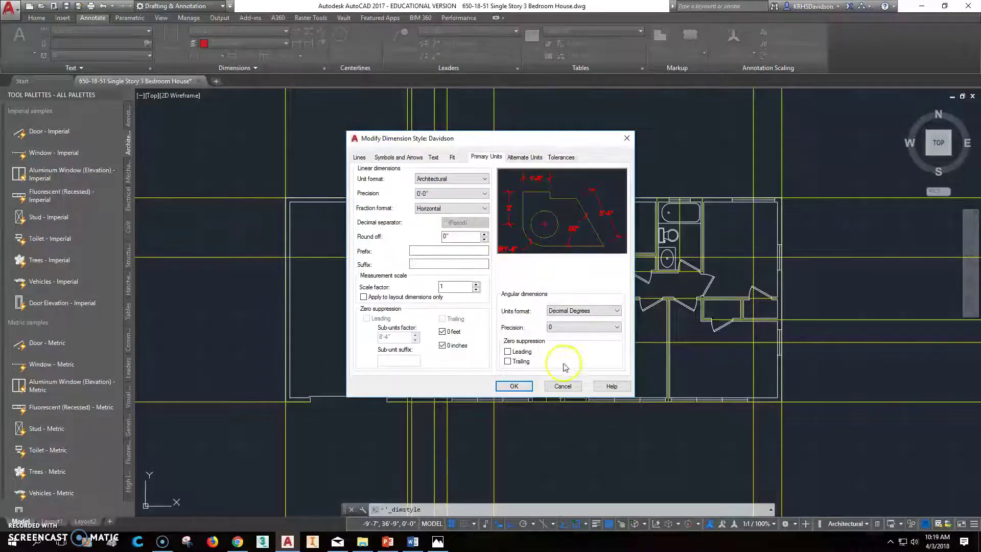
left_click(514, 386)
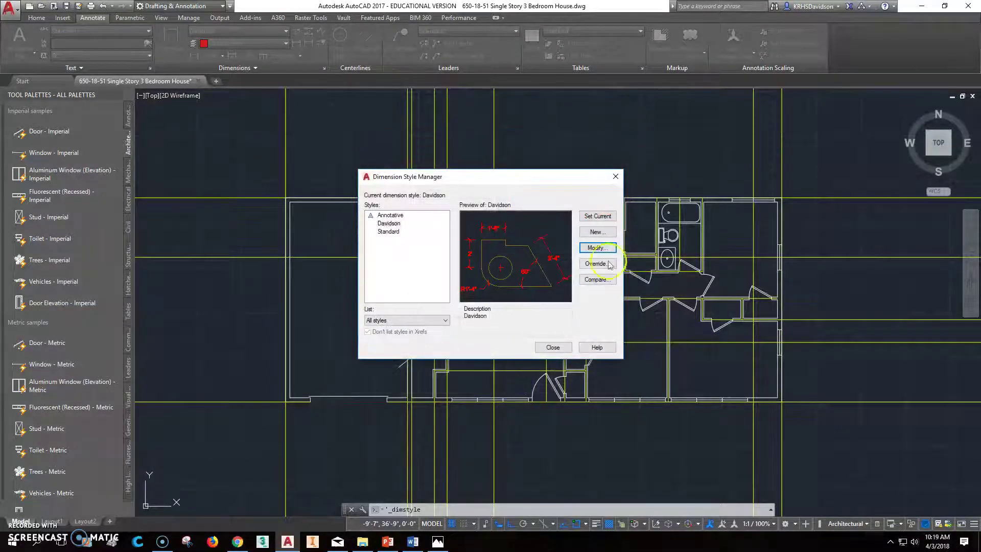
left_click(554, 347)
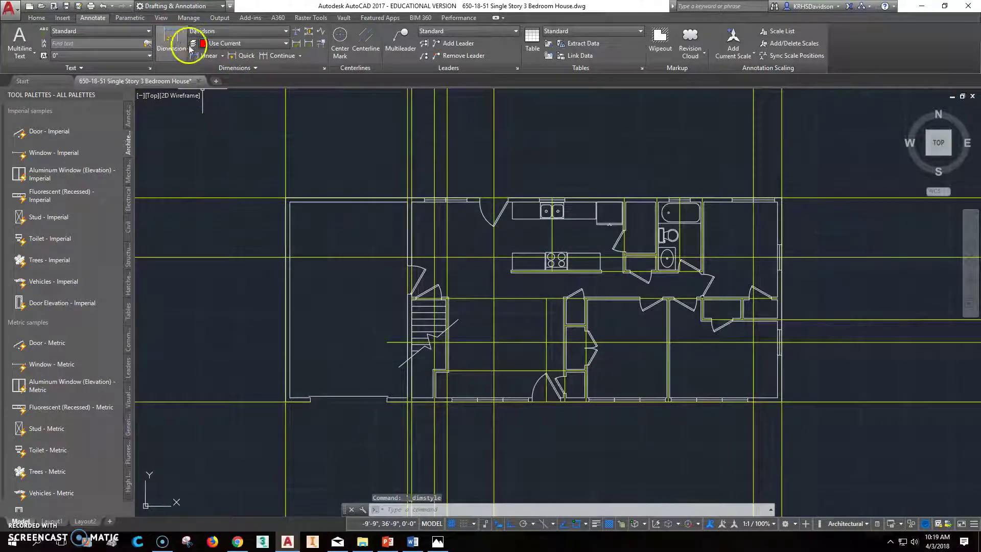
- Dimension the first top-wall segment from the garage's top-left corner as 14'-10"
left_click(206, 56)
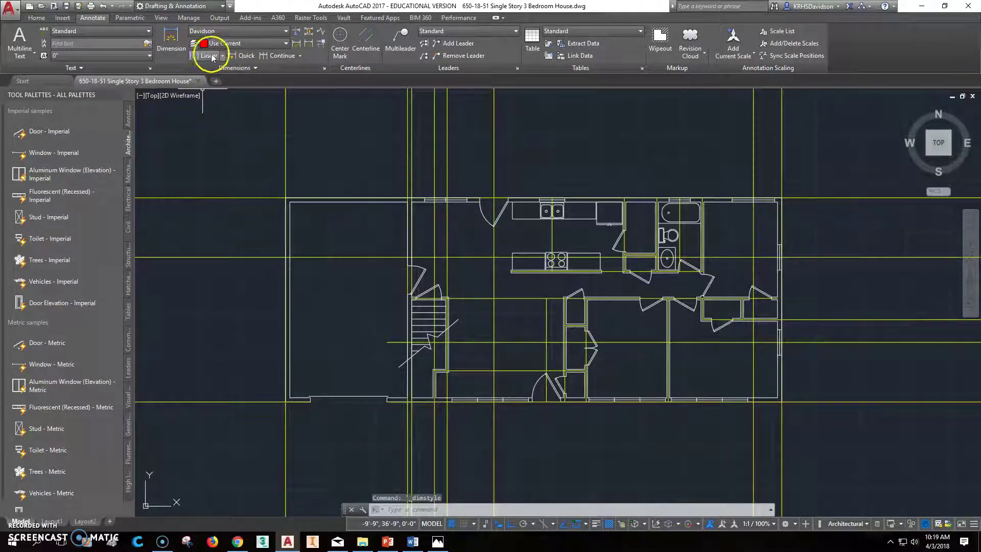
left_click(285, 197)
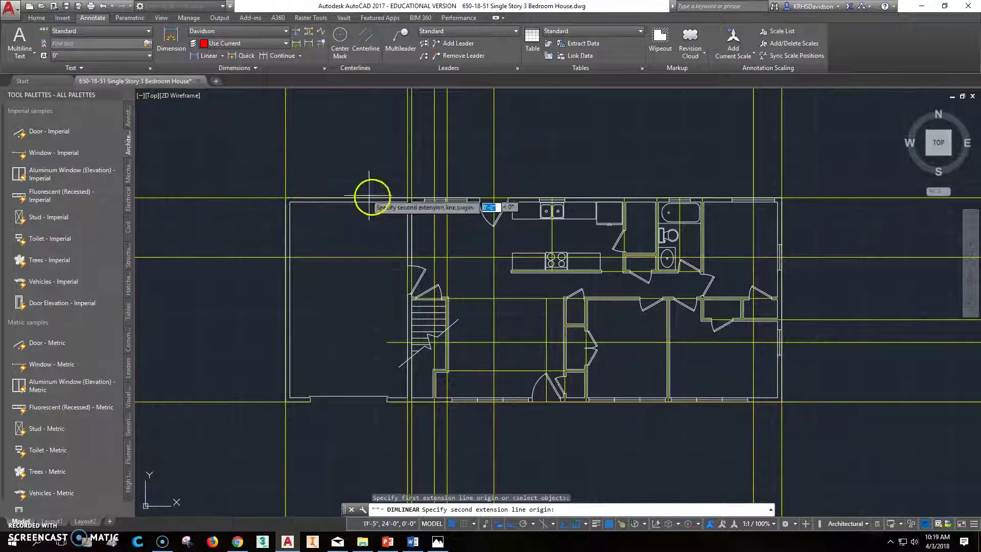
left_click(412, 198)
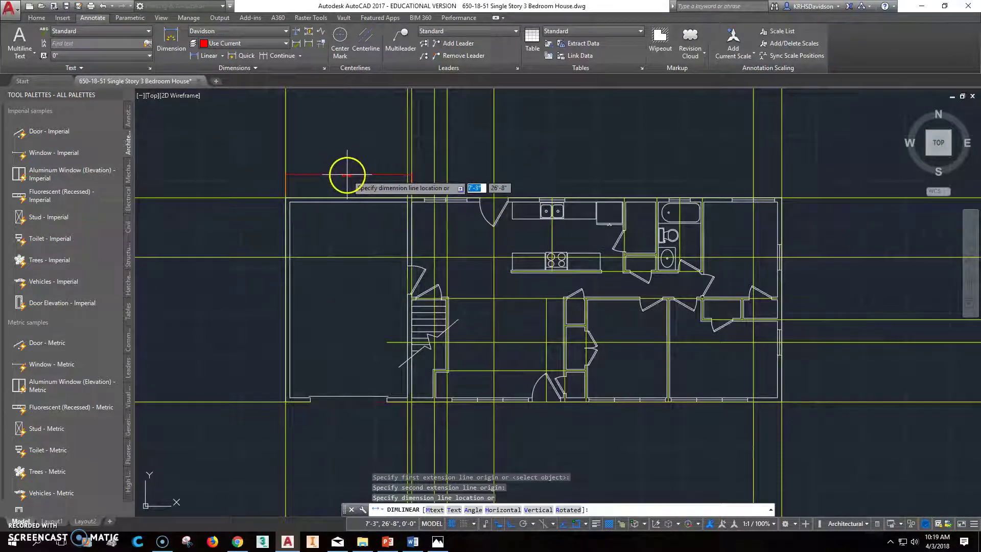
left_click(346, 158)
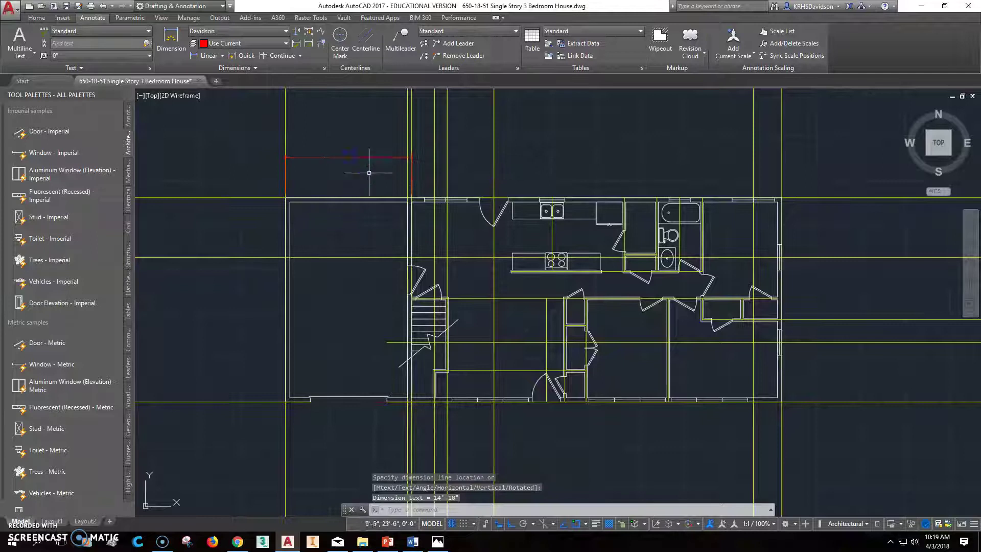
scroll(392, 177, "up", 2)
scroll(399, 179, "up", 2)
scroll(396, 175, "down", 2)
middle_click_drag(397, 176, 340, 157)
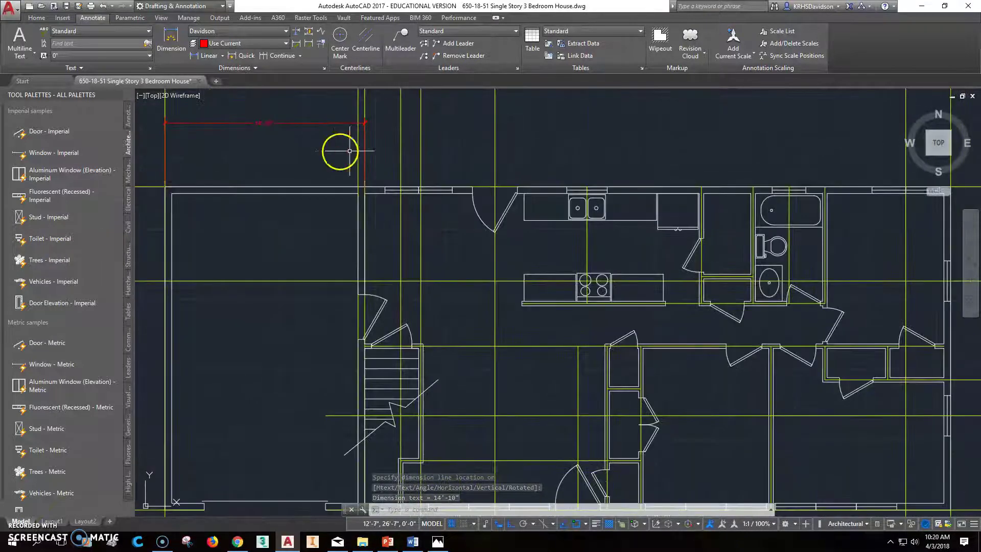
scroll(356, 150, "down", 2)
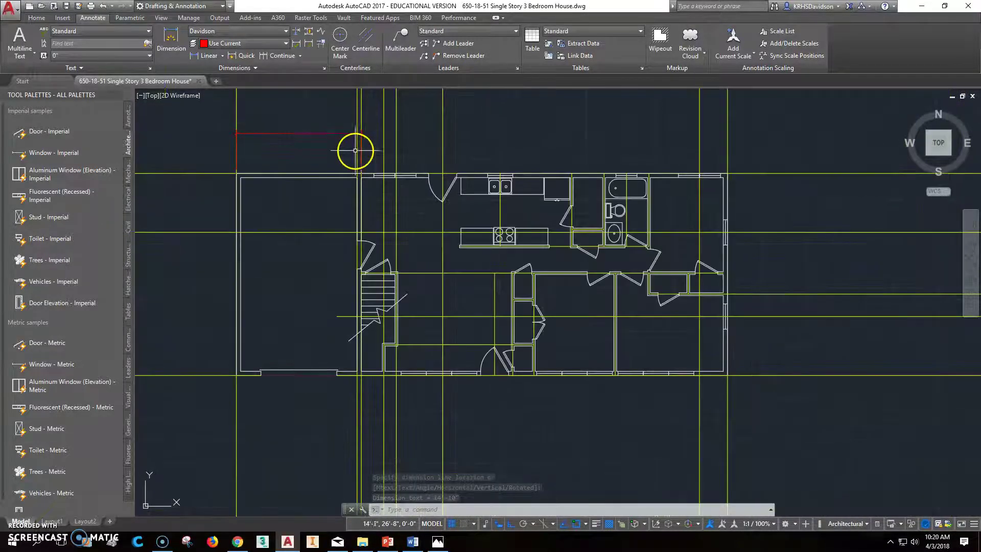
- Add the 25' top-wall dimension in line with the 14'-10" one
left_click(174, 37)
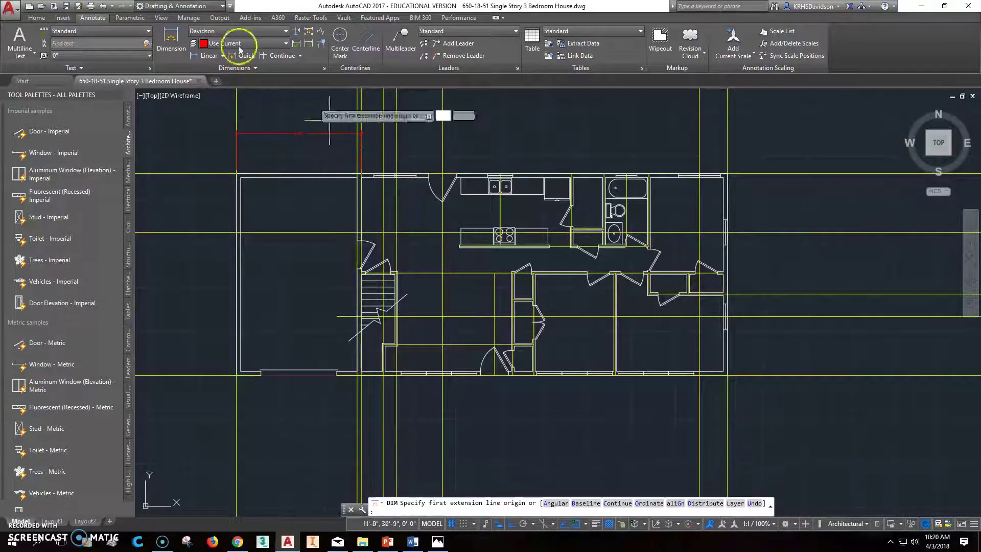
left_click(177, 36)
left_click(201, 55)
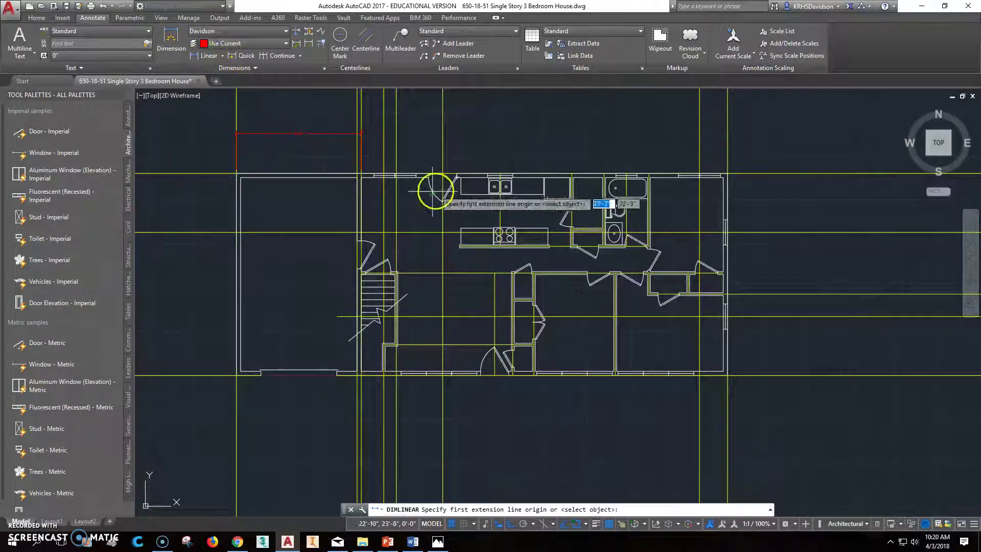
left_click(361, 173)
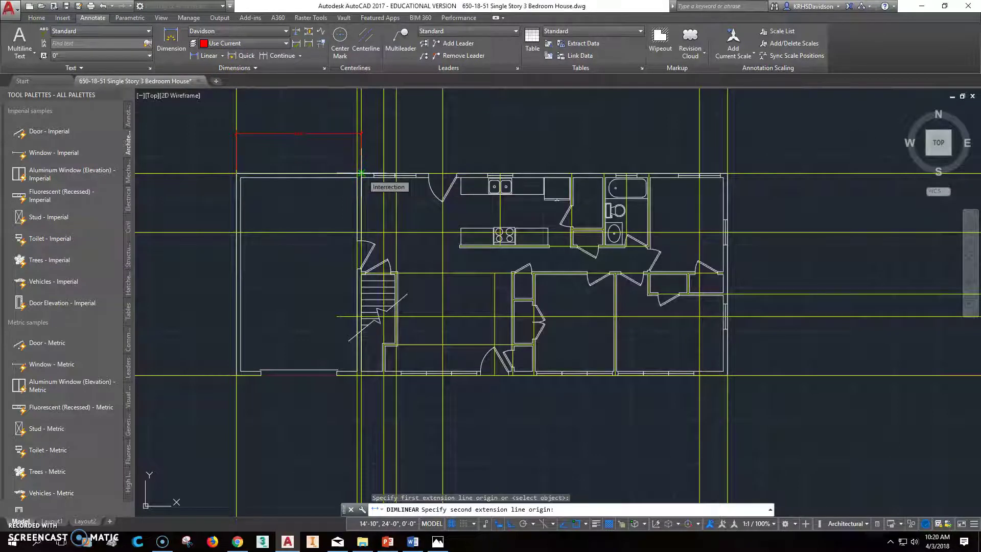
left_click(571, 174)
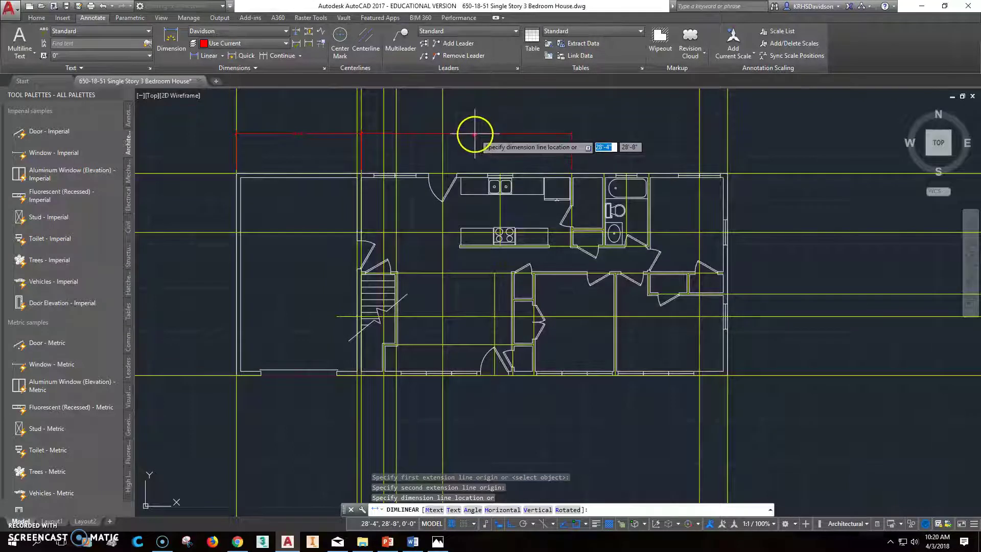
left_click(466, 135)
- Add the 3'-10" and 5'-4" top-wall dimensions to the row
scroll(557, 174, "up", 3)
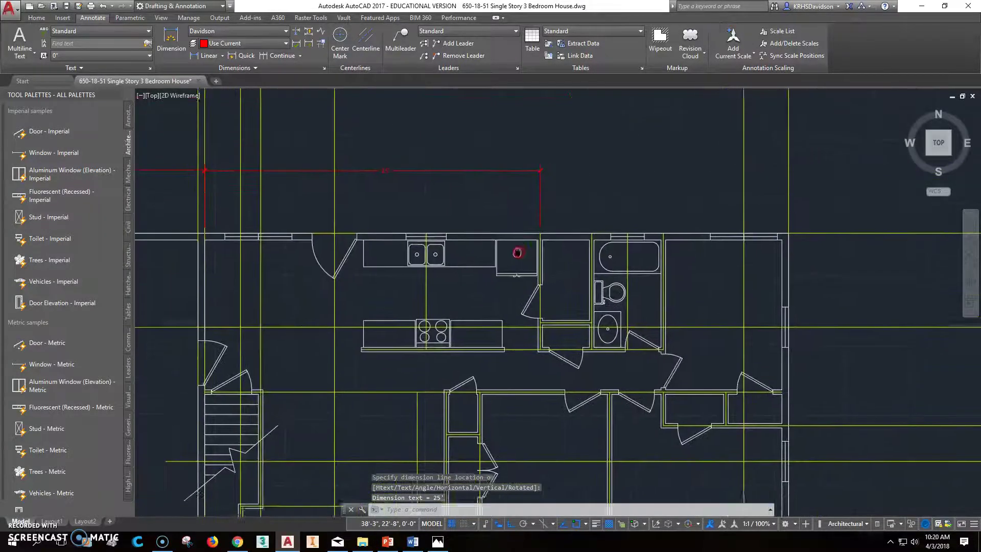
left_click(207, 55)
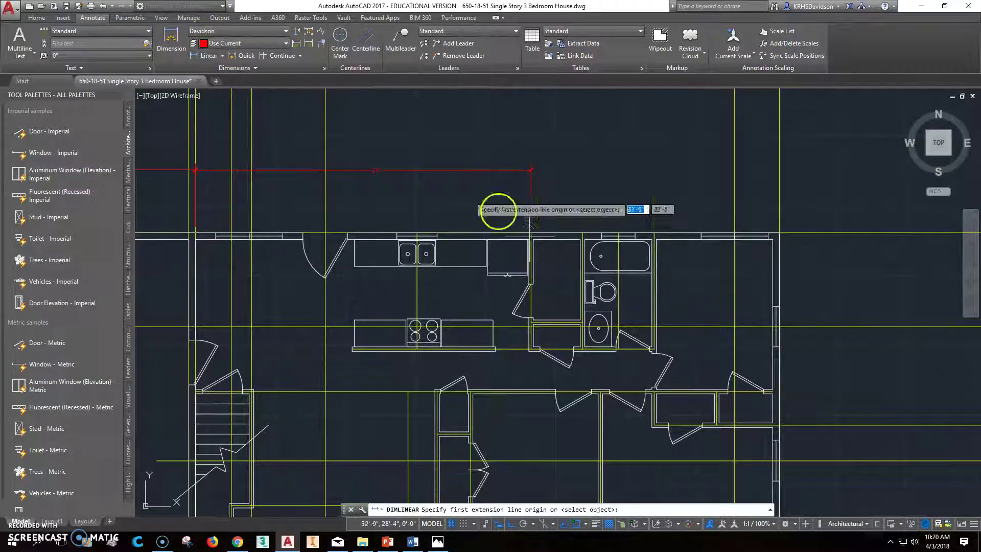
left_click(531, 234)
left_click(582, 234)
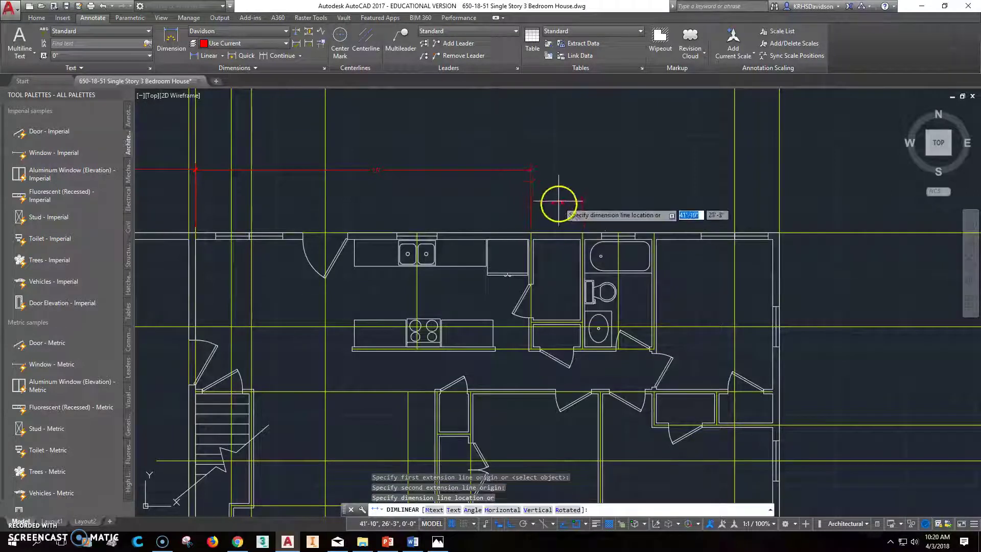
left_click(555, 170)
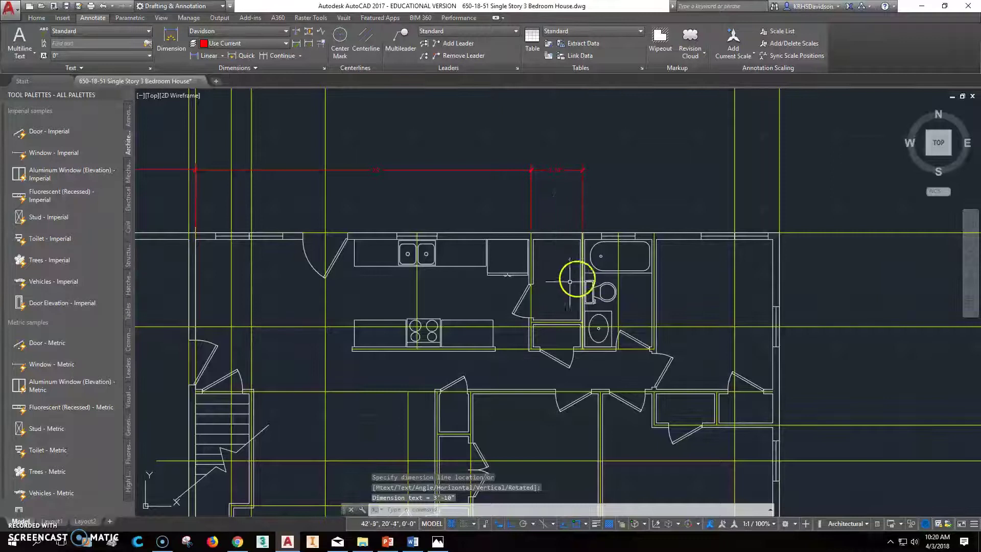
left_click(209, 58)
left_click(583, 234)
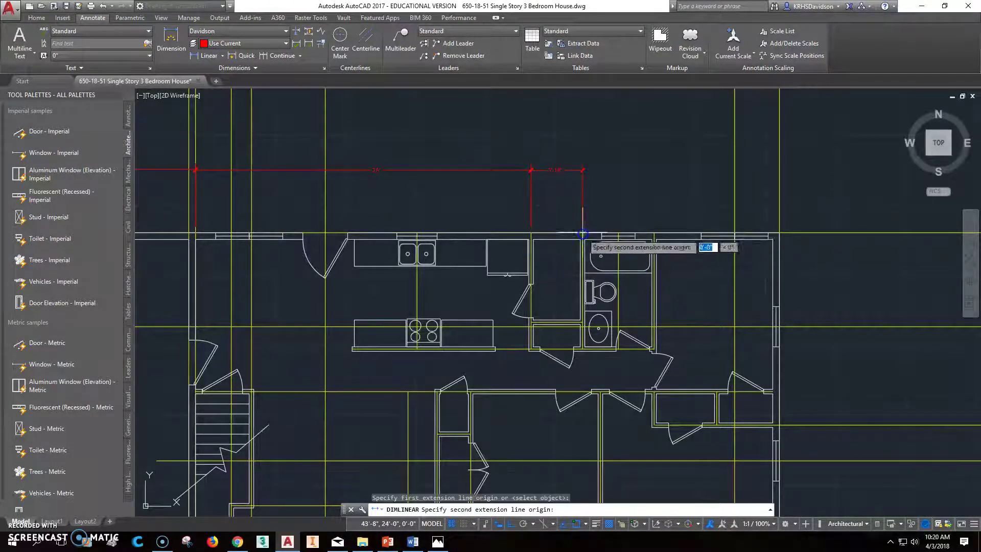
left_click(654, 232)
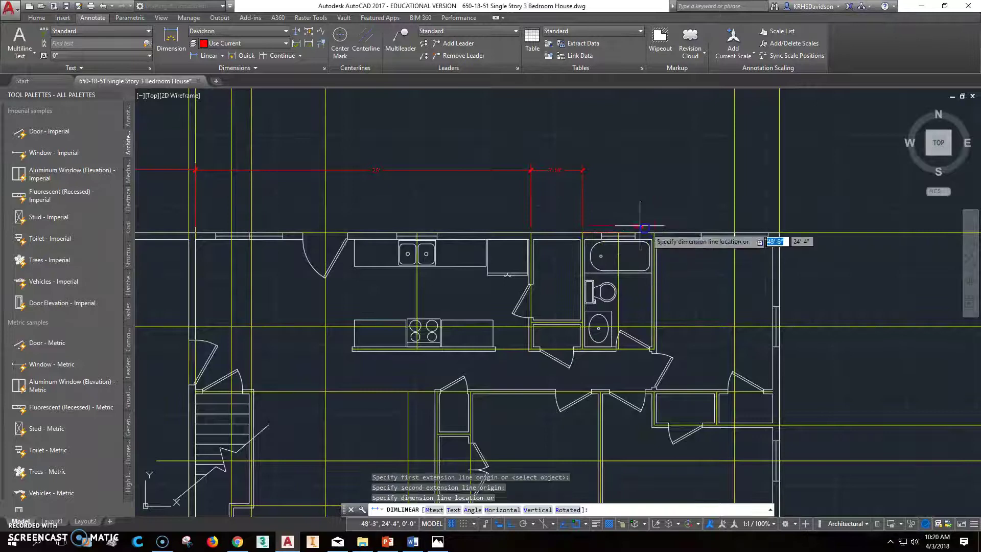
left_click(618, 171)
- Complete the row with a 9'-4" dimension to the house's top-right corner
left_click(194, 56)
left_click(655, 234)
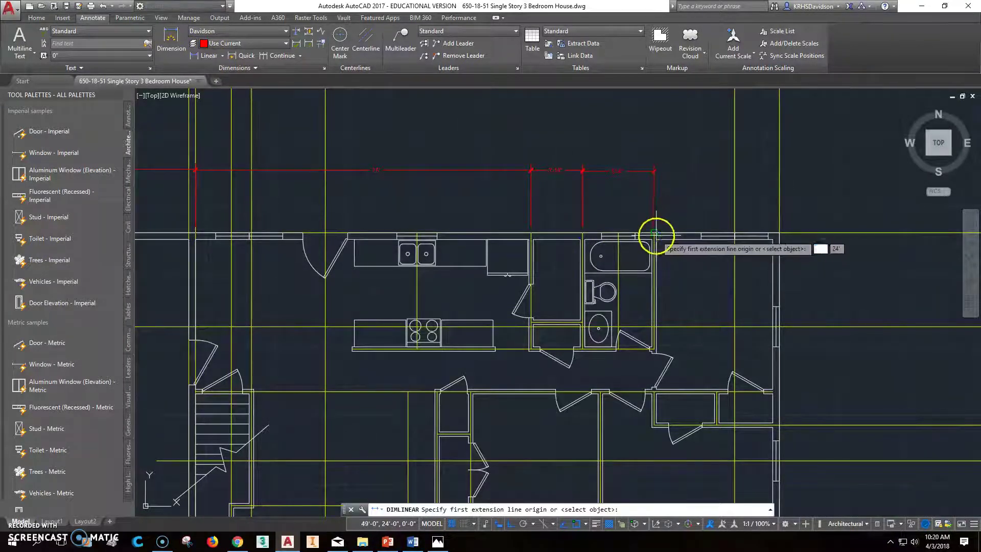
left_click(779, 230)
left_click(710, 171)
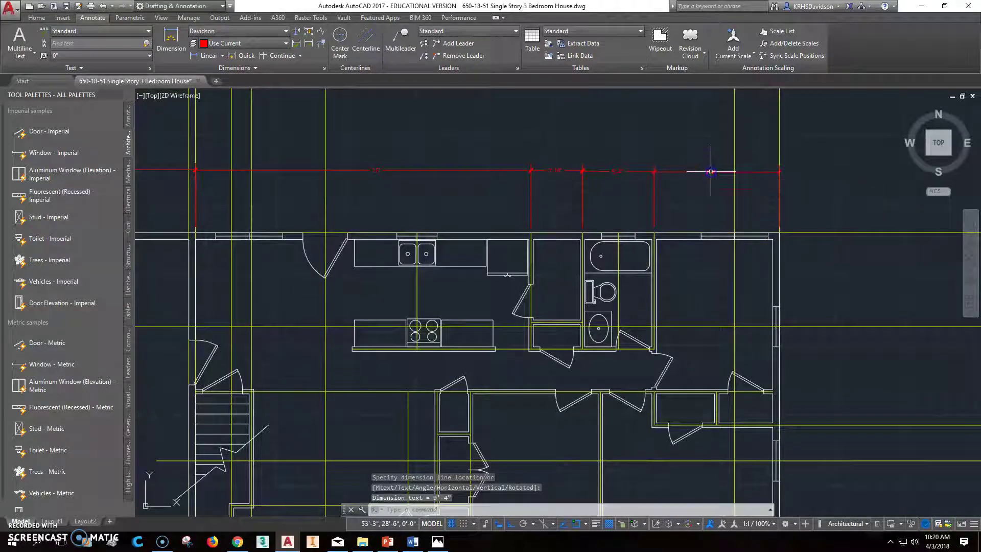
- Dimension the full house width between the top-right and top-left corners, above the segment row
left_click(172, 37)
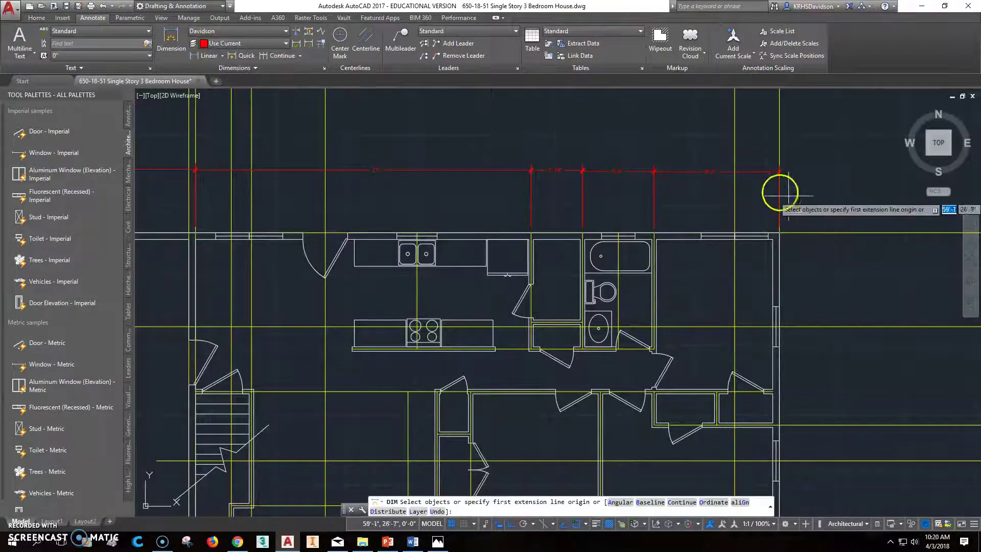
left_click(780, 233)
scroll(723, 230, "down", 3)
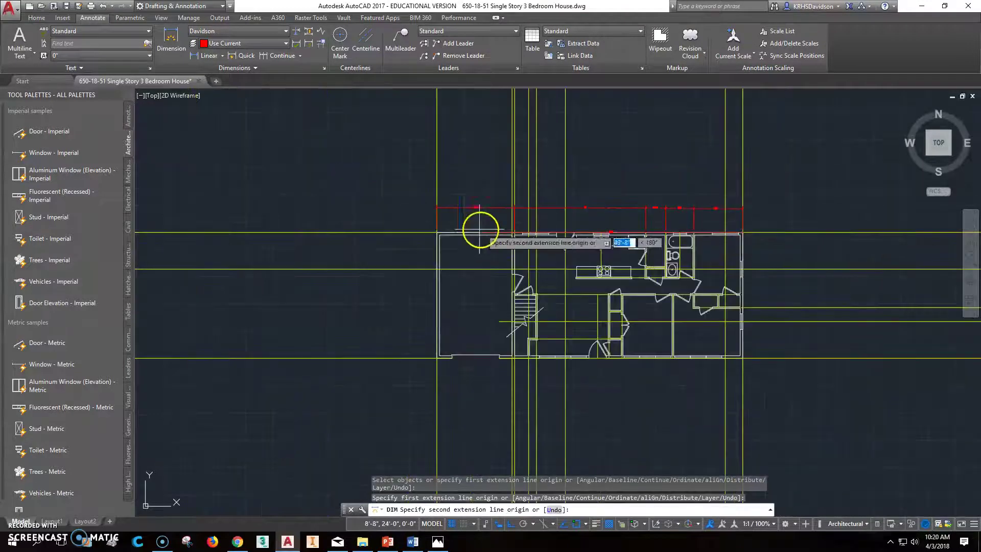
scroll(417, 237, "up", 3)
left_click(400, 235)
scroll(701, 149, "down", 5)
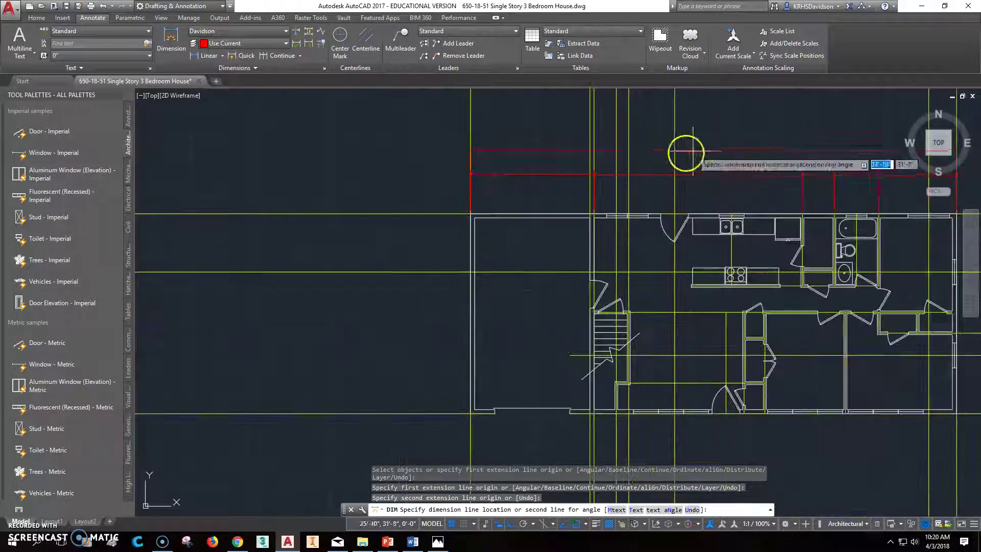
left_click(721, 155)
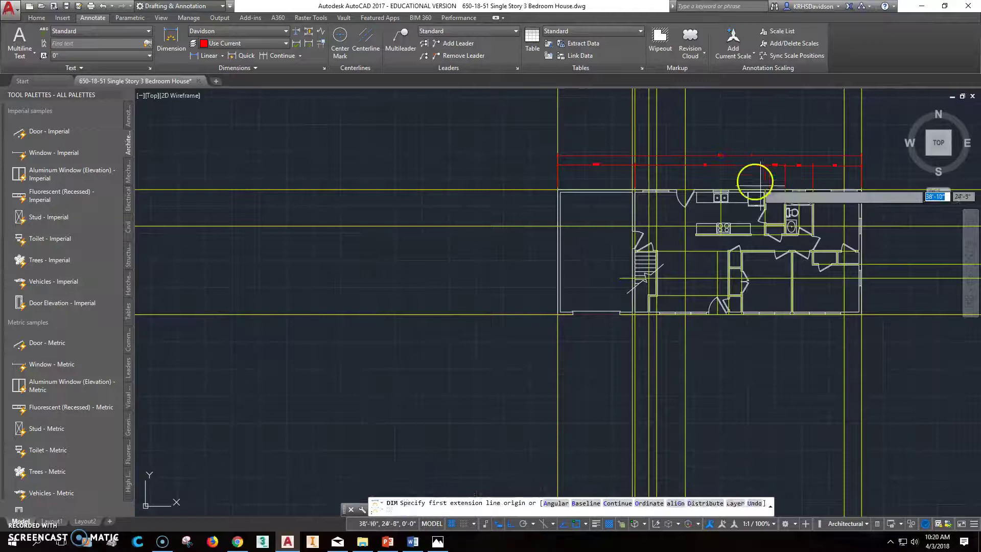
scroll(749, 171, "up", 5)
scroll(621, 144, "down", 3)
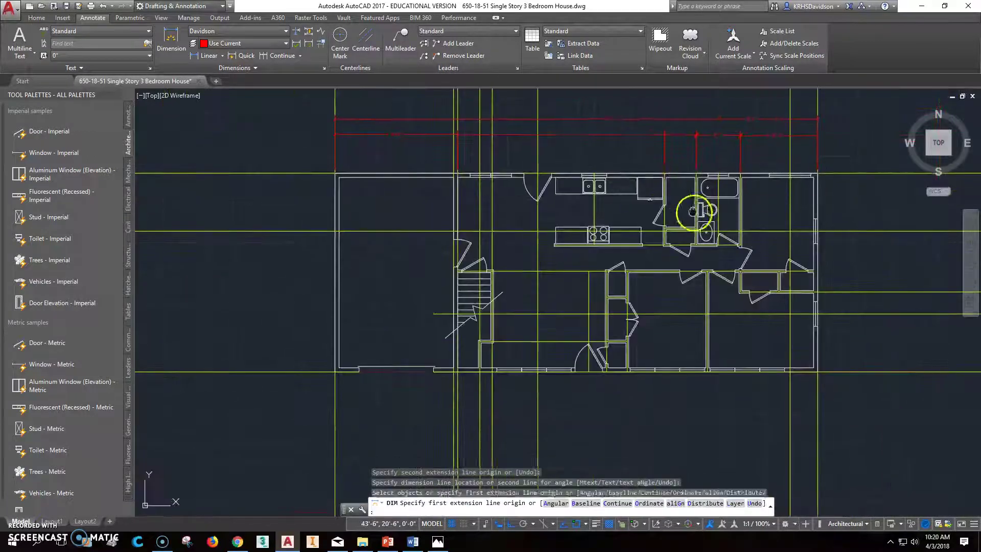
- Add an 11'-10" vertical dimension down the upper right wall
left_click(207, 56)
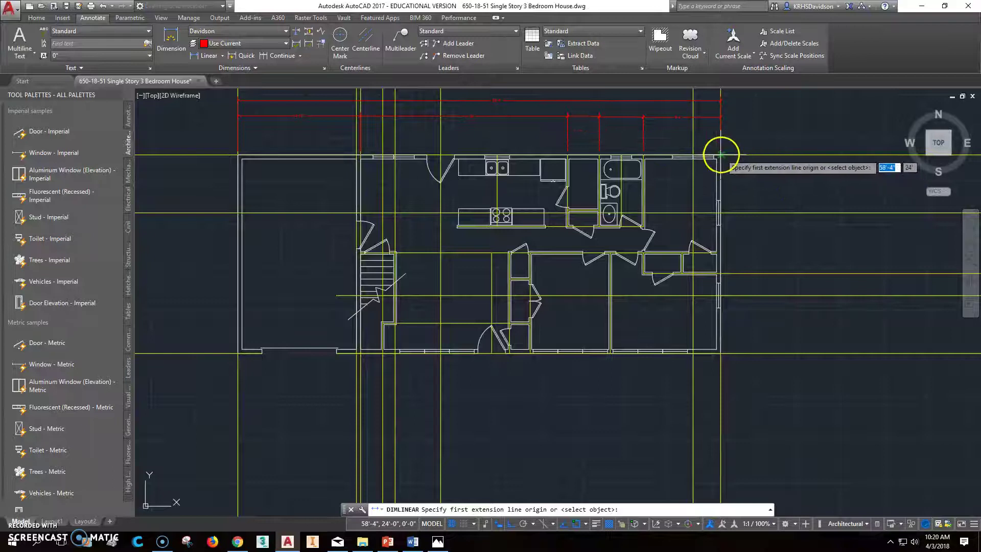
left_click(720, 154)
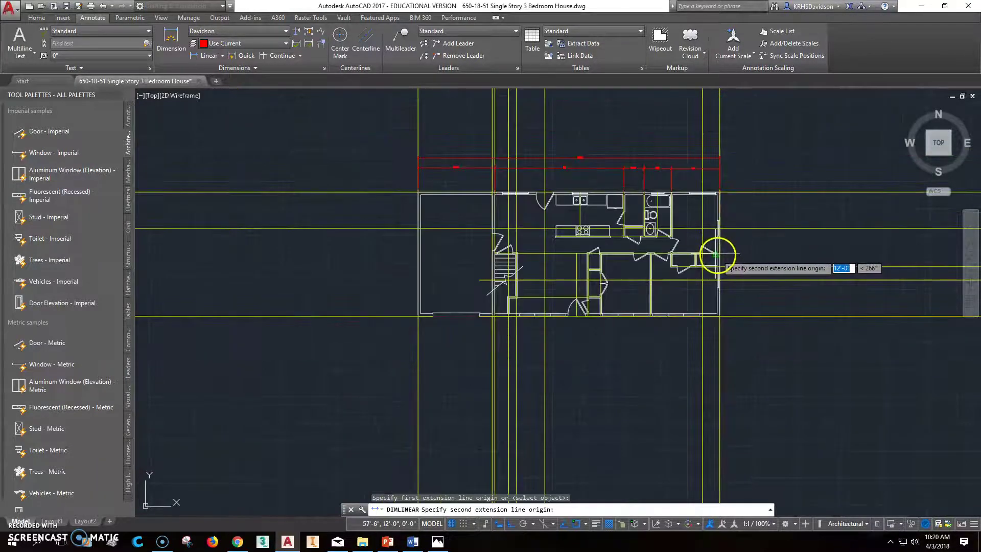
scroll(718, 253, "up", 5)
left_click(691, 250)
scroll(721, 235, "down", 5)
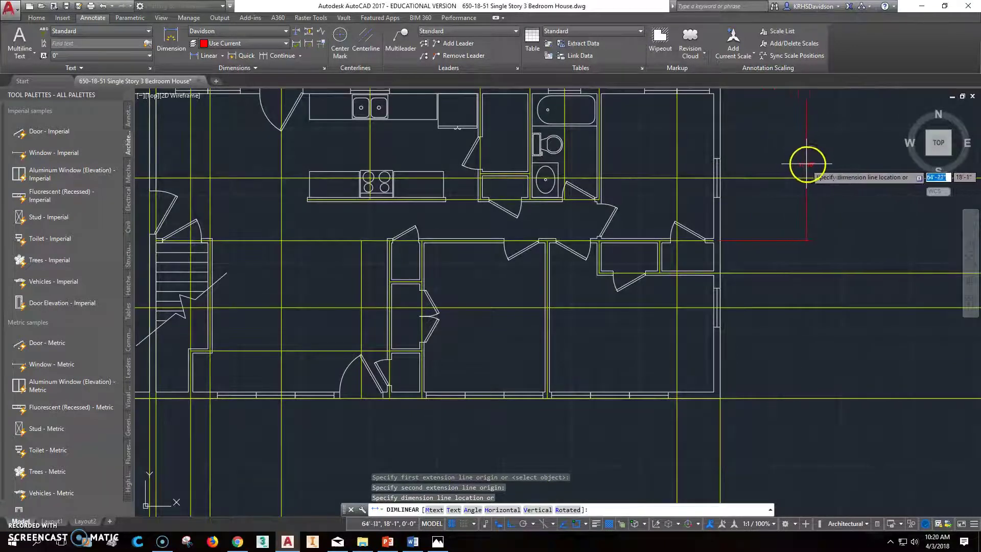
left_click(808, 164)
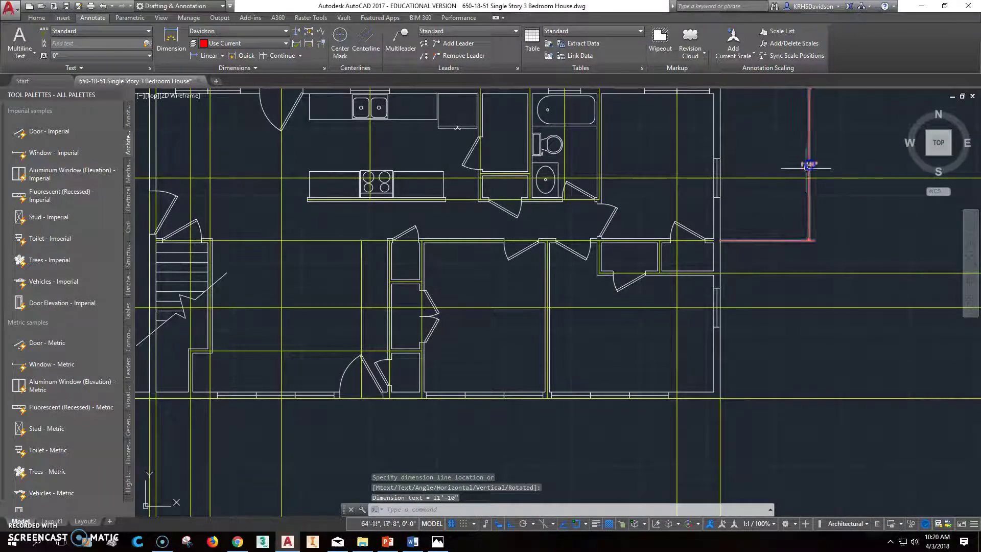
- Add a 2'-6" vertical dimension for the next right-wall segment
left_click(185, 40)
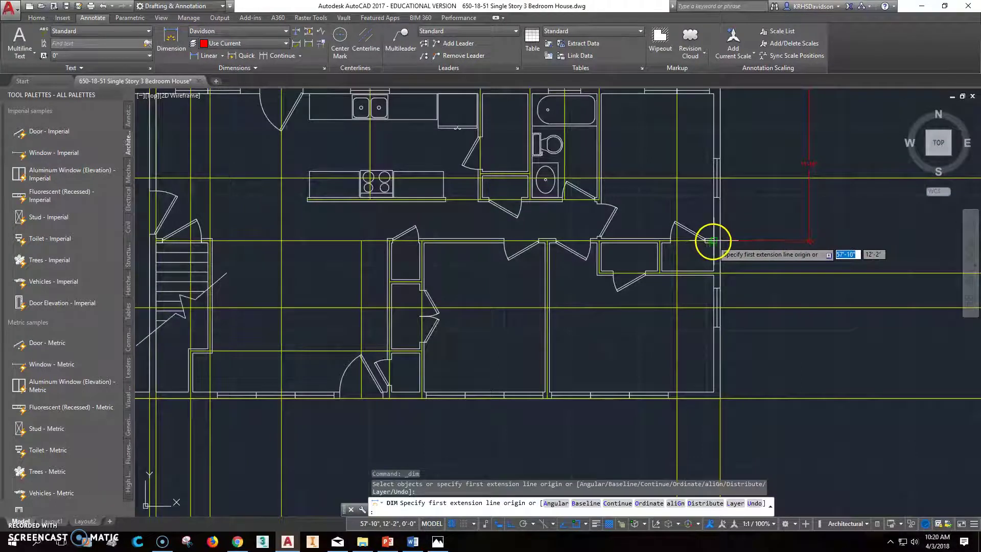
left_click(712, 240)
left_click(719, 273)
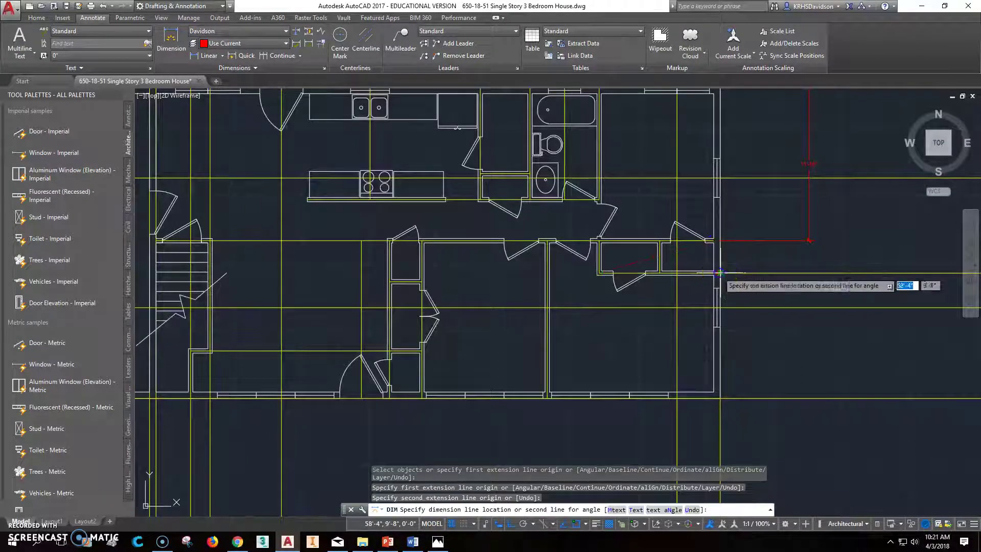
scroll(806, 254, "up", 4)
scroll(808, 252, "down", 2)
scroll(804, 254, "up", 2)
left_click(804, 254)
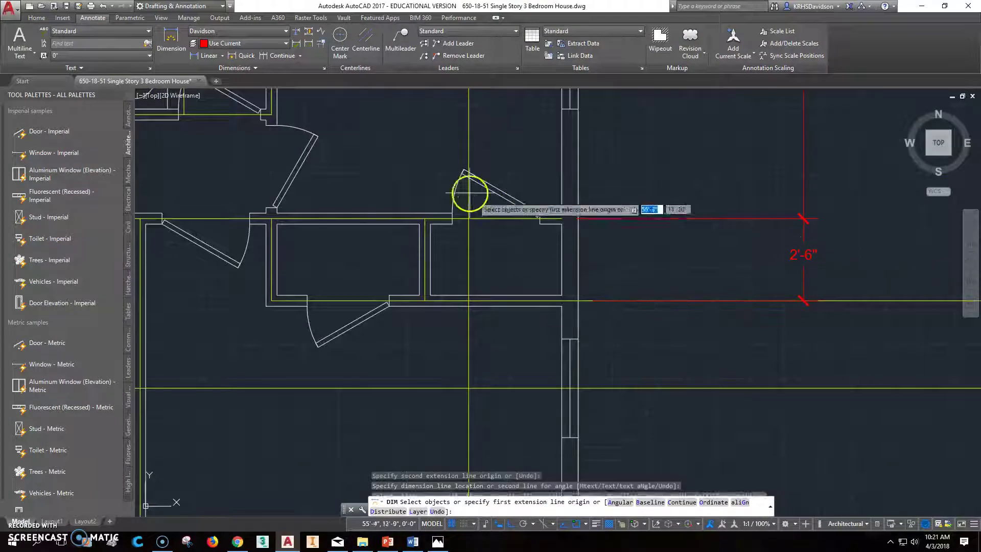
key("Return")
scroll(478, 202, "down", 2)
- Add the 9'-8" vertical dimension beside the plan, snapping to the wall corner
left_click(203, 57)
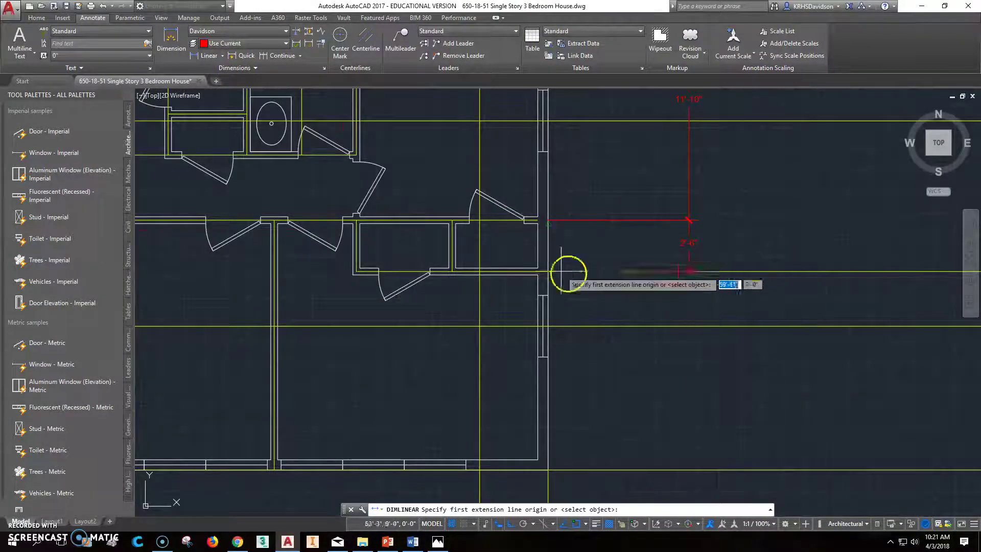
left_click(545, 274)
scroll(587, 301, "up", 3)
scroll(587, 299, "down", 4)
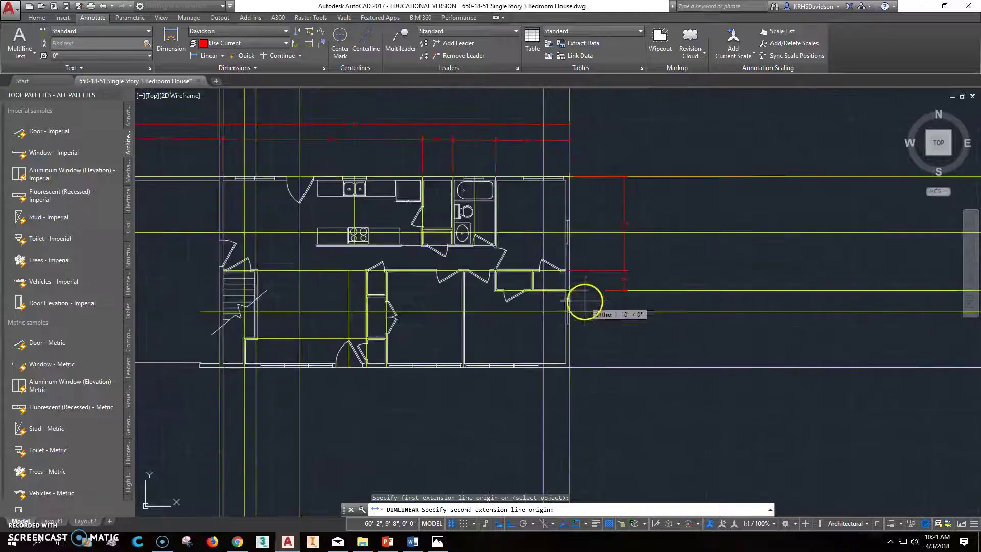
left_click(571, 368)
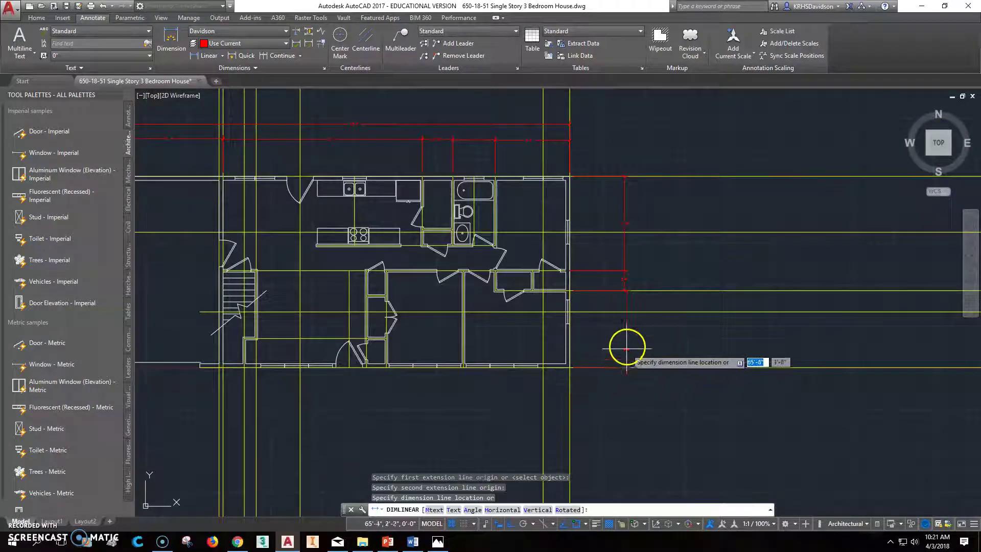
left_click(625, 322)
scroll(686, 332, "down", 3)
scroll(649, 309, "up", 3)
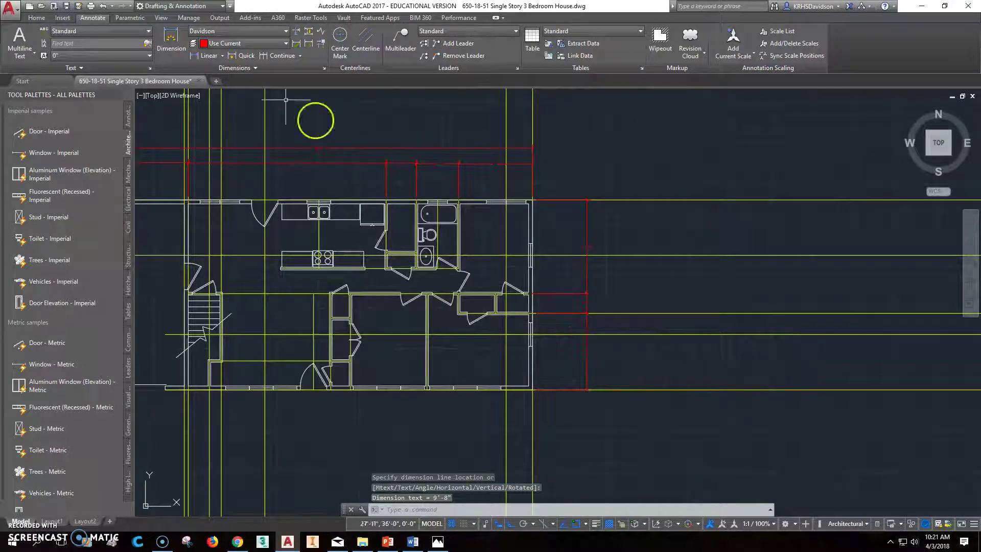
- Add the overall 24' depth dimension along the full right wall, placed further out
left_click(209, 56)
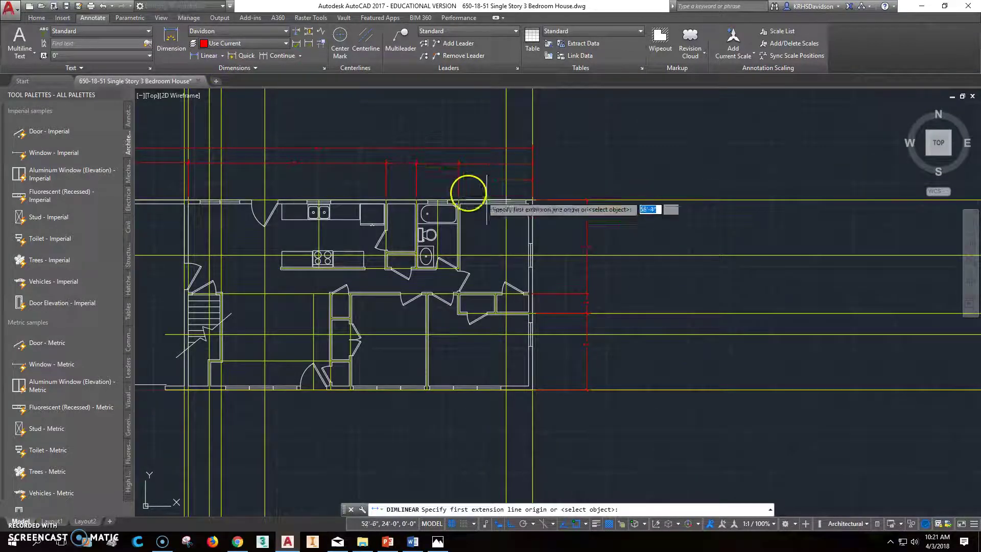
left_click(532, 200)
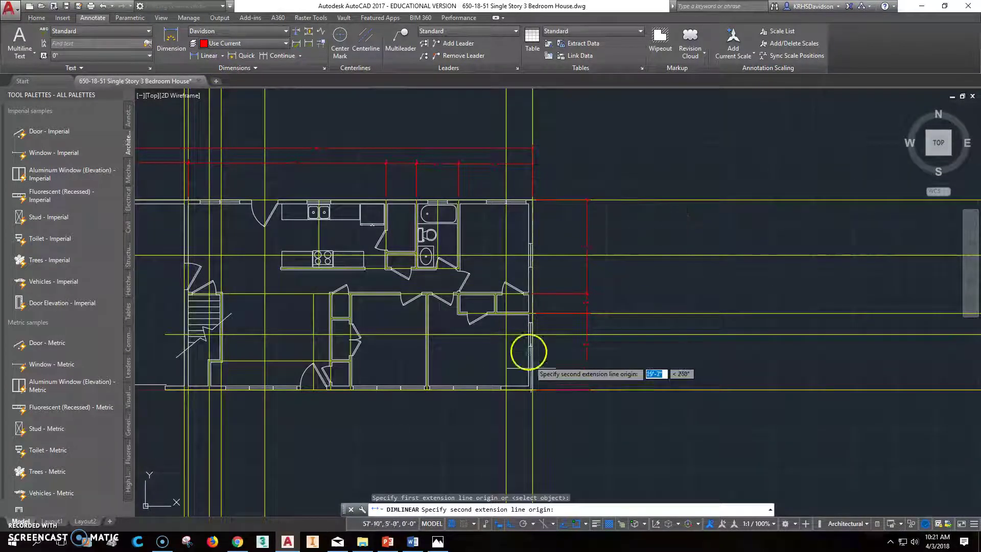
left_click(533, 390)
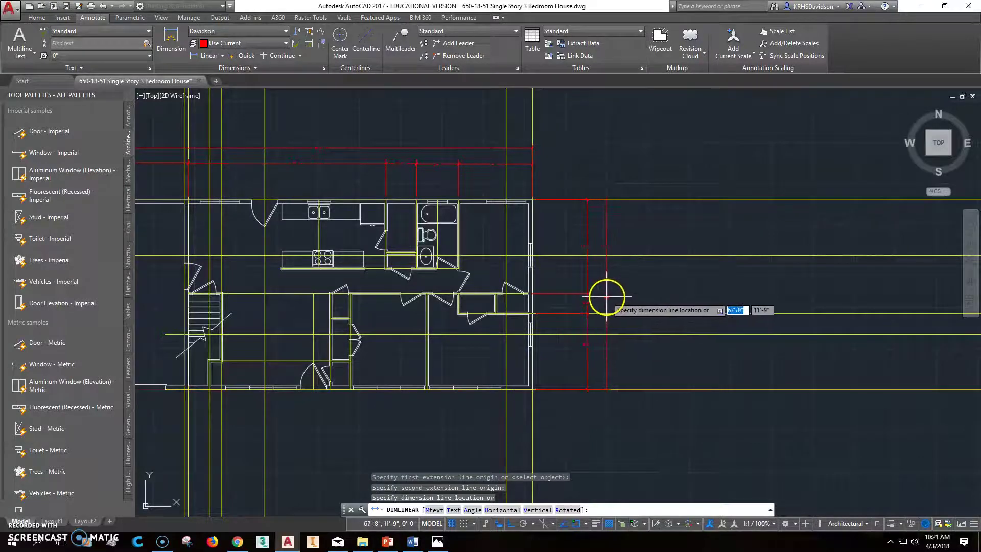
left_click(606, 296)
middle_click_drag(598, 340, 701, 304)
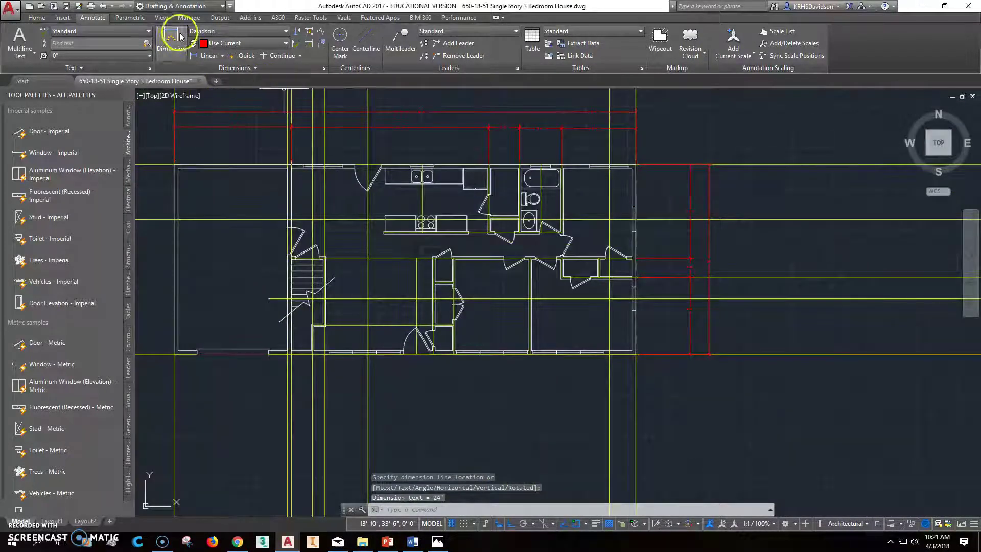
- Place a 13'-4" horizontal dimension below the front wall, from its right corner to the interior wall
left_click(209, 55)
scroll(634, 366, "down", 4)
scroll(632, 366, "up", 7)
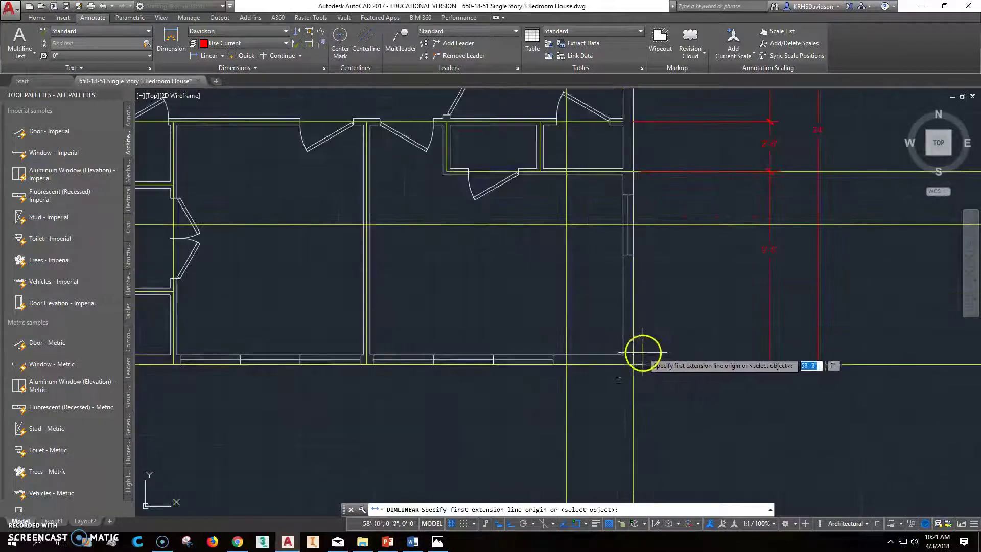
left_click(633, 366)
scroll(634, 365, "down", 2)
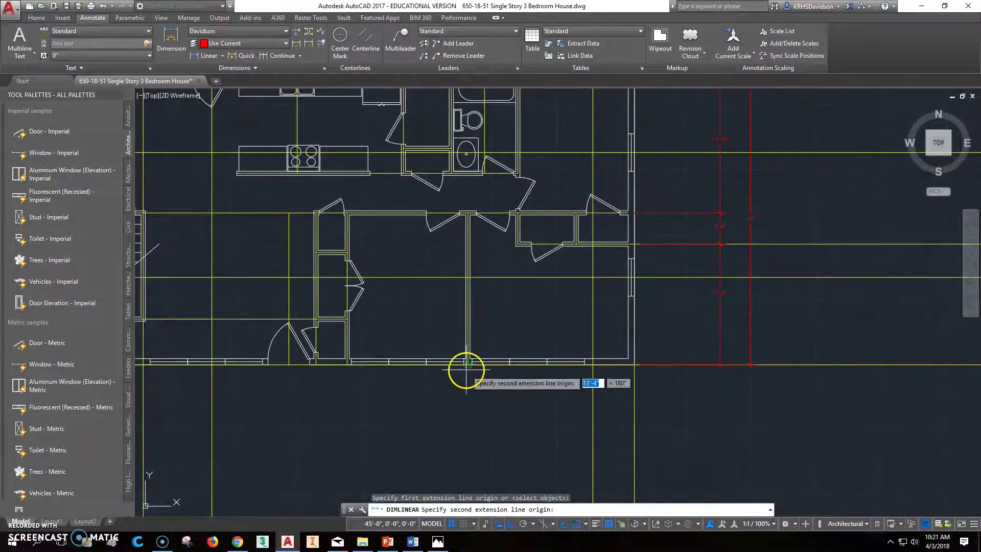
left_click(467, 364)
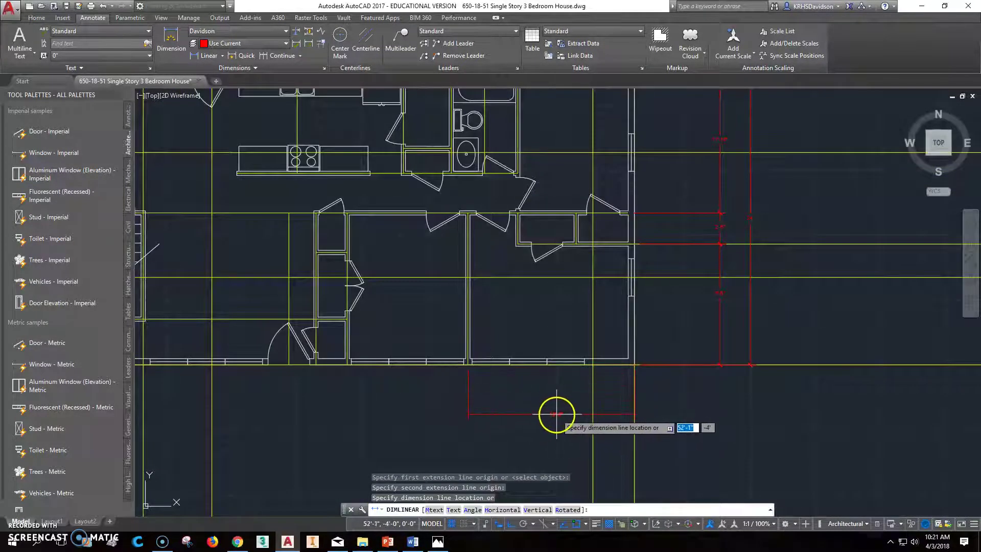
left_click(508, 415)
- Begin the neighbouring 9'-4" front-wall dimension by picking its two wall corners
middle_click_drag(172, 304, 264, 230)
left_click(171, 49)
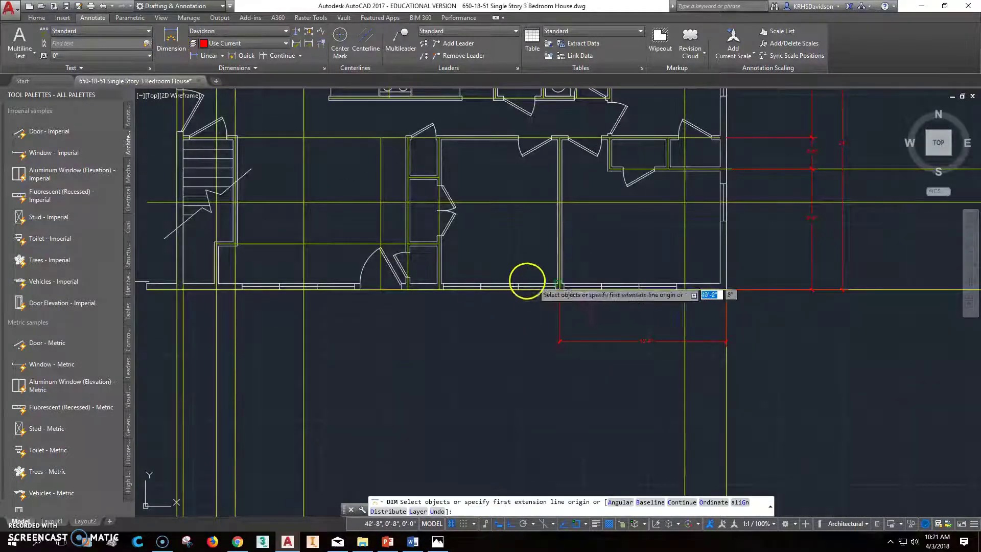
left_click(557, 289)
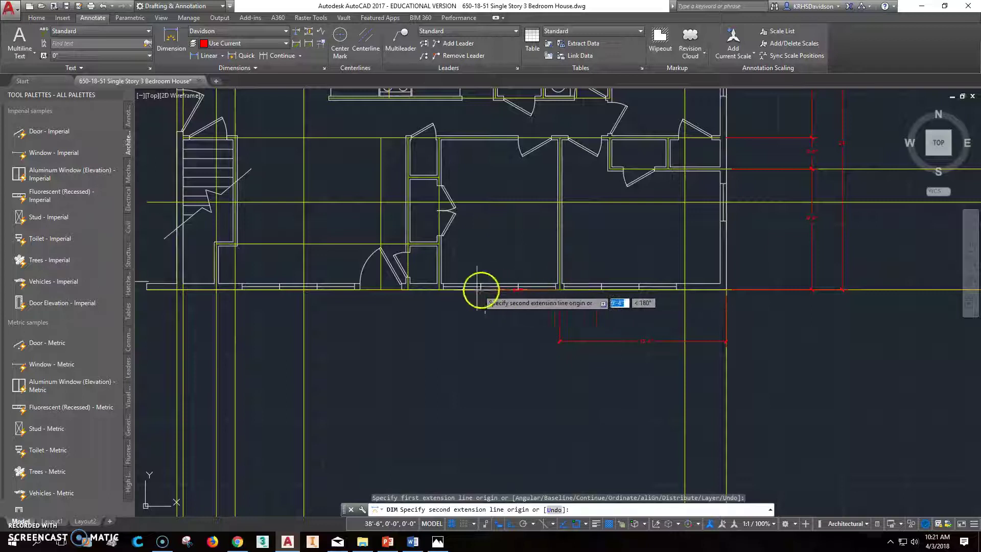
left_click(438, 289)
scroll(469, 315, "down", 5)
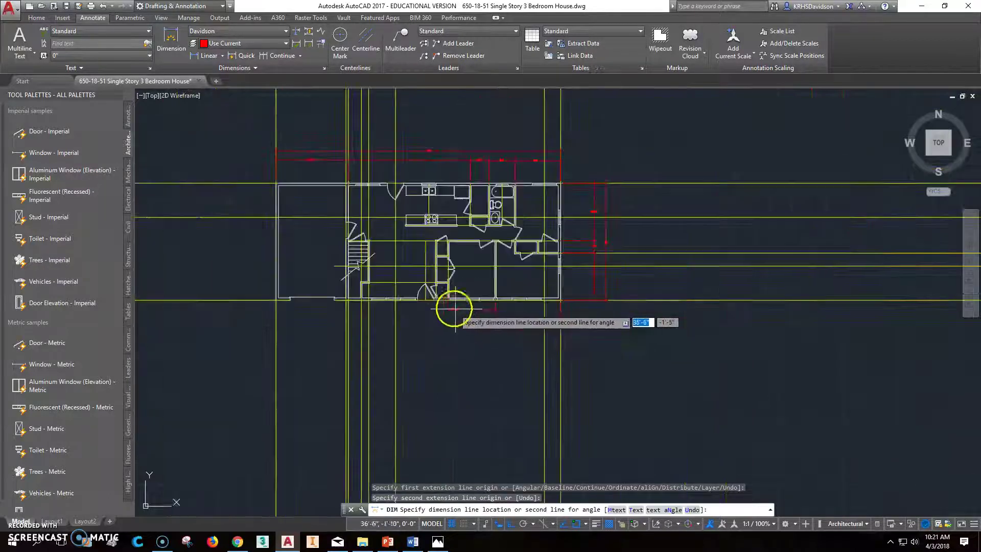
scroll(471, 312, "up", 5)
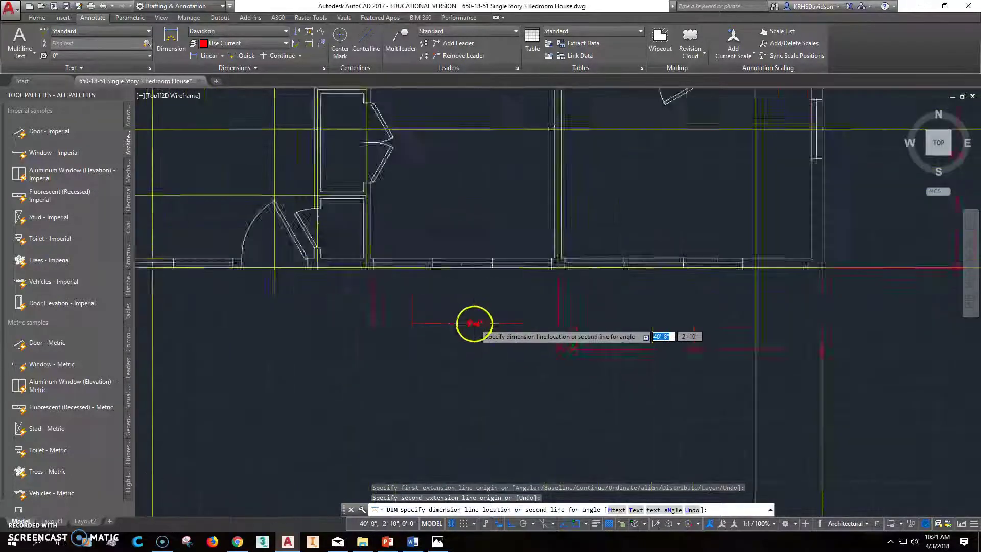
- Place the 9'-4" dimension beside 13'-4" and move its left extension line to the wall corner
left_click(499, 363)
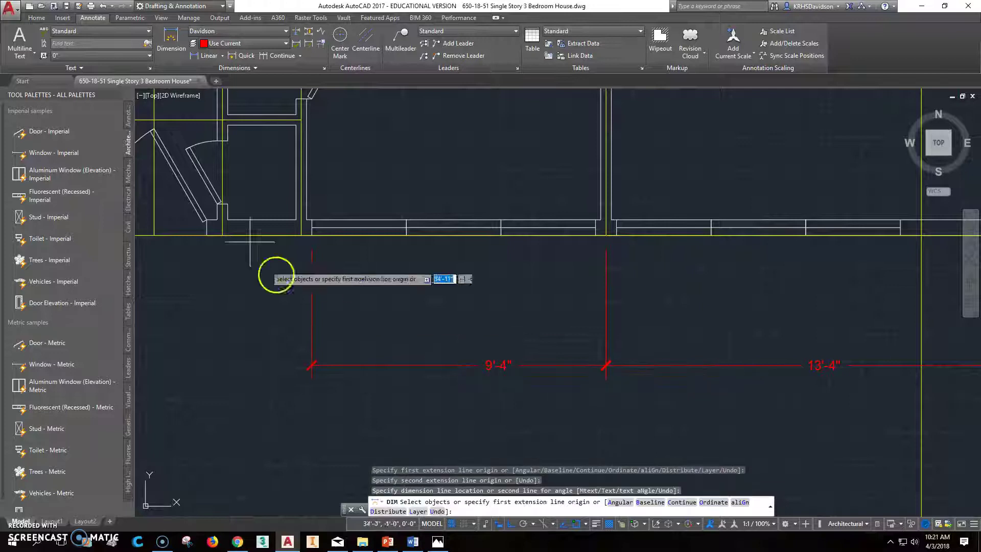
key("Escape")
key("Escape")
left_click(313, 254)
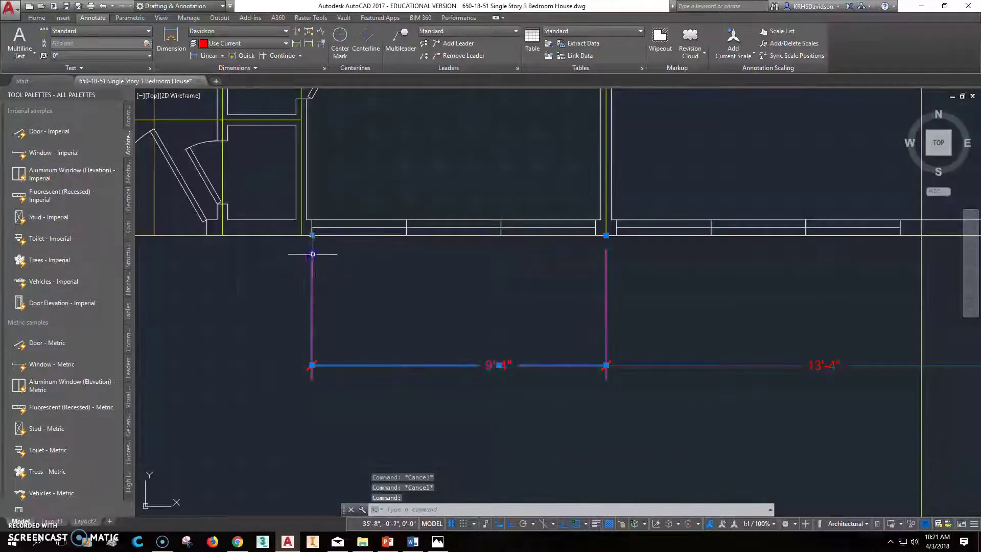
left_click(312, 234)
left_click(302, 235)
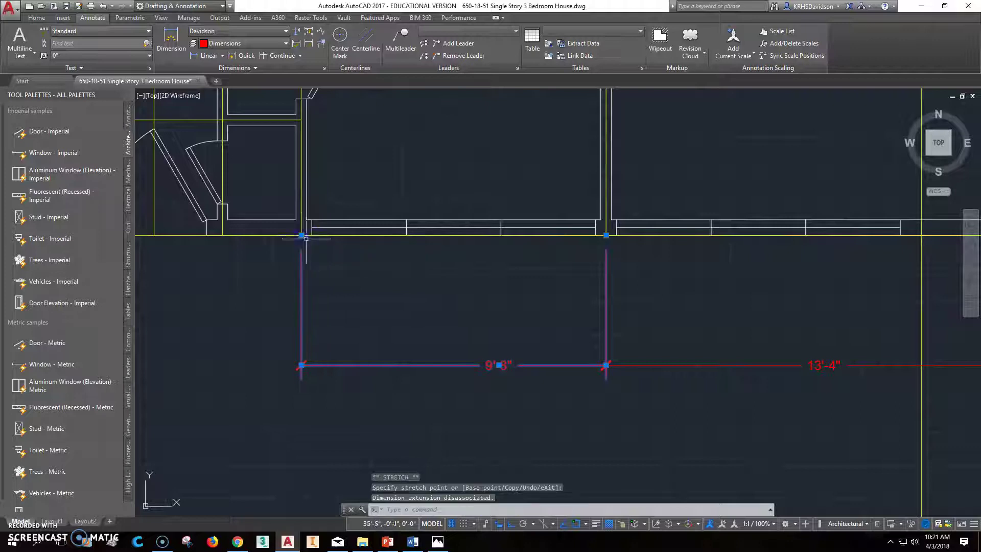
left_click(498, 365)
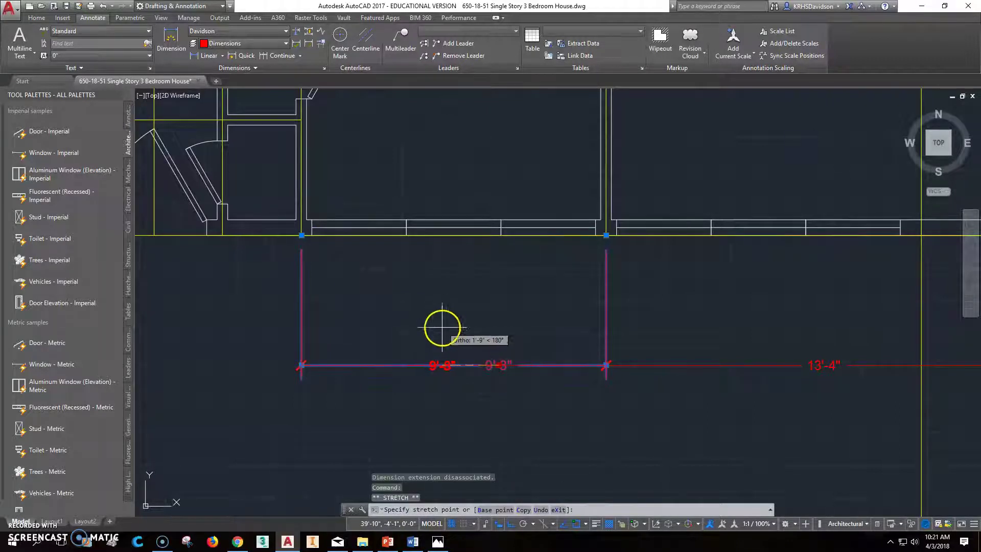
key("Escape")
key("Escape")
- Start the next front-wall dimension from the wall corner
scroll(517, 367, "down", 3)
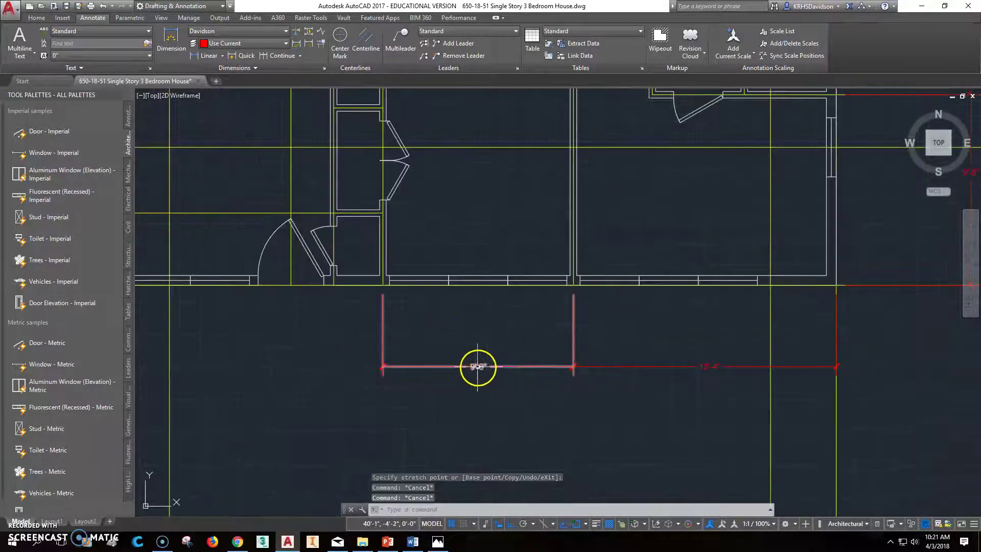
left_click(164, 43)
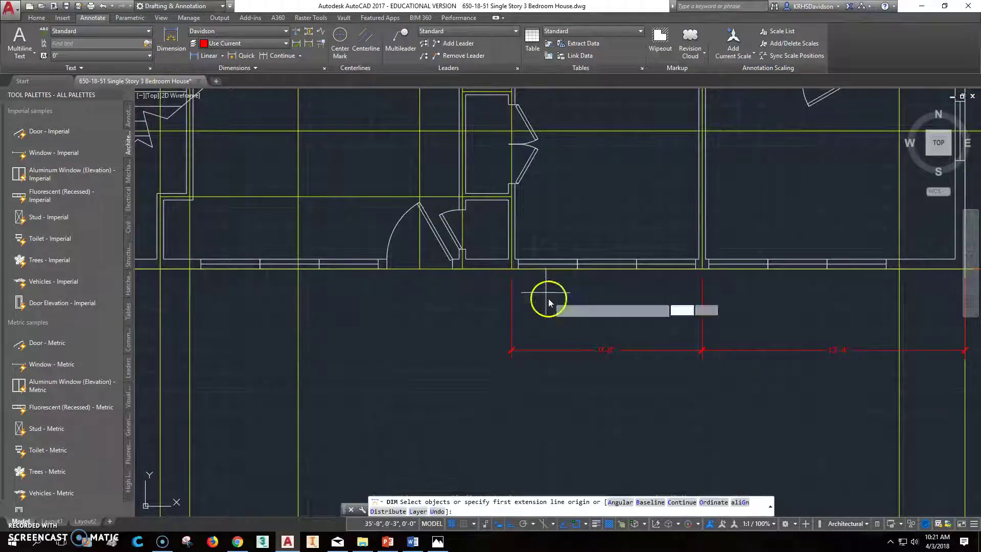
left_click(516, 268)
- Add the short door-side dimension and a 13'-10" dimension to the bottom string
left_click(463, 268)
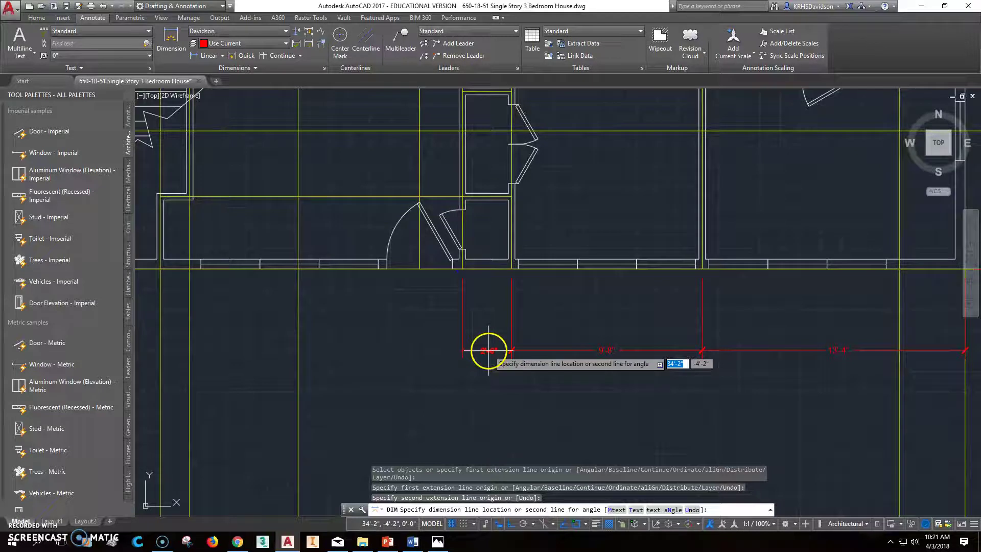
left_click(491, 350)
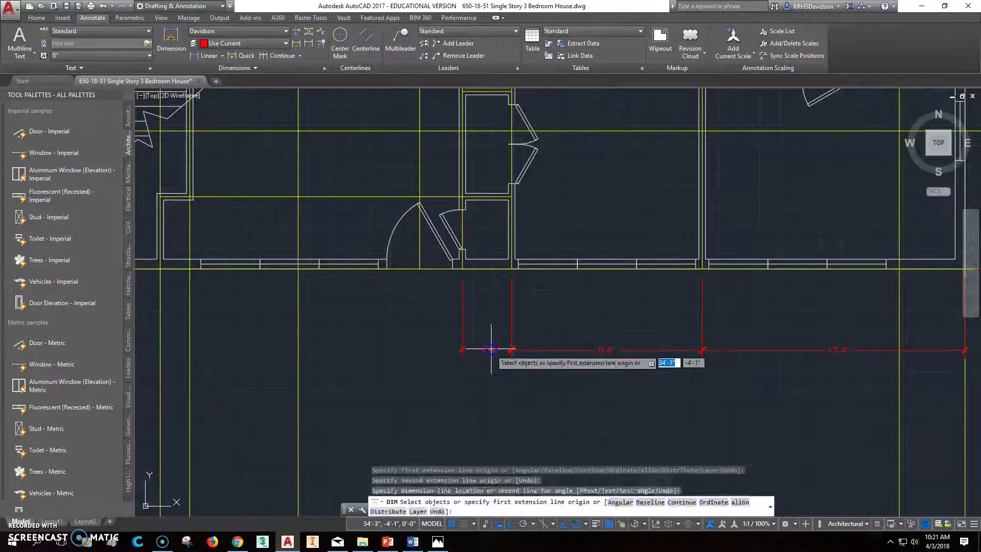
left_click(199, 55)
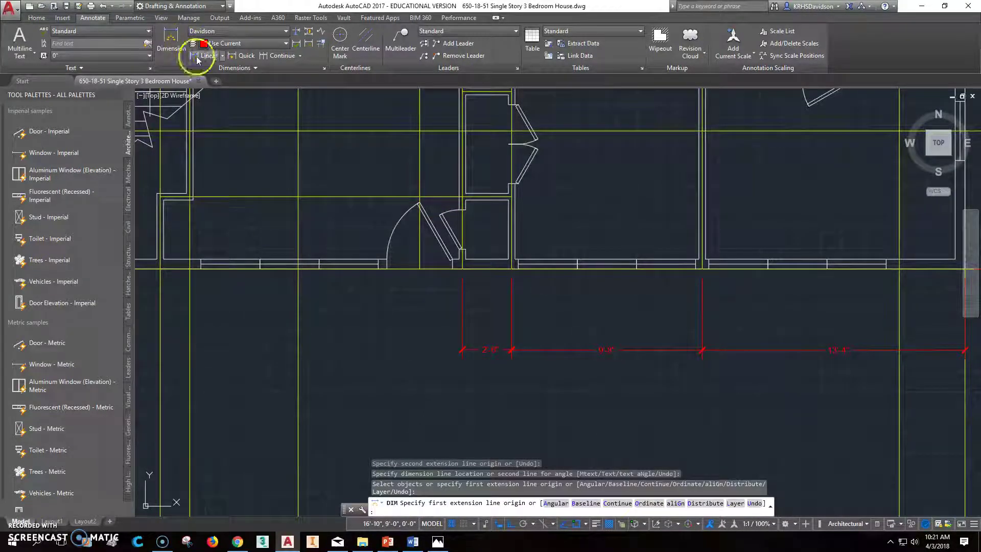
left_click(458, 269)
scroll(445, 276, "down", 5)
scroll(388, 284, "up", 5)
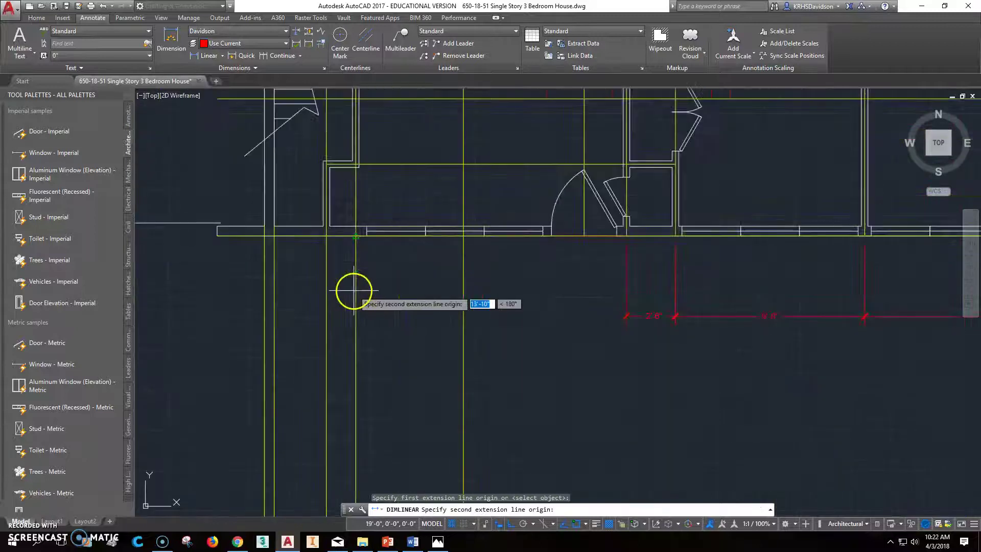
left_click(357, 237)
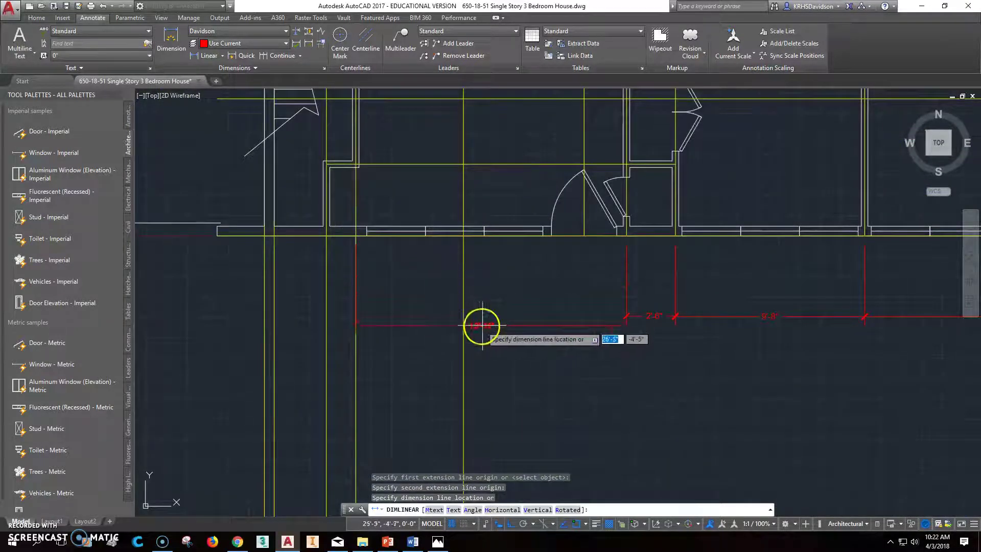
left_click(490, 316)
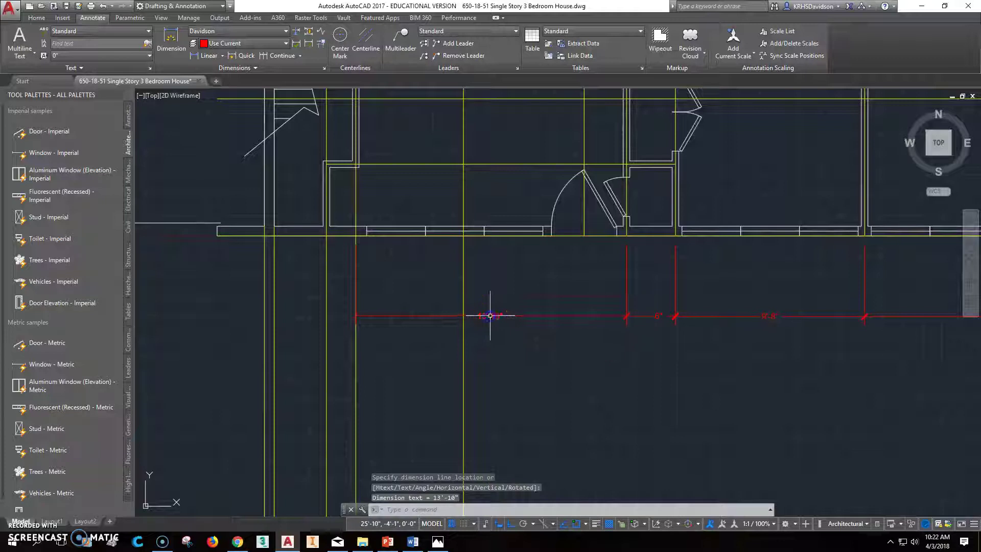
- Extend the string leftward with 1'-6" and 3'-2" wall dimensions
left_click(172, 49)
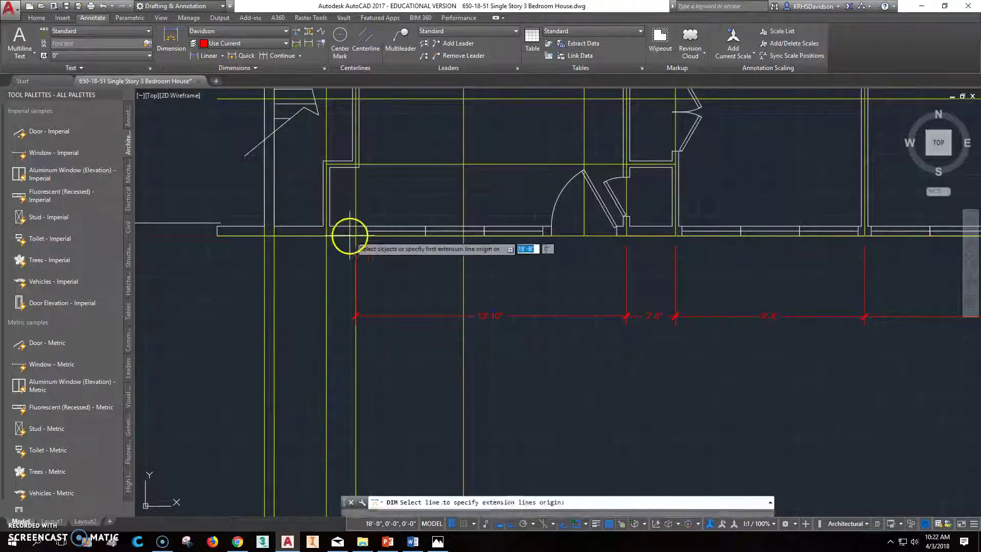
left_click(356, 235)
left_click(327, 235)
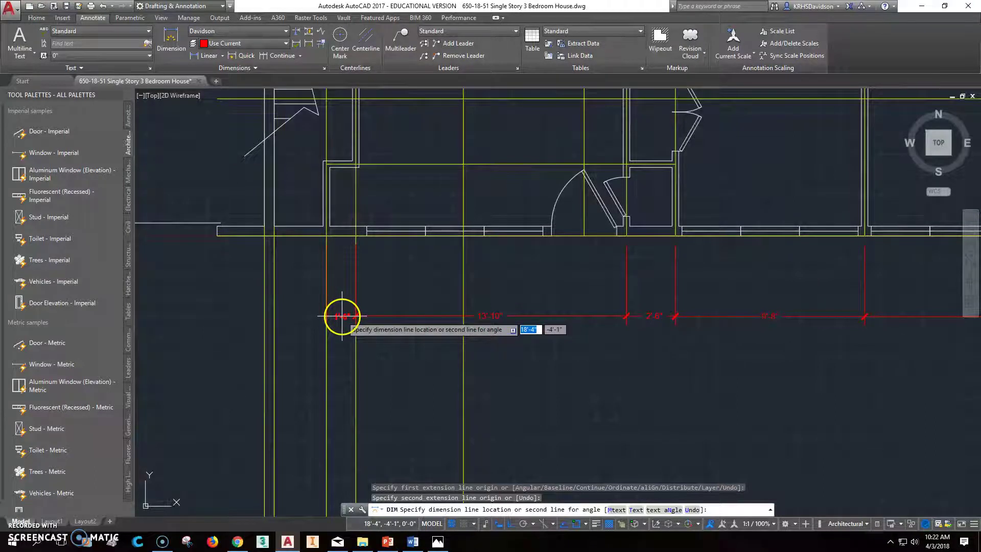
left_click(342, 316)
middle_click_drag(341, 349, 418, 327)
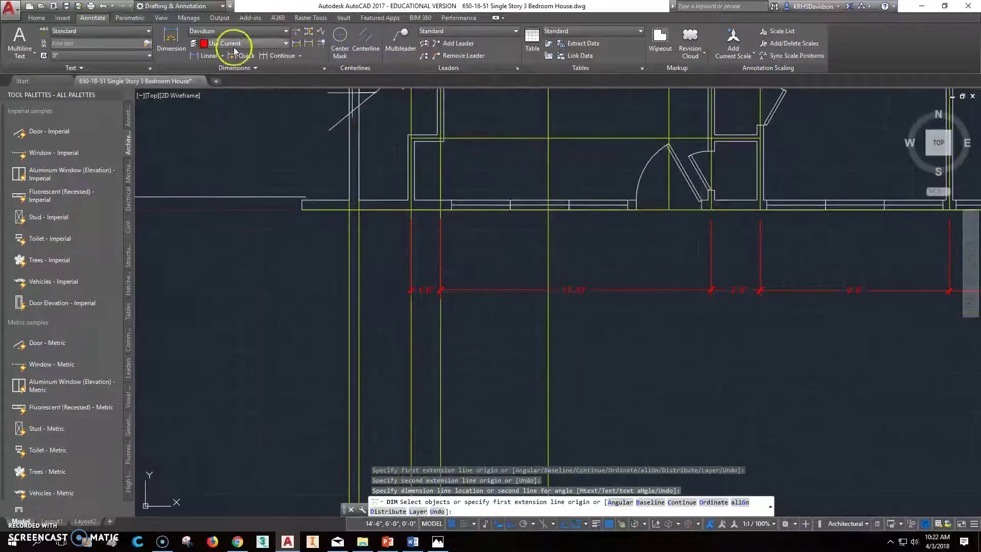
left_click(208, 55)
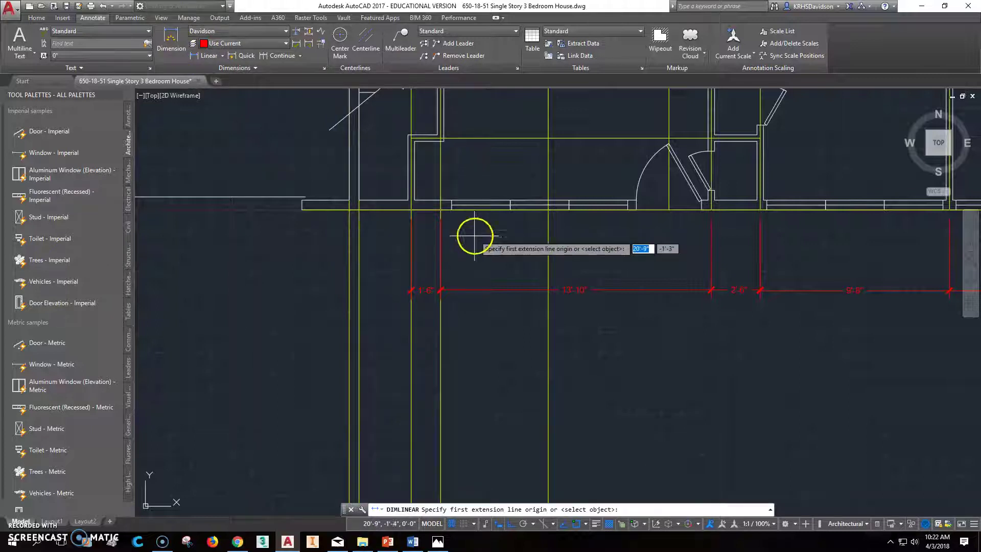
left_click(411, 210)
left_click(351, 209)
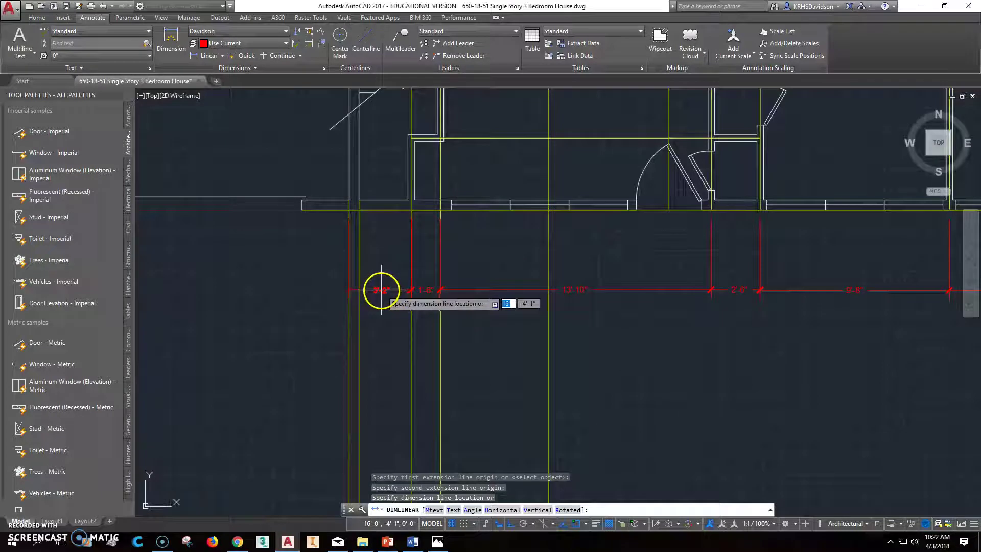
left_click(384, 290)
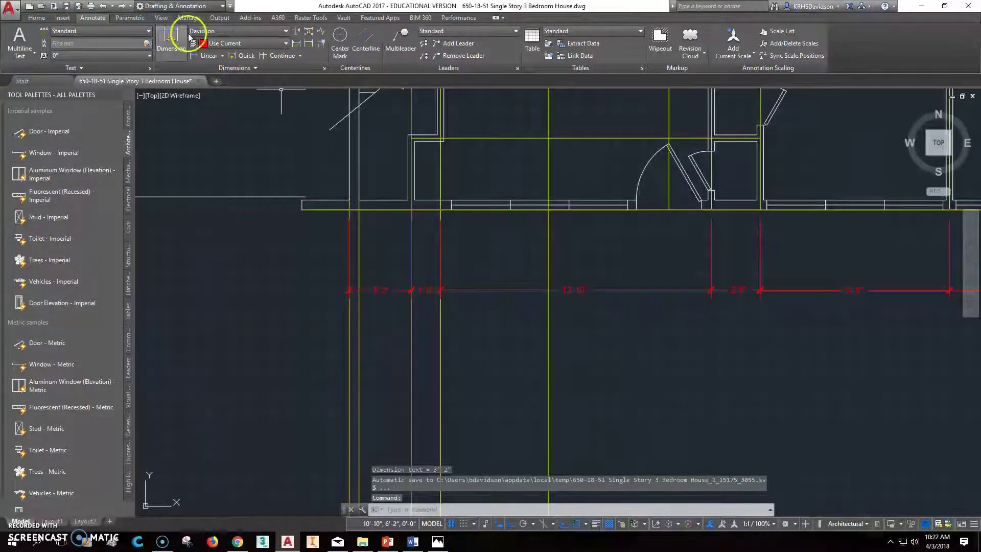
- Dimension the combined first two short spans as 4'-8" below the front-wall row
left_click(171, 38)
left_click(349, 206)
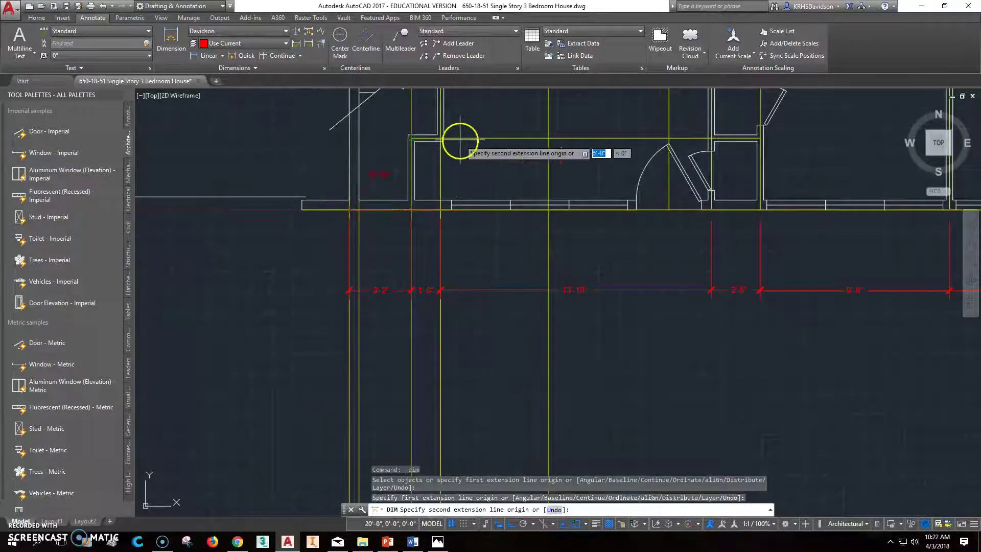
left_click(439, 137)
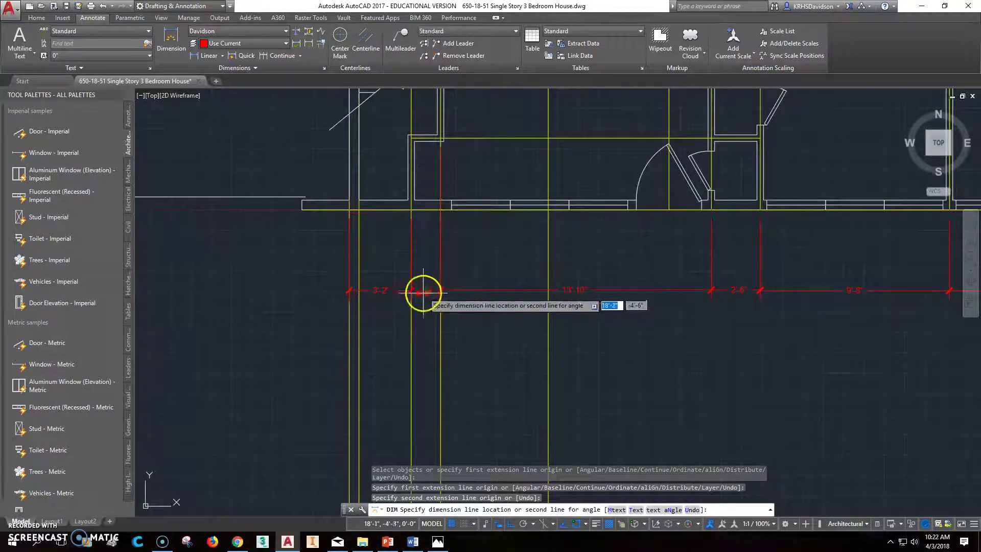
left_click(399, 313)
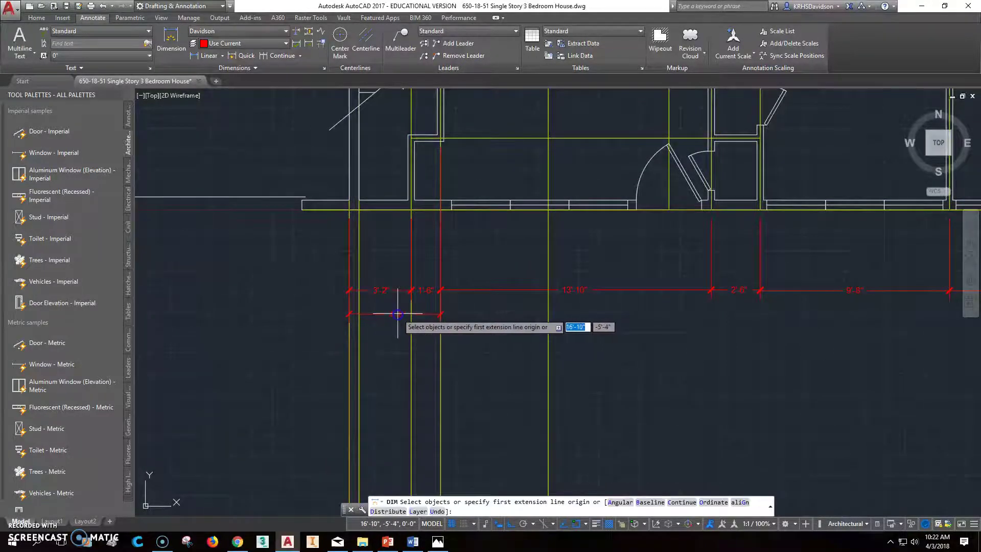
- Add a 14'-4" dimension across the far left span in the front row
middle_click_drag(478, 351, 523, 348)
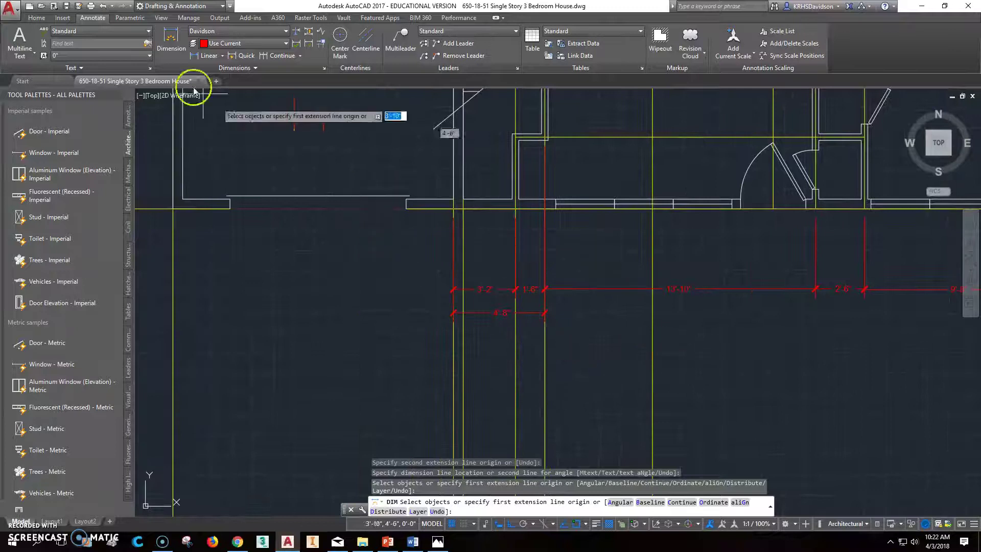
left_click(168, 43)
left_click(454, 208)
left_click(173, 209)
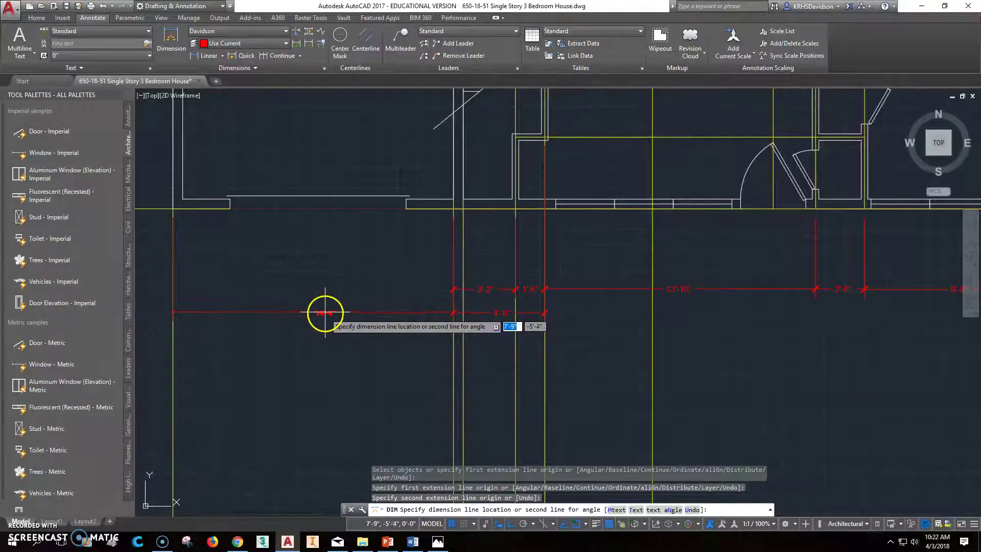
left_click(325, 289)
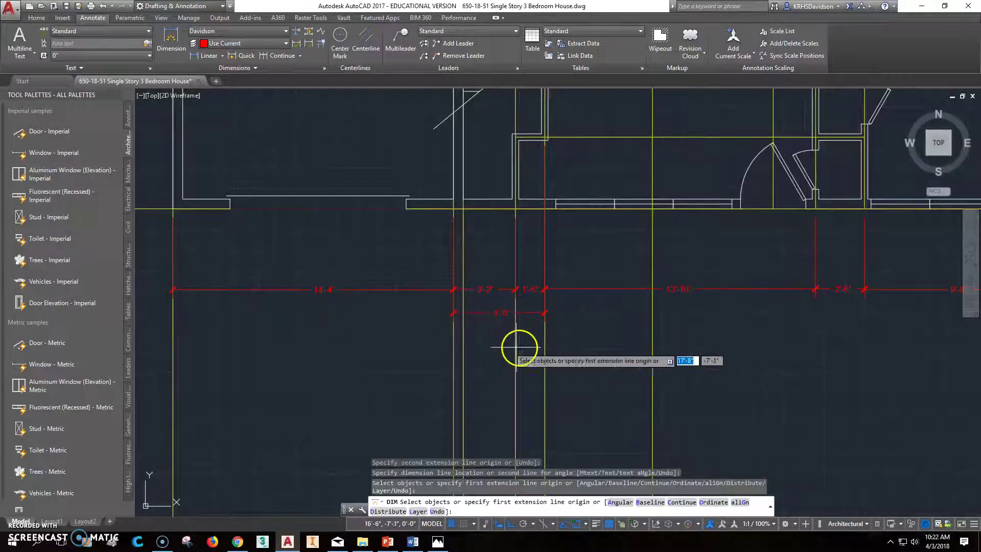
scroll(511, 379, "down", 2)
middle_click_drag(537, 390, 554, 358)
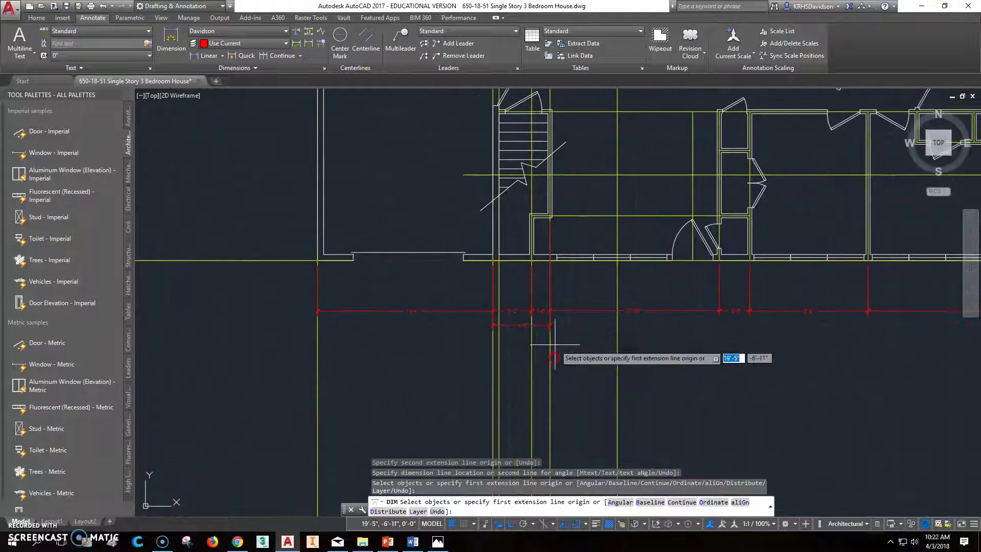
- Relocate the 4'-8" dimension line from beneath to just above the front-wall dimension row
left_click(561, 340)
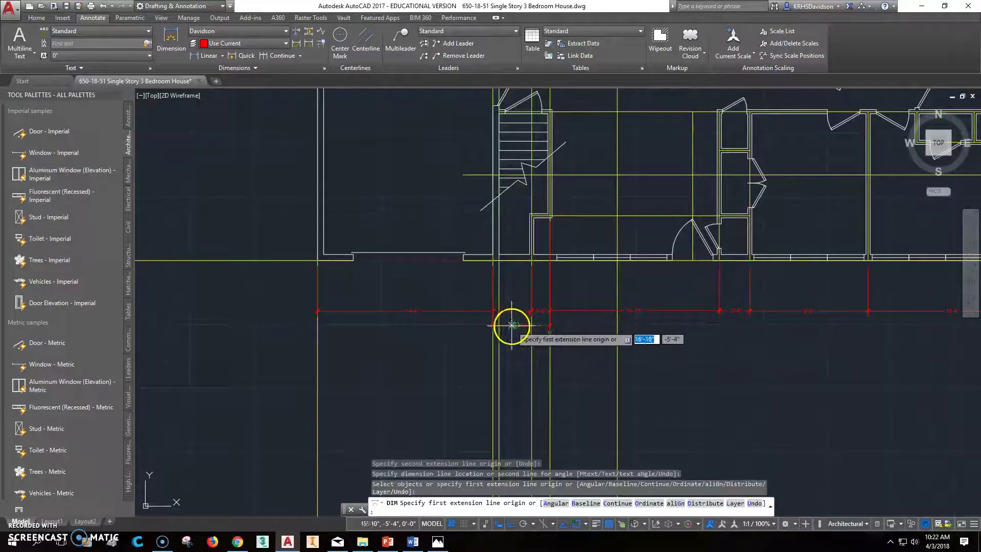
key("Escape")
left_click(520, 325)
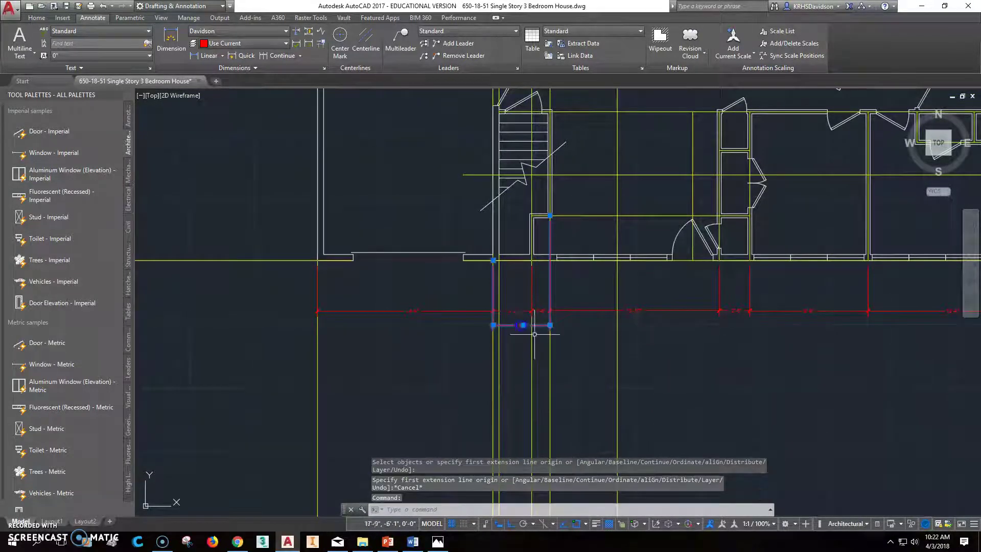
left_click(524, 325)
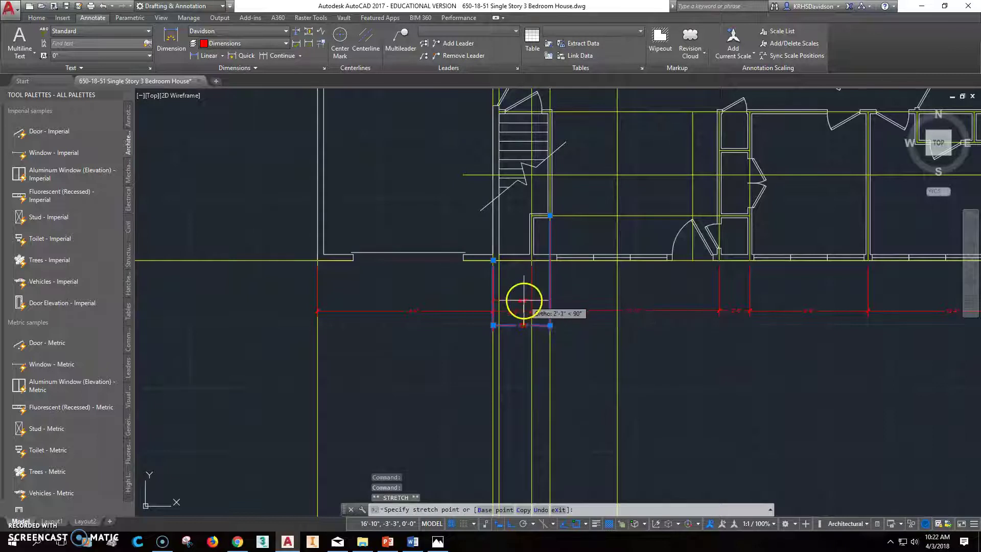
left_click(524, 300)
key("Escape")
key("Escape")
scroll(549, 318, "down", 2)
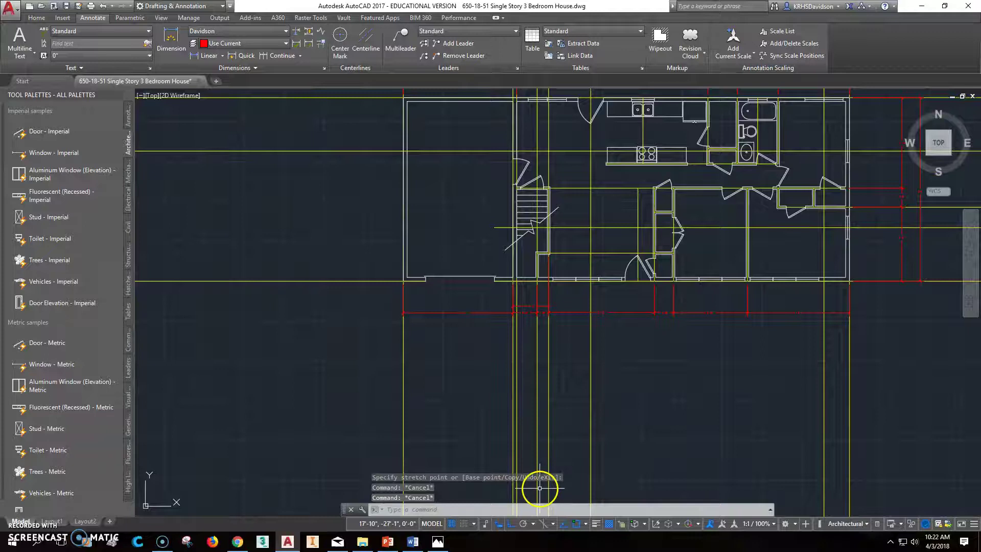
middle_click_drag(698, 383, 626, 418)
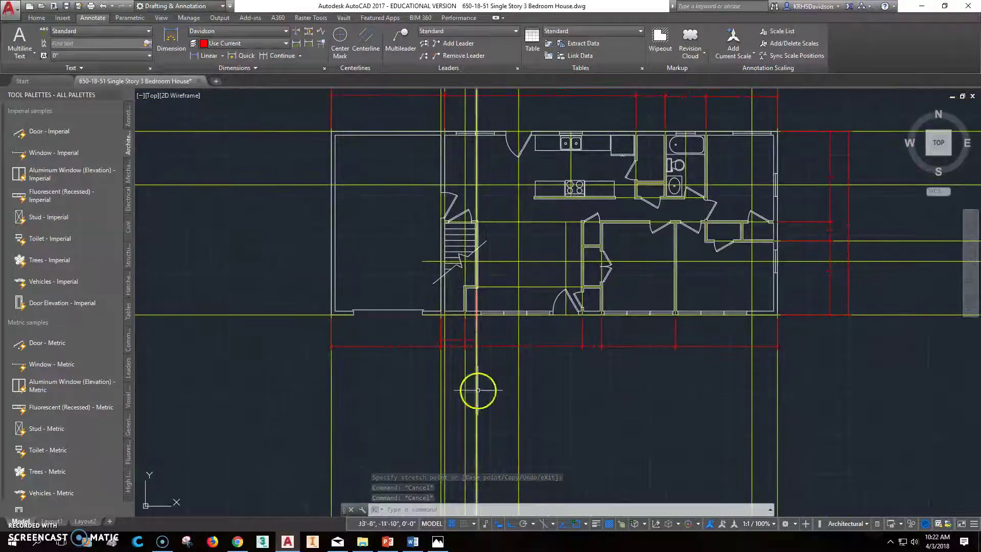
scroll(490, 304, "up", 4)
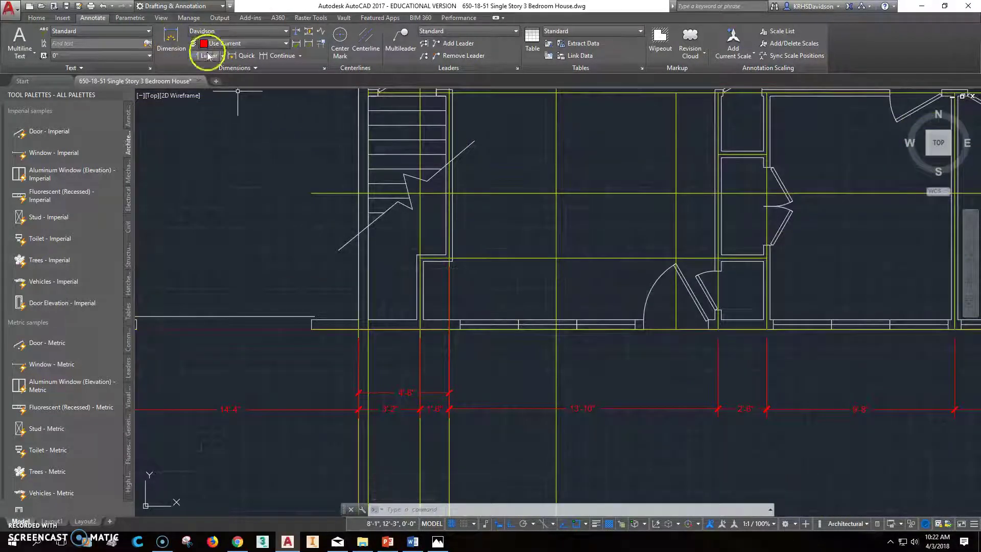
- Place stacked vertical dimensions of 3'-8" and 8'-6" beside the stair wall, from the front wall up
left_click(208, 57)
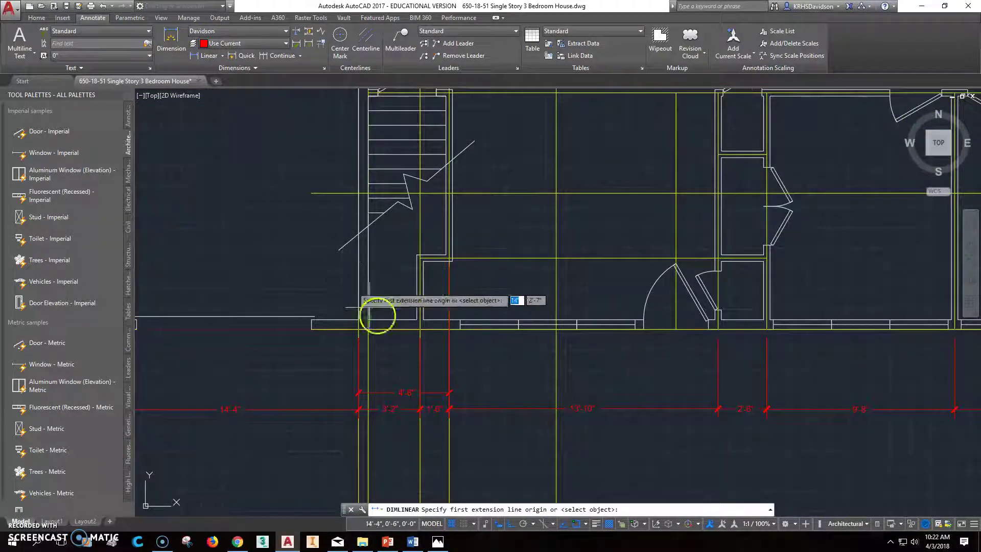
left_click(448, 330)
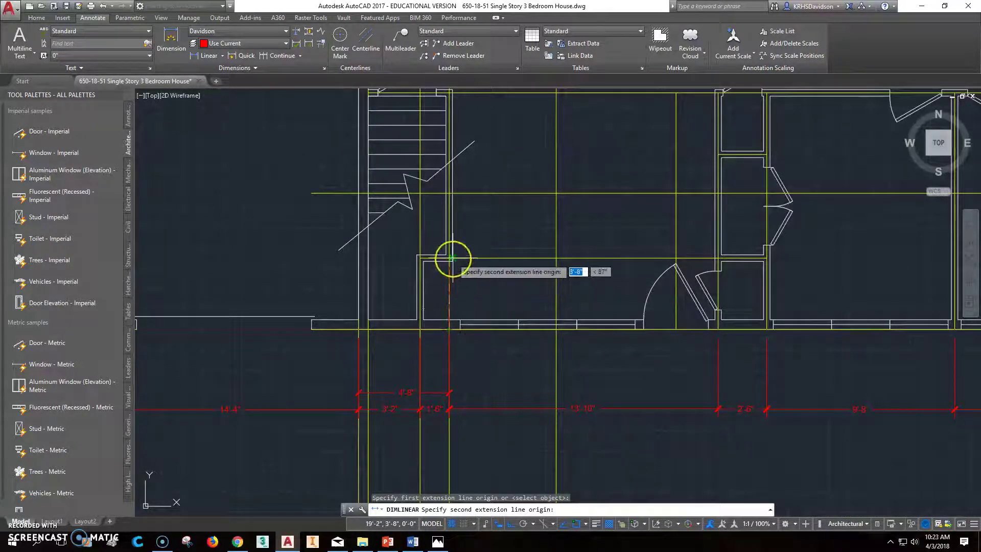
left_click(452, 258)
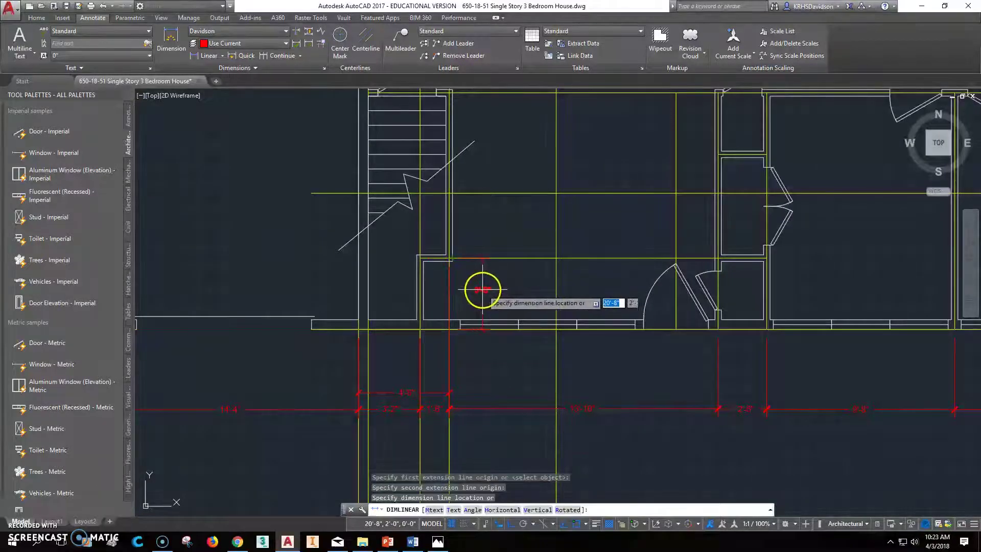
left_click(483, 290)
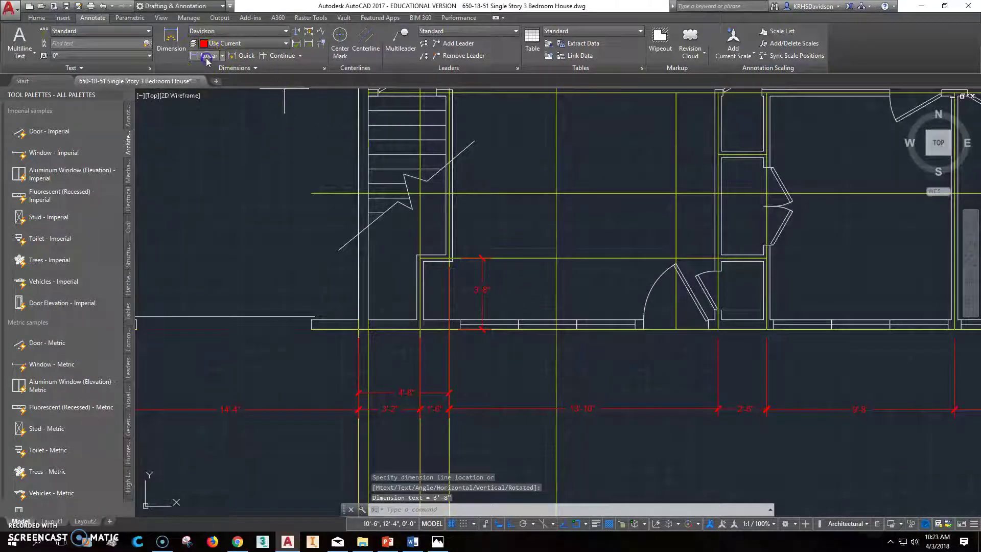
left_click(452, 258)
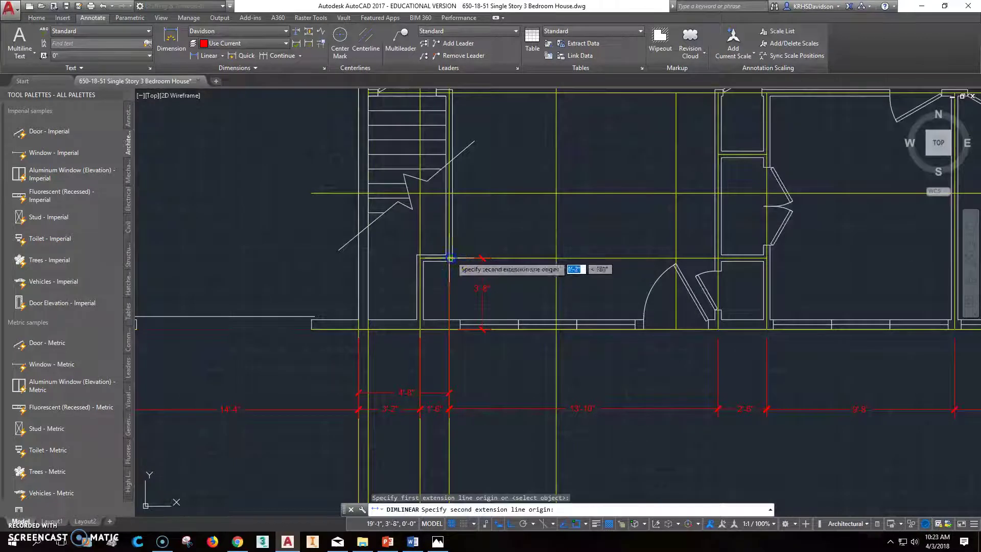
left_click(453, 92)
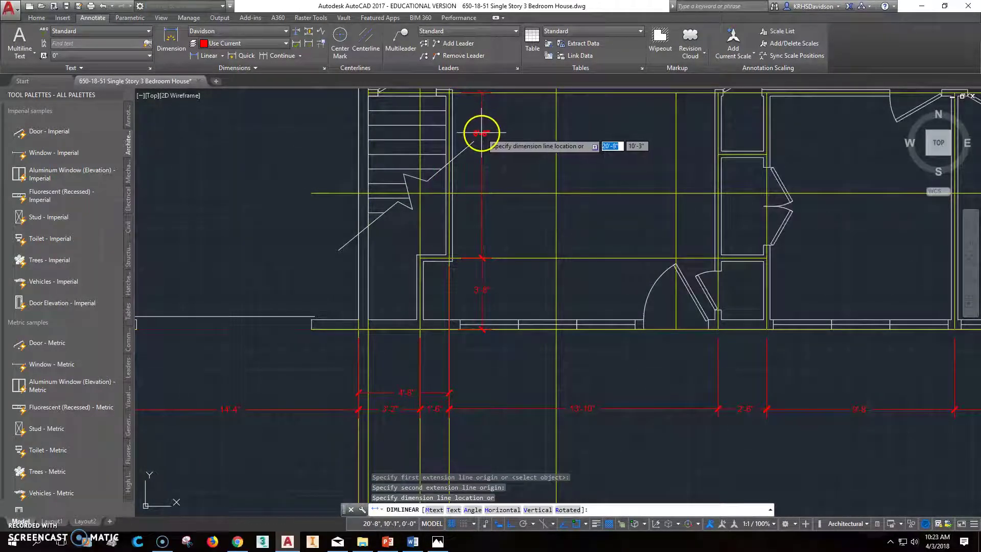
left_click(483, 161)
middle_click_drag(517, 218, 424, 293)
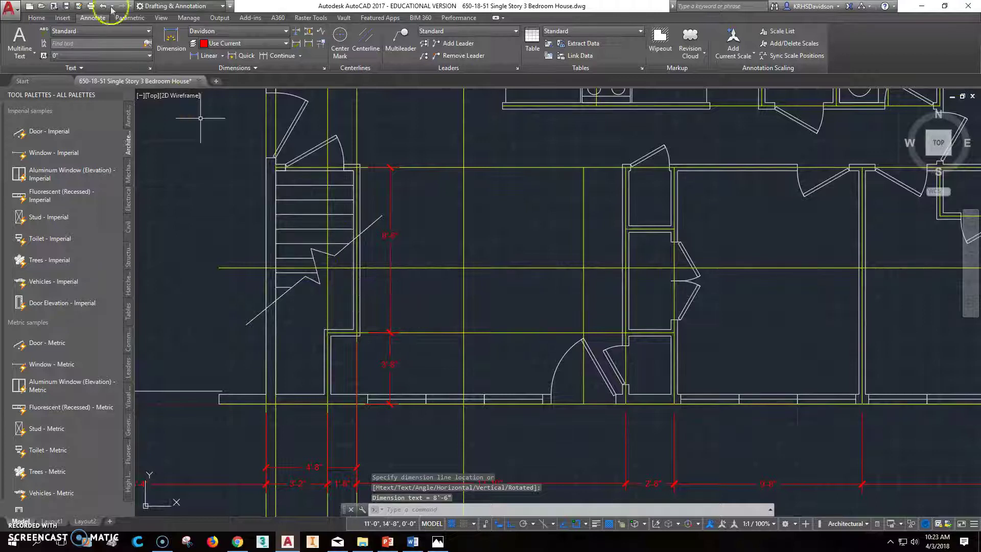
- Add stacked vertical 3'-8" and 5'-4" dimensions beside the closet door
left_click(211, 55)
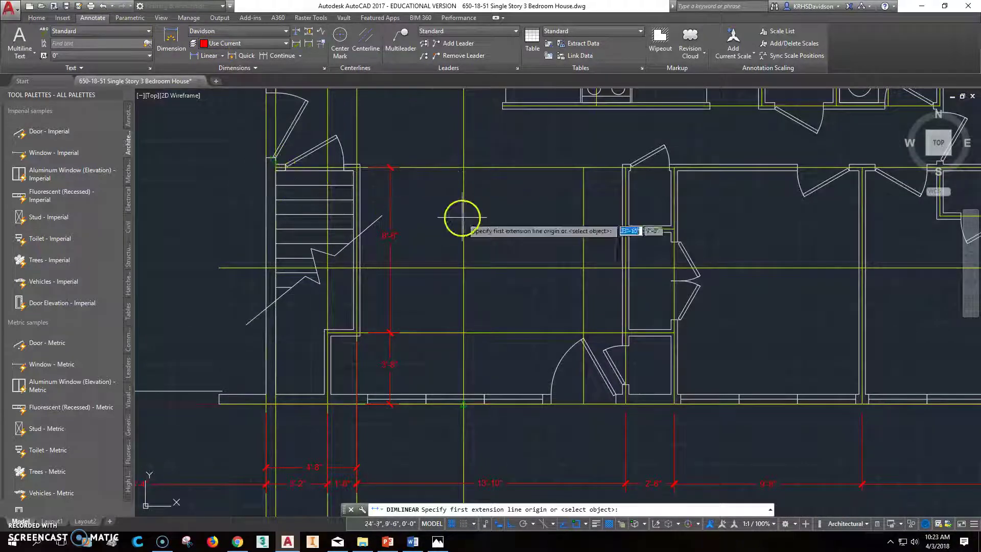
middle_click_drag(460, 219, 410, 351)
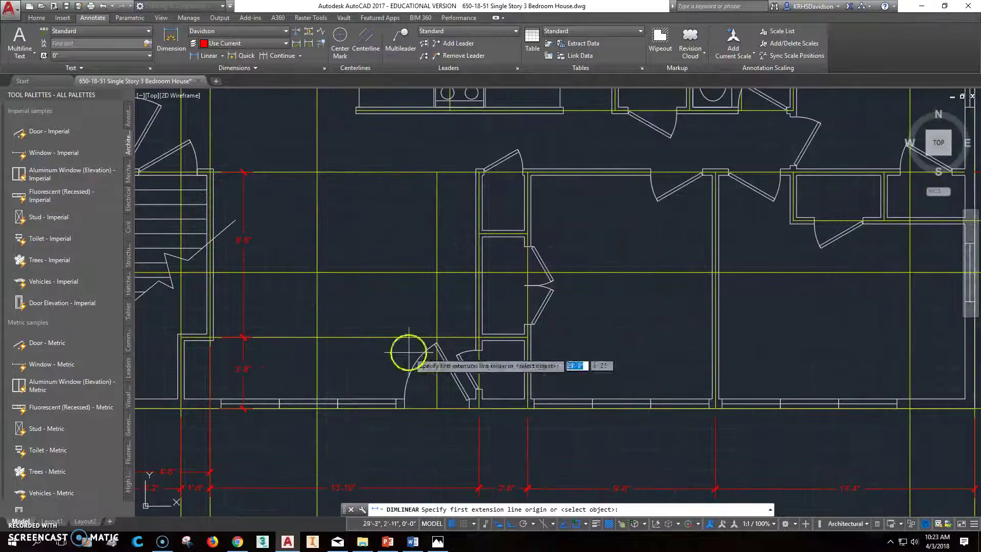
left_click(479, 408)
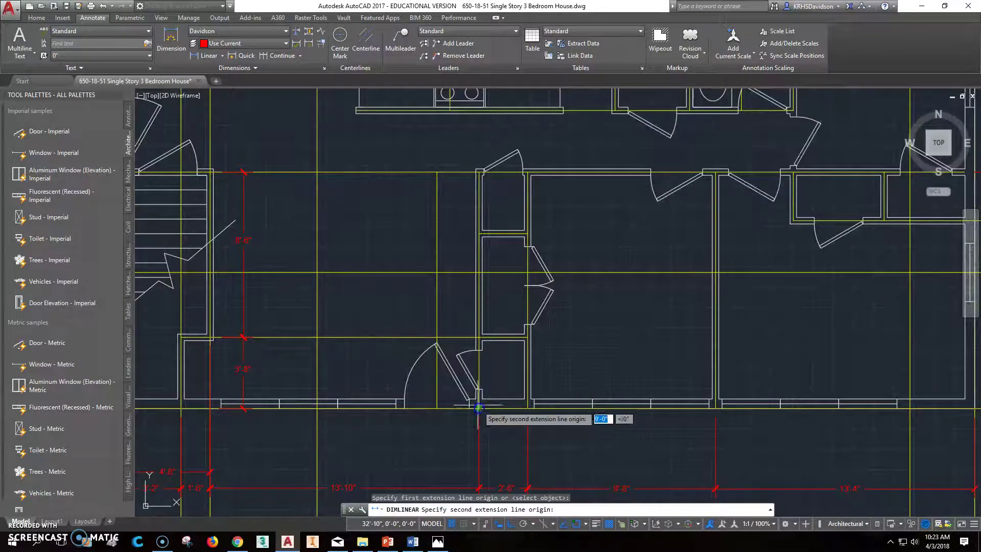
left_click(477, 337)
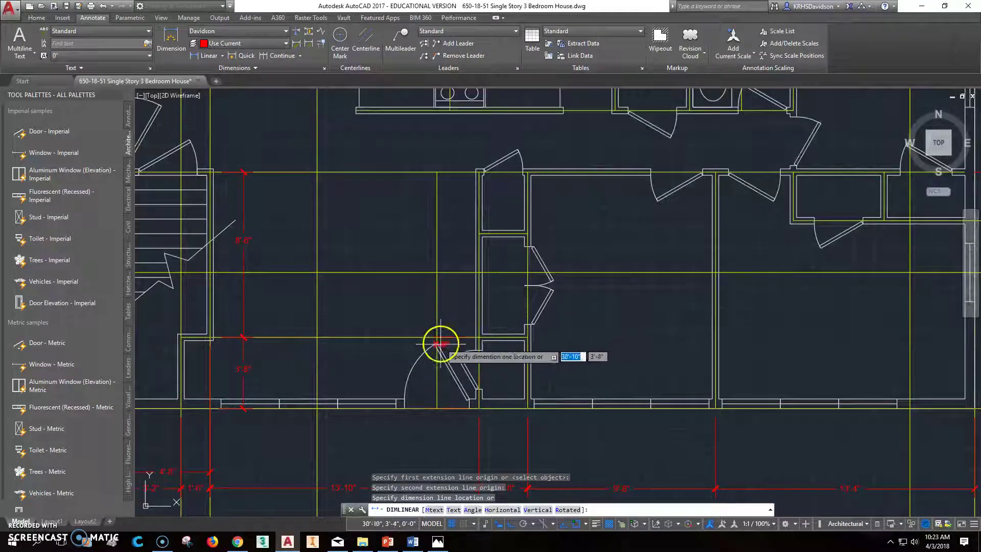
left_click(382, 370)
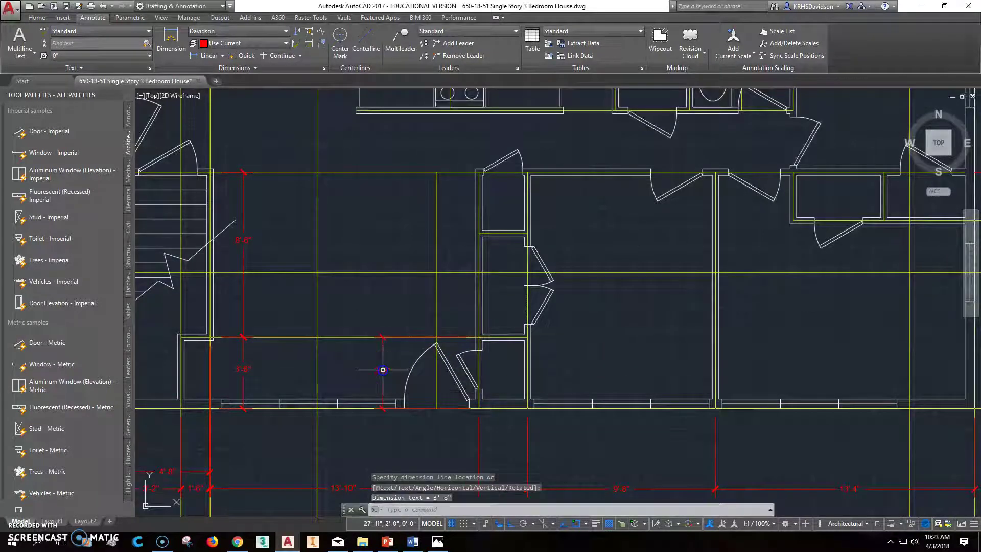
left_click(210, 57)
left_click(477, 335)
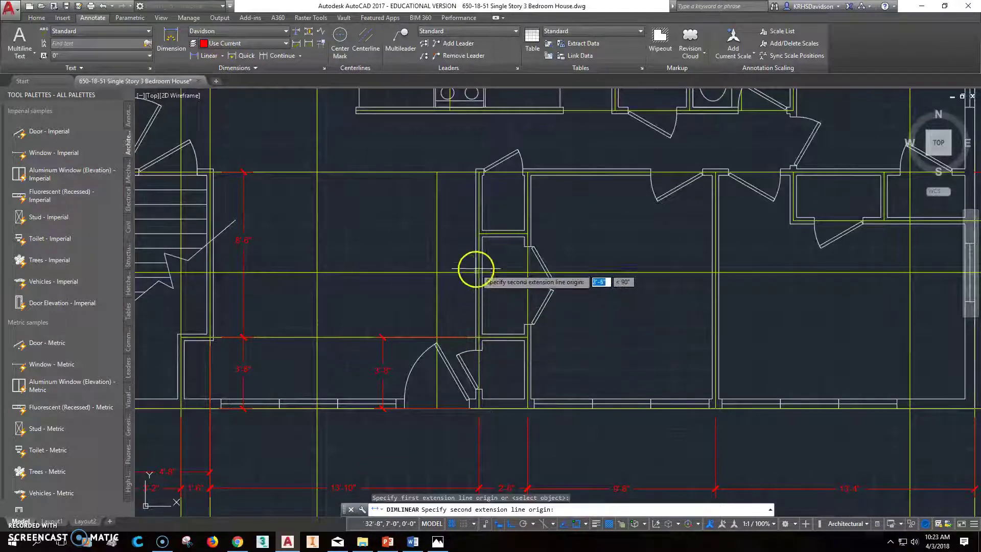
left_click(478, 234)
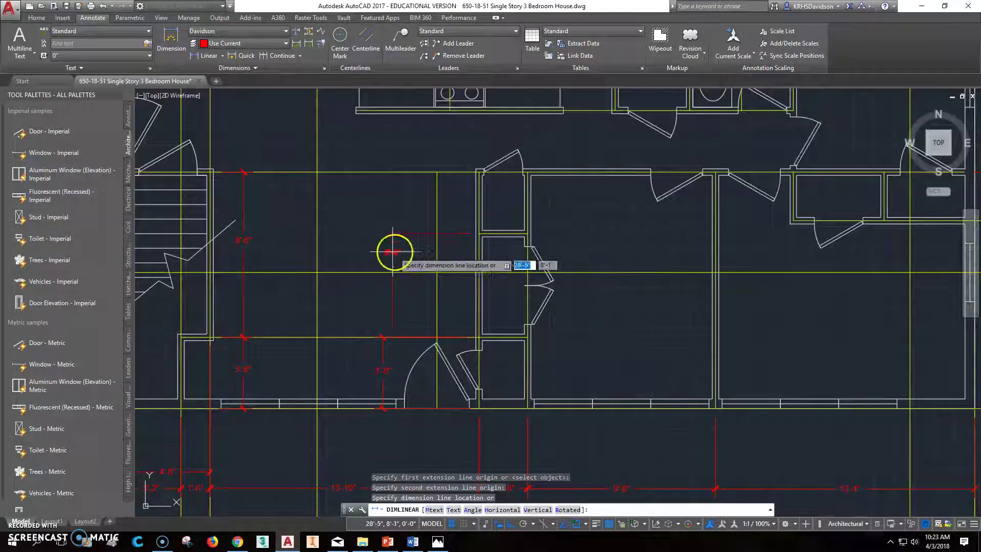
left_click(383, 282)
middle_click_drag(385, 280, 357, 328)
- Dimension the 3'-2" vertical span from the top of the 5'-4" to the kitchen wall
left_click(205, 56)
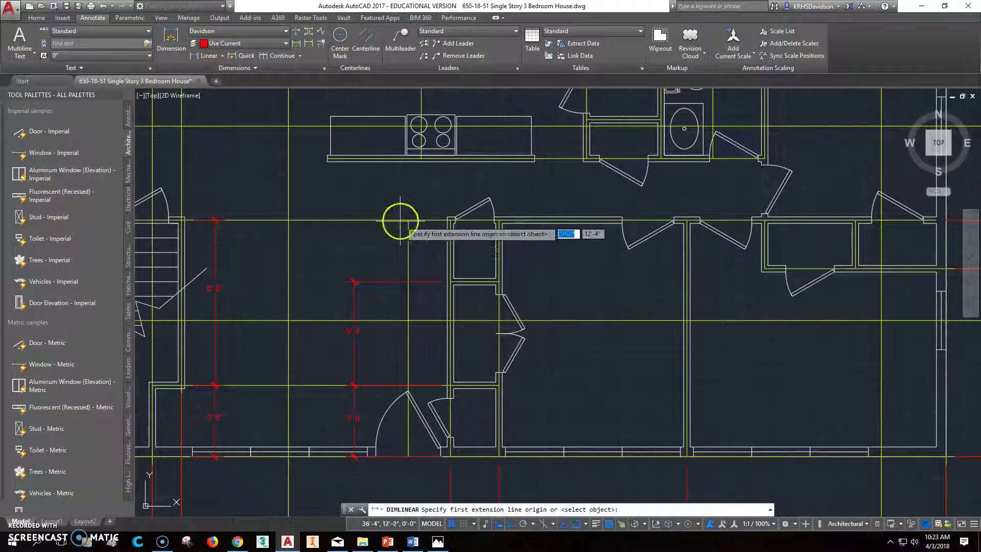
left_click(451, 281)
left_click(450, 220)
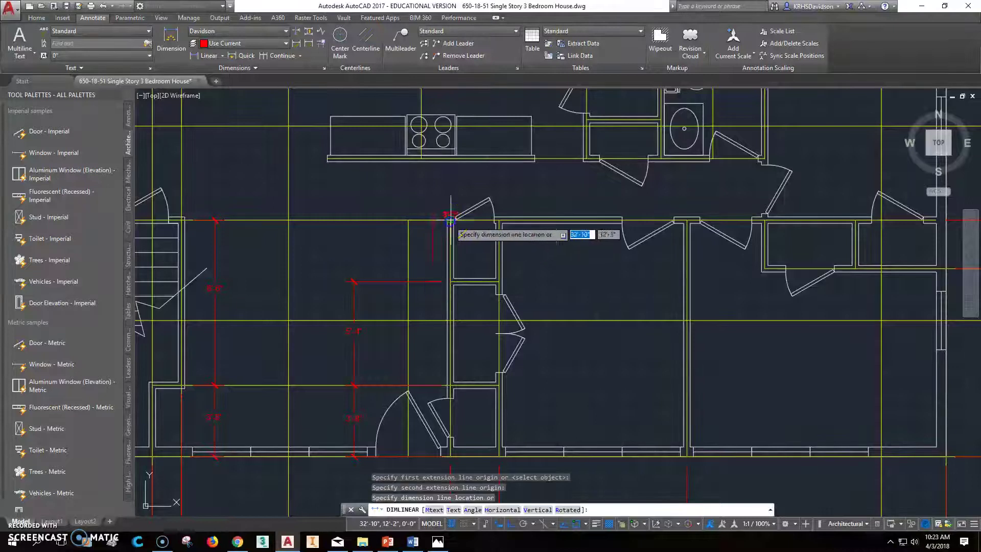
left_click(354, 247)
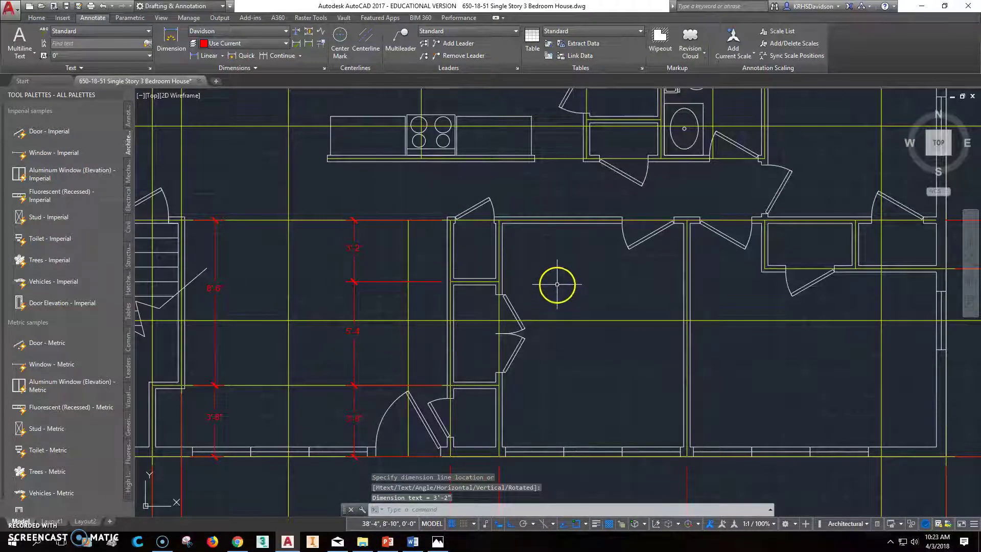
scroll(583, 279, "down", 3)
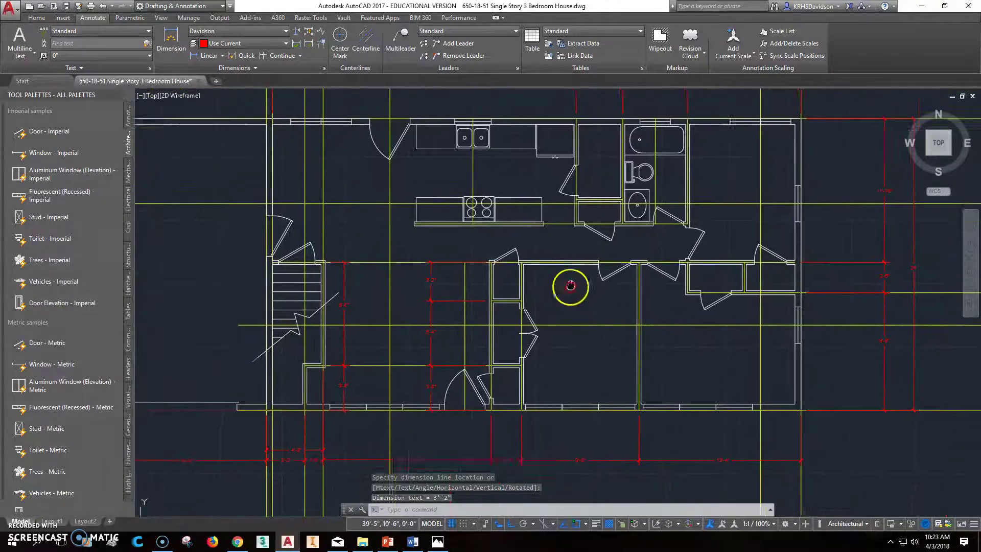
- Add a 3'-2" dimension from the hall wall perpendicular to the kitchen counter
left_click(208, 57)
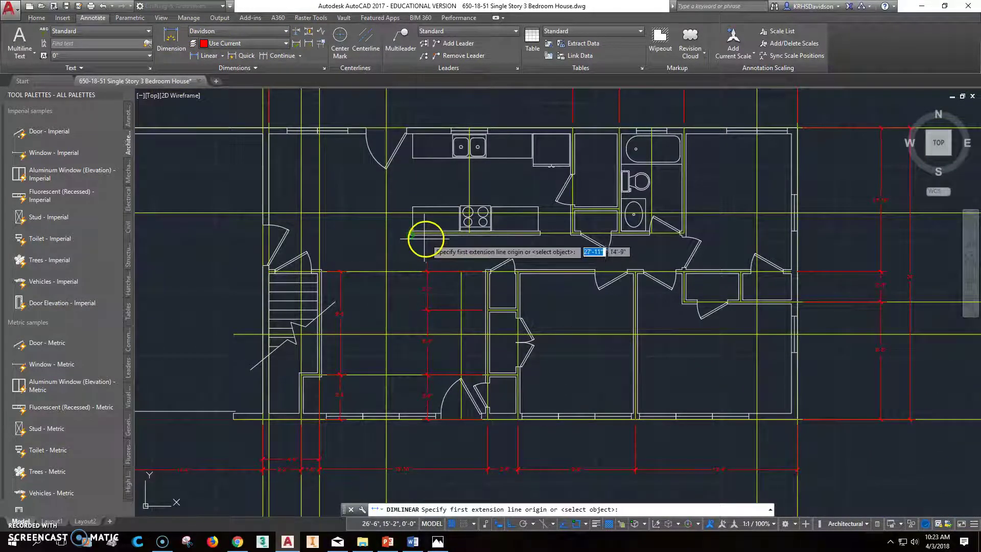
scroll(483, 270, "up", 5)
left_click(486, 276)
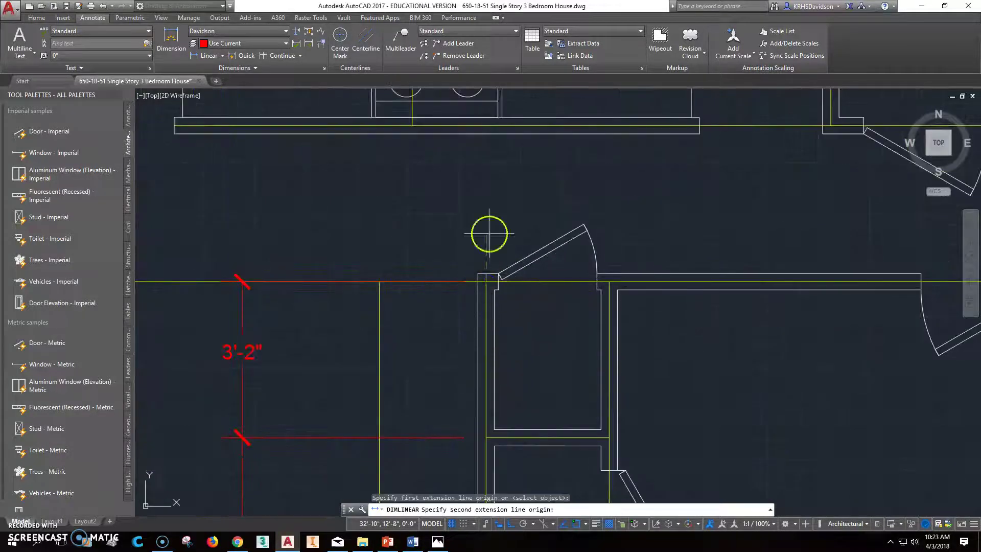
right_click(457, 124, "shift")
left_click(518, 302)
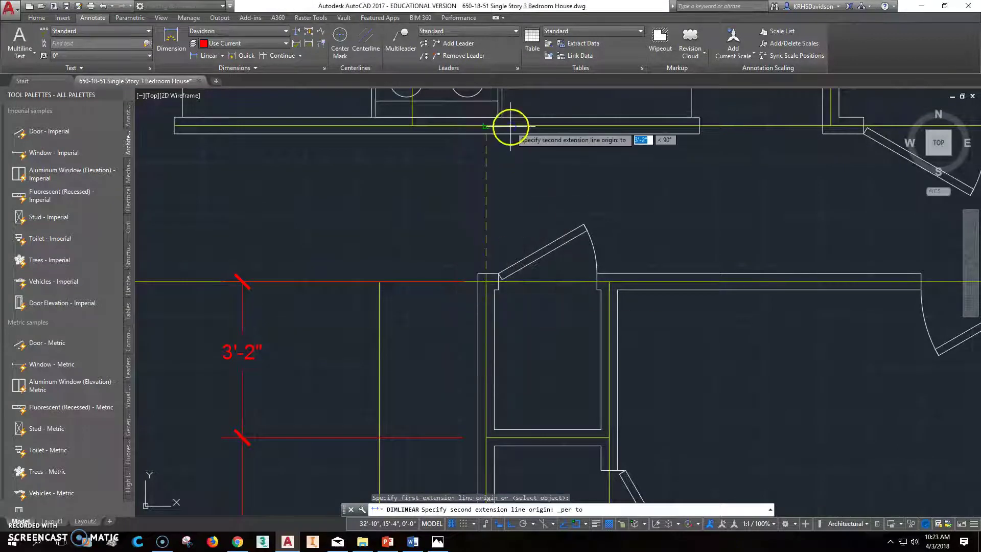
left_click(510, 130)
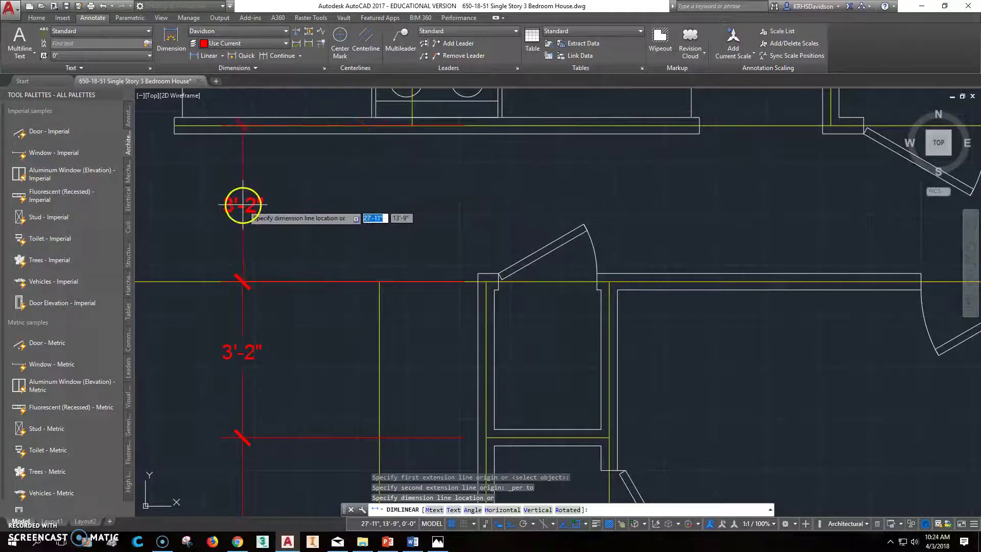
left_click(243, 205)
middle_click_drag(307, 202, 361, 321)
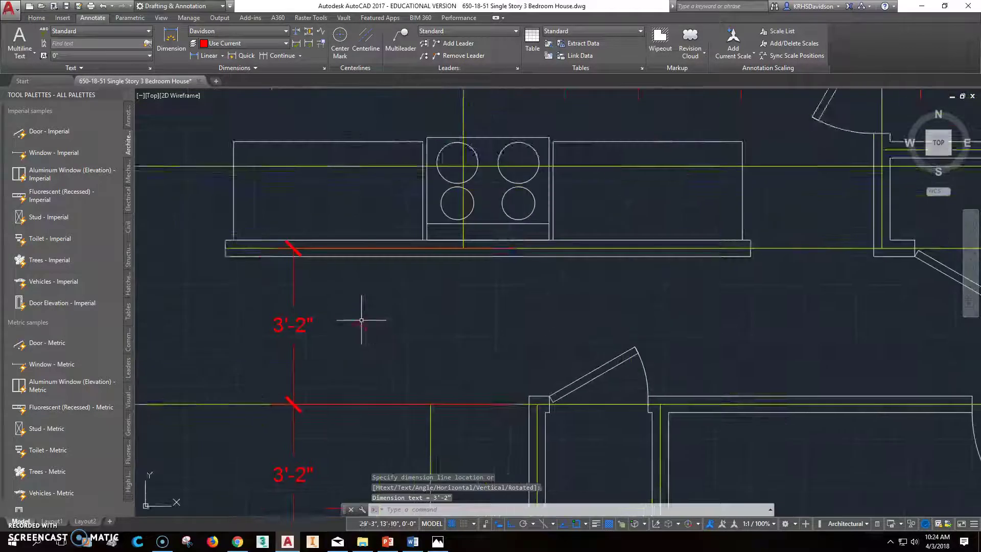
scroll(362, 321, "down", 4)
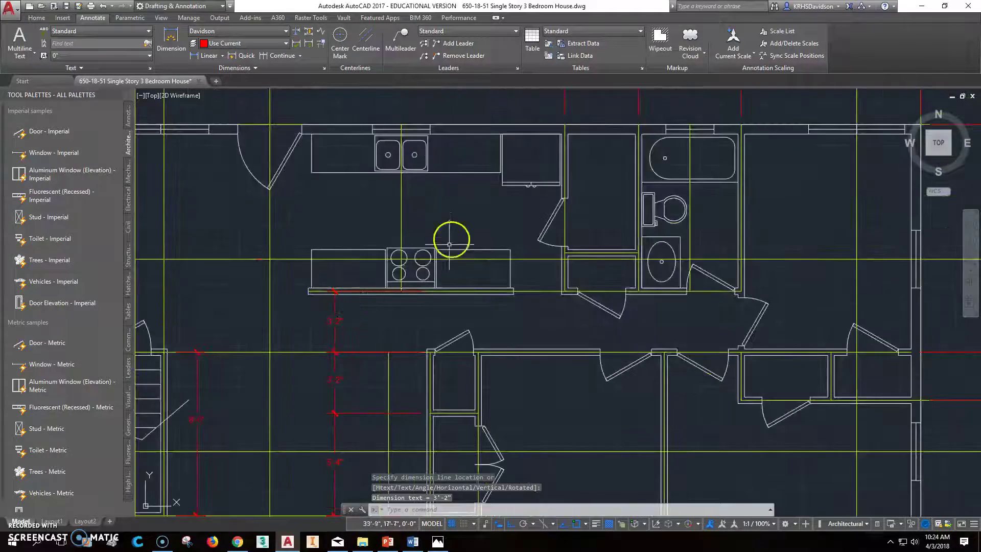
- Dimension 8'-8" from the counter's lower-left corner to the top wall, then bring up the reference image
left_click(204, 57)
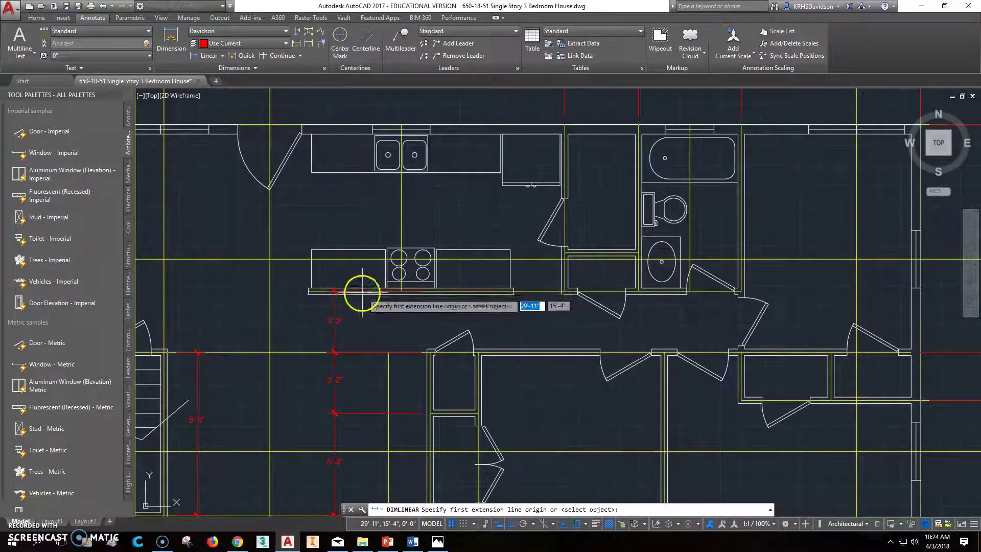
left_click(309, 290)
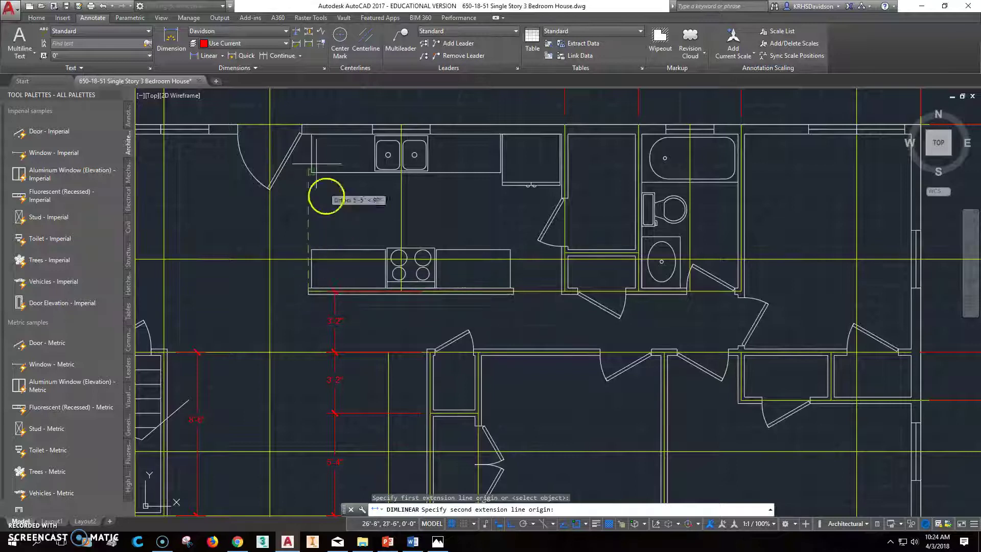
left_click(313, 125)
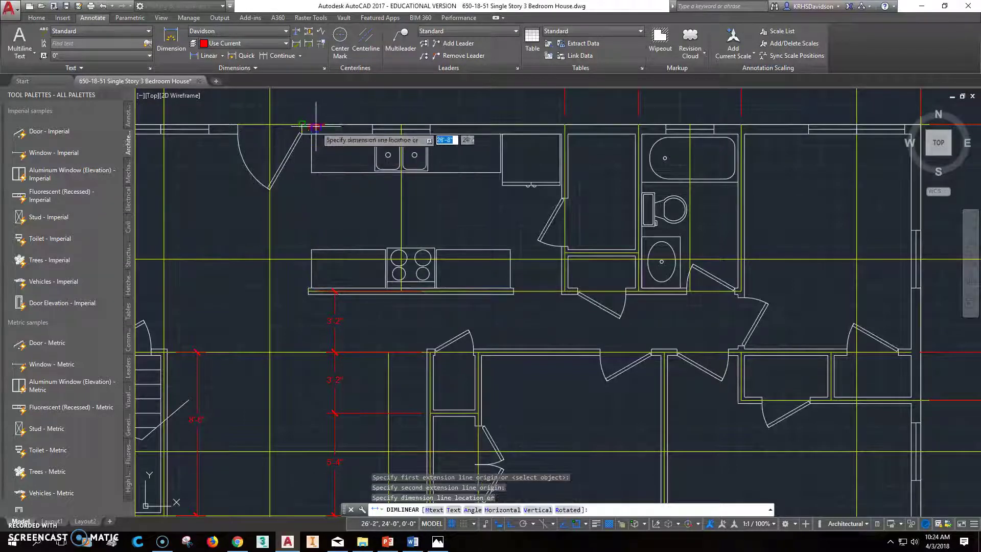
left_click(335, 205)
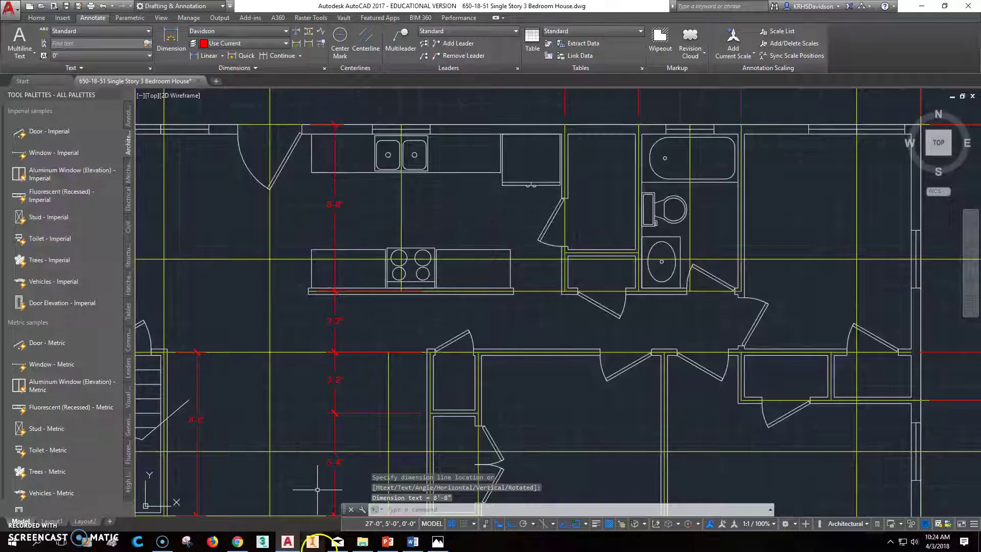
left_click(438, 542)
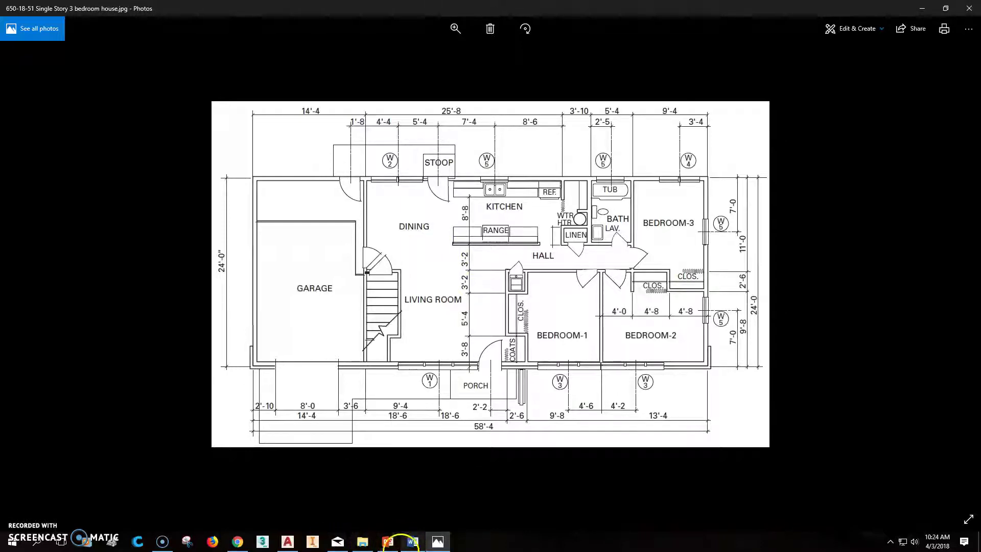
- After checking the reference floor plan in Photos, return to the AutoCAD drawing
left_click(289, 543)
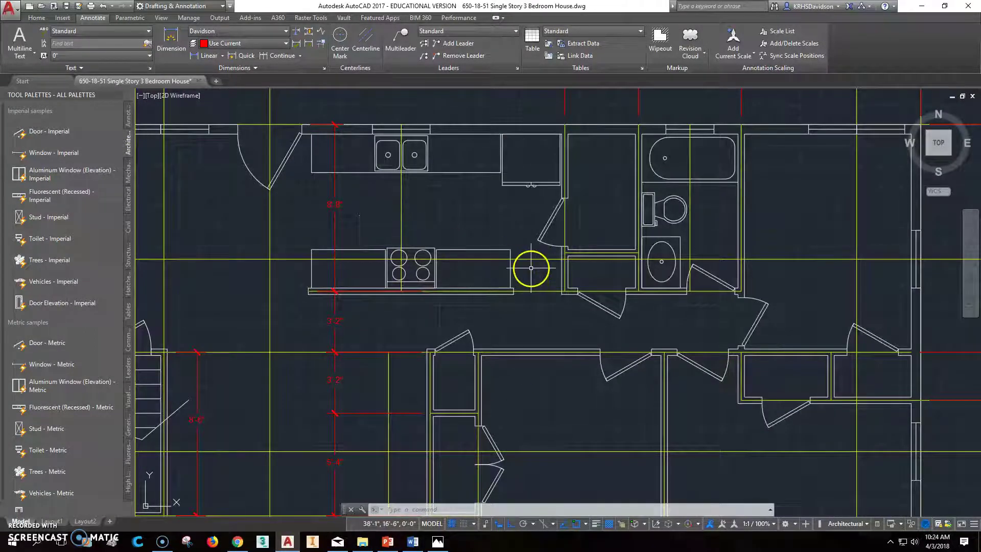
- Add a 4' dimension from the wall intersection in the top dimension row
scroll(664, 294, "down", 2)
middle_click_drag(759, 311, 743, 246)
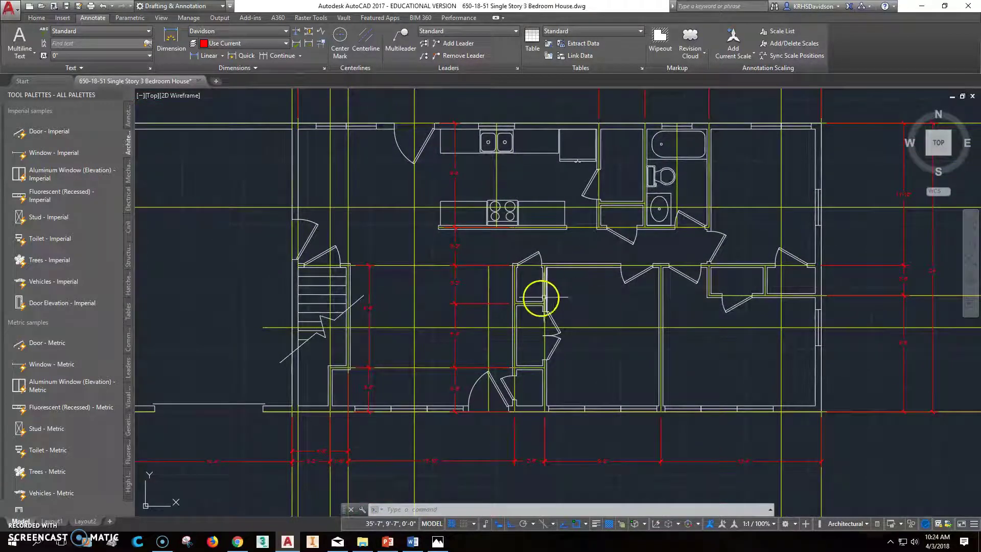
scroll(449, 309, "down", 1)
scroll(498, 301, "up", 3)
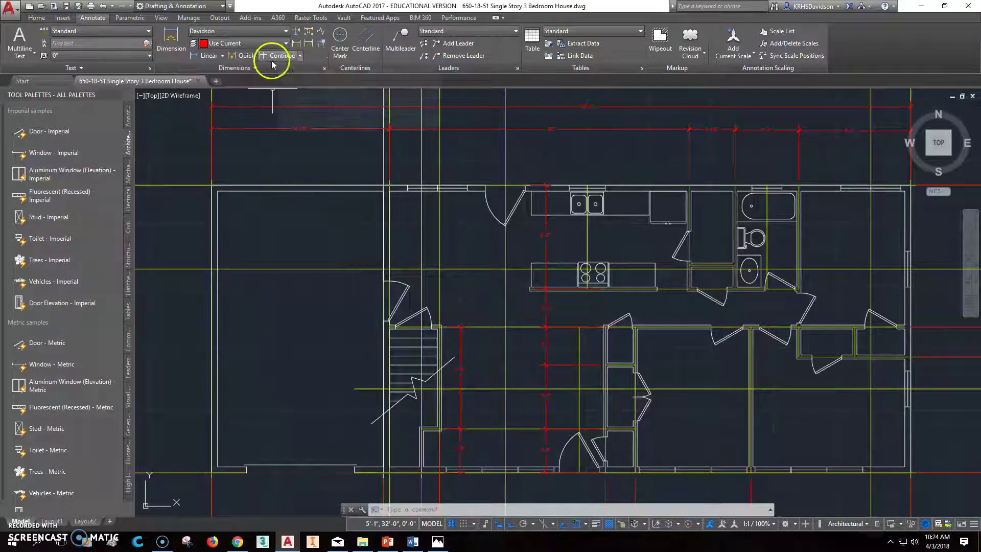
left_click(213, 57)
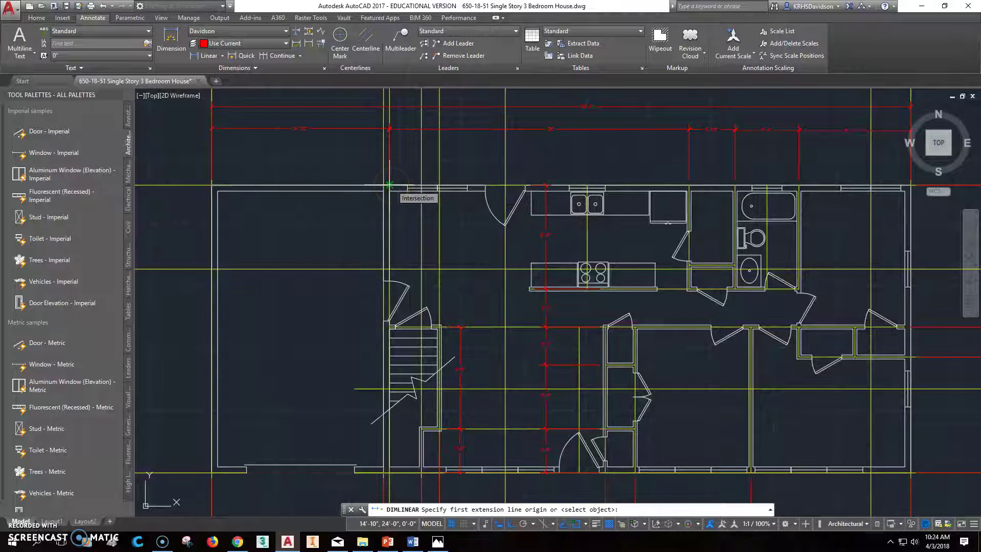
left_click(390, 185)
scroll(438, 188, "up", 2)
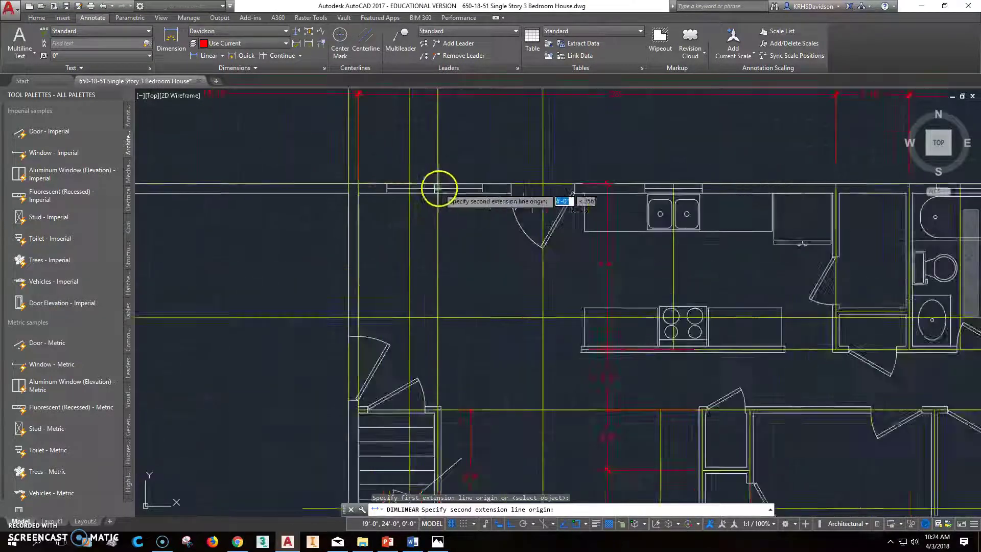
scroll(439, 187, "up", 1)
left_click(429, 182)
scroll(401, 153, "down", 3)
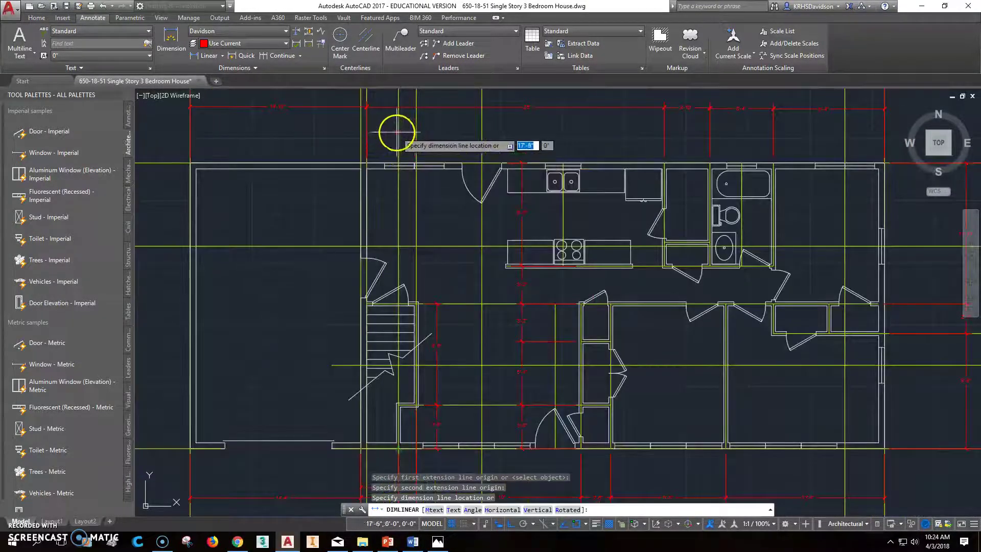
left_click(392, 126)
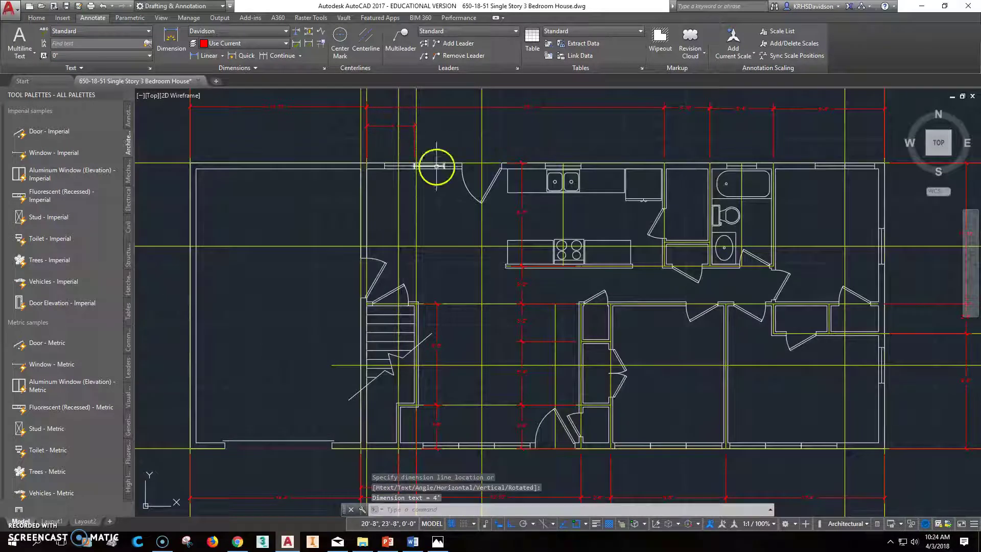
- Dimension the 12'-6" span to the sink centre above the kitchen
left_click(207, 55)
left_click(414, 163)
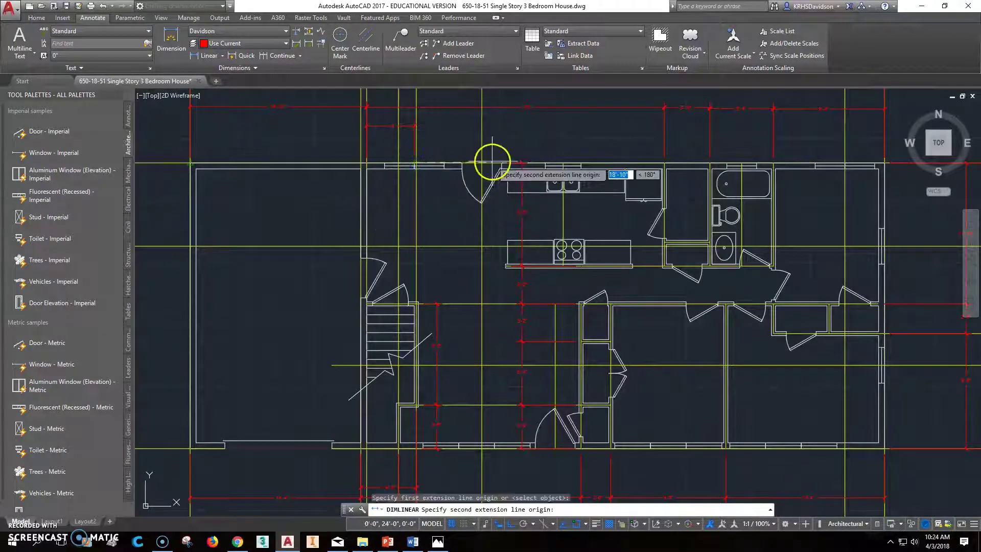
left_click(564, 163)
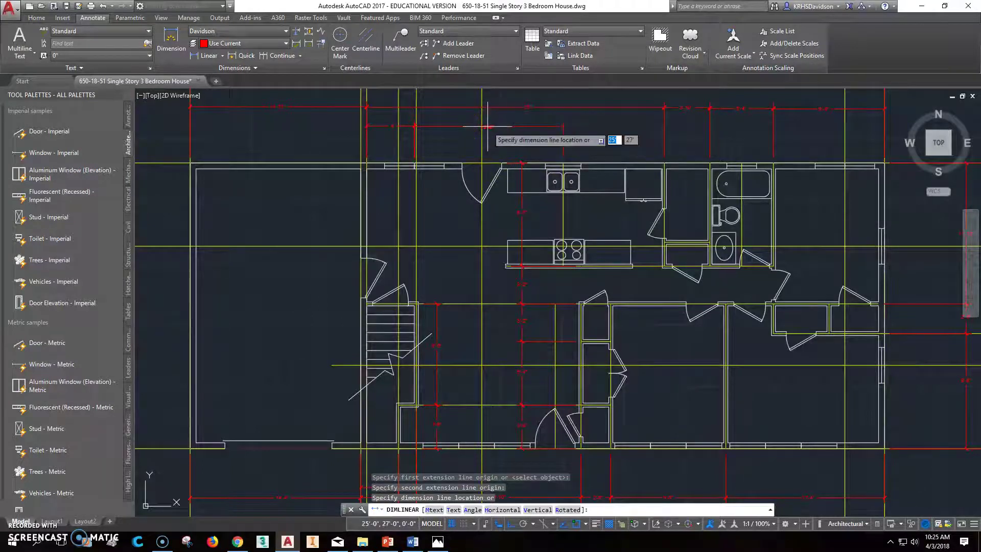
scroll(487, 126, "up", 2)
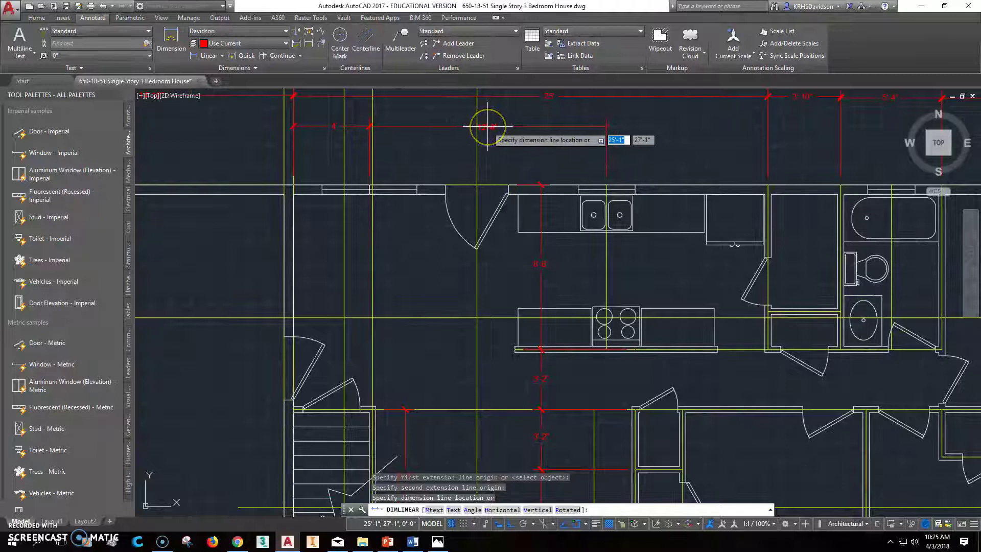
left_click(488, 126)
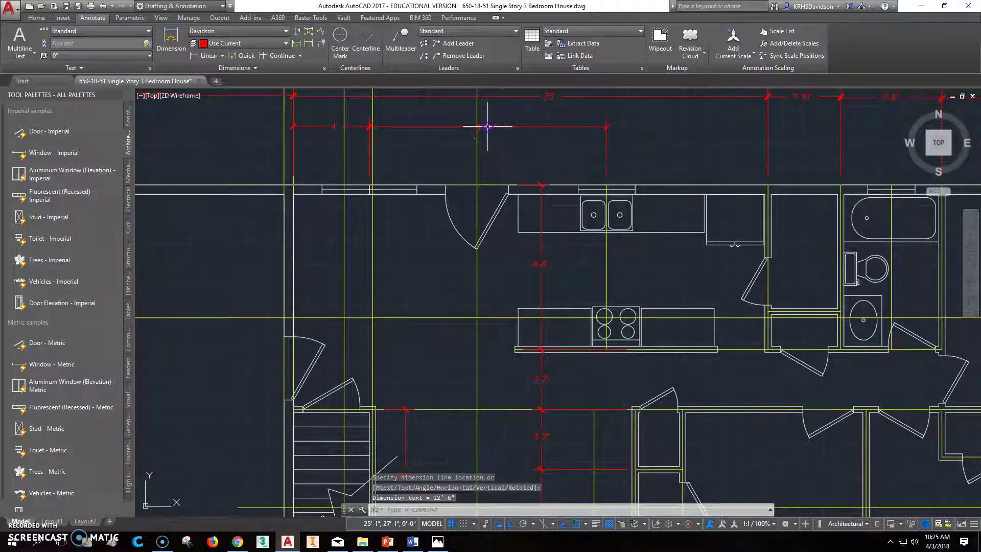
- Abandon a dimension from the sink centre line and add a 2'-8" one above the bath
left_click(217, 58)
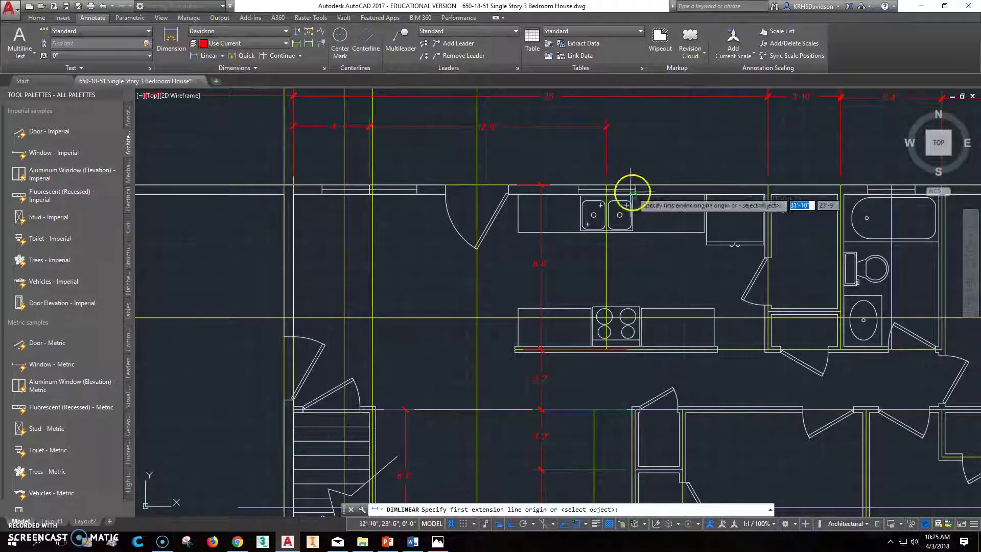
left_click(602, 188)
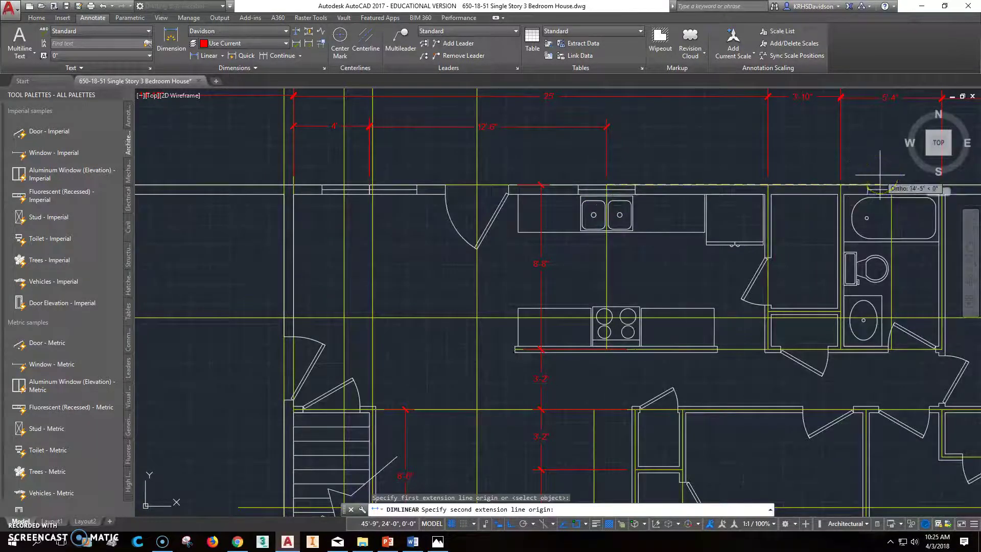
left_click(811, 178)
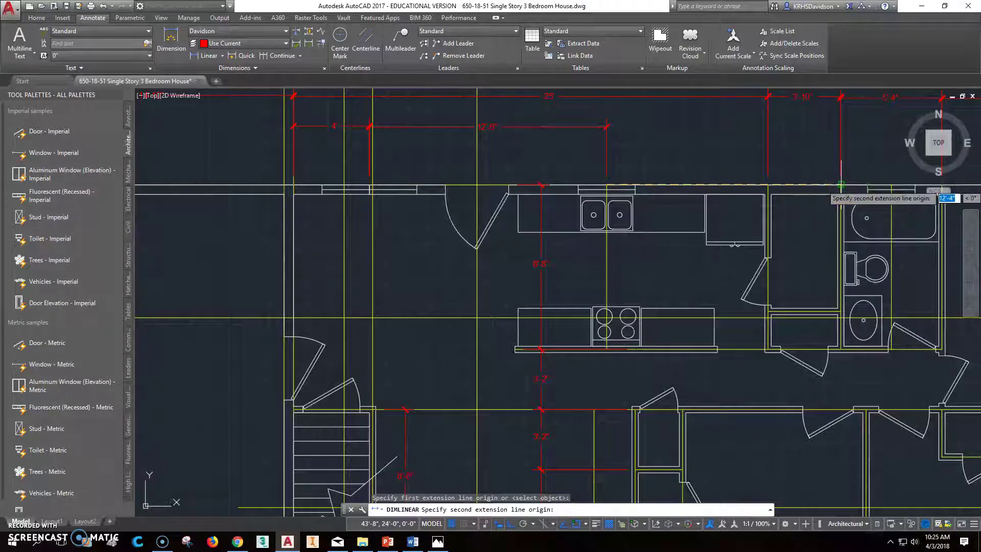
left_click(838, 192)
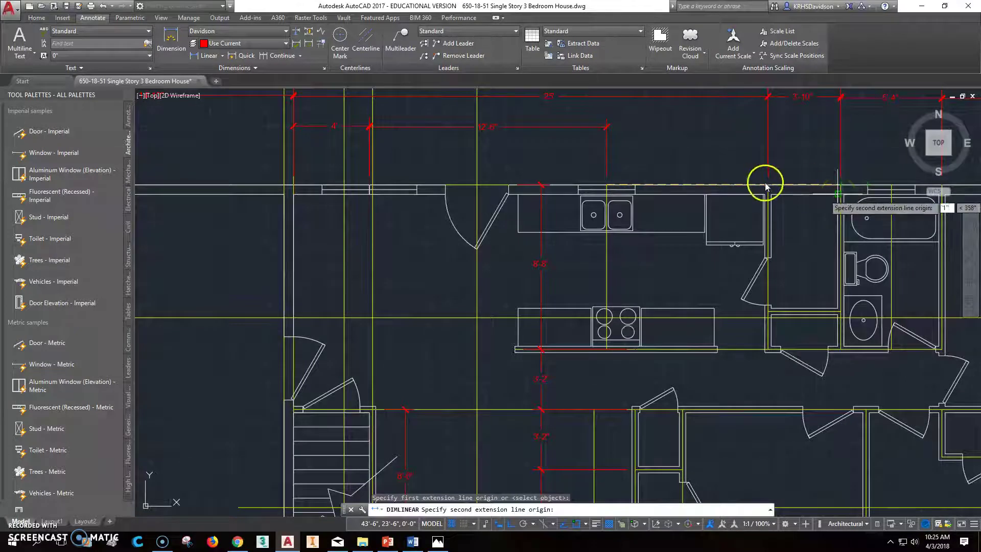
key("Escape")
scroll(676, 210, "down", 3)
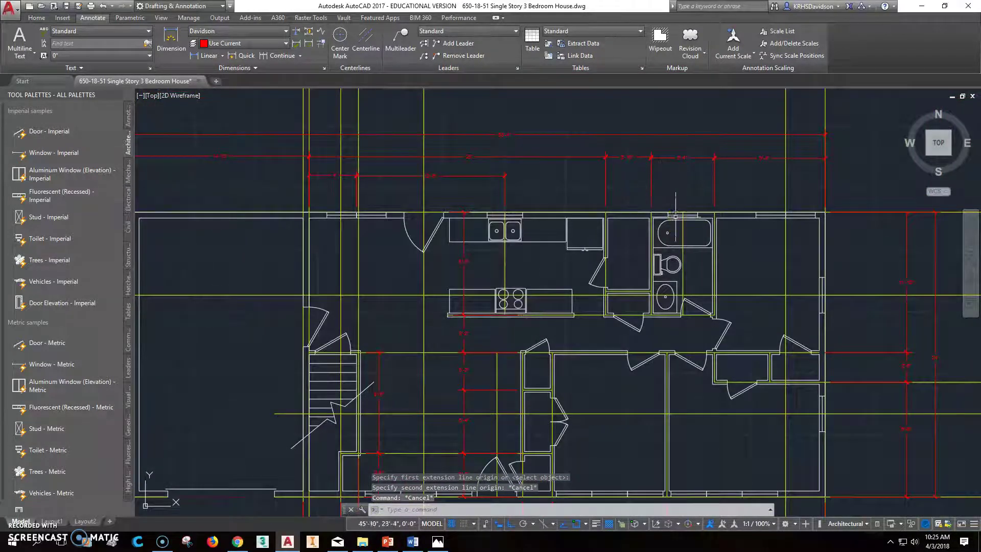
scroll(676, 211, "up", 4)
left_click(214, 57)
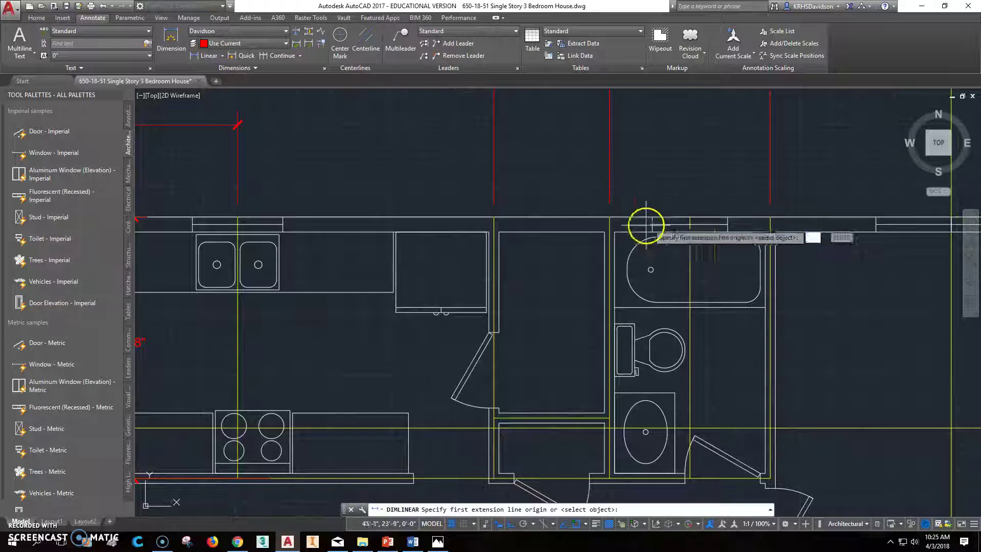
left_click(610, 216)
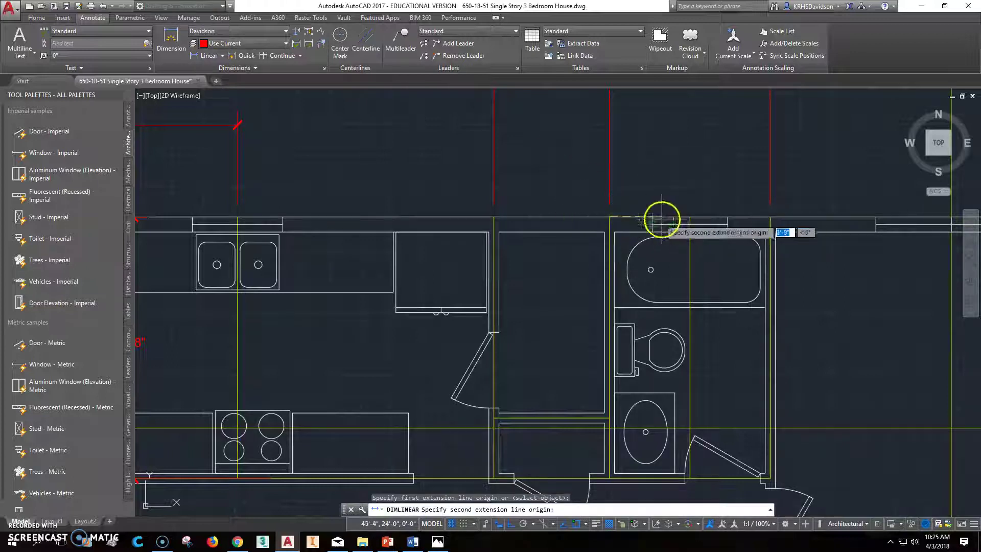
left_click(689, 220)
left_click(652, 124)
- Add a 3'-4" dimension from the far east wall corner above the right-hand room
middle_click_drag(700, 193, 575, 196)
left_click(208, 56)
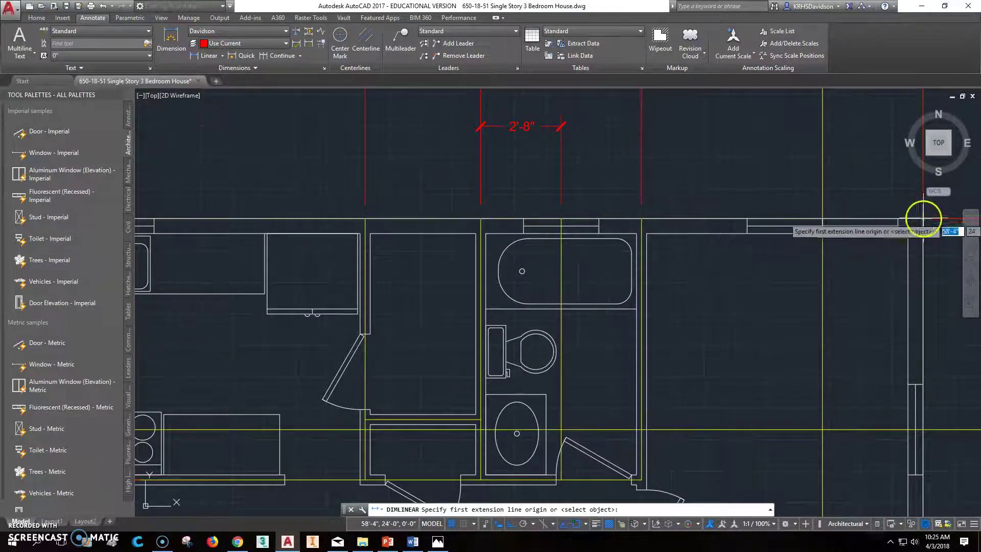
left_click(923, 219)
left_click(824, 219)
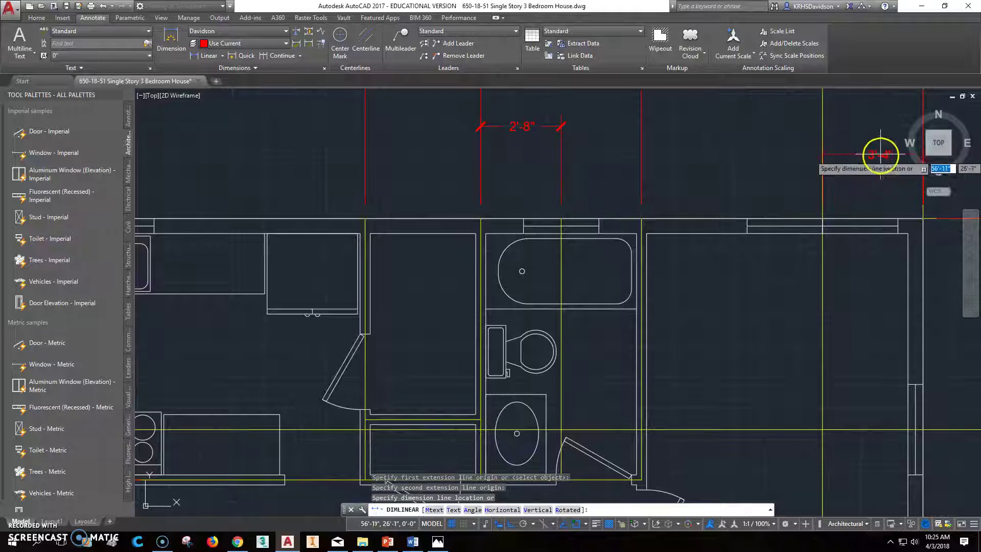
left_click(875, 127)
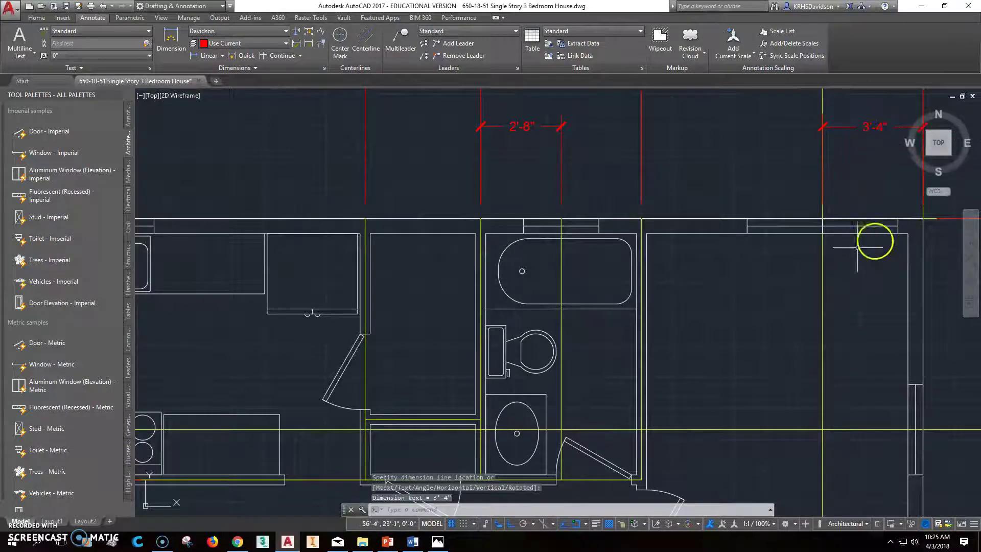
scroll(840, 240, "down", 5)
- Dimension the upper and lower right-side wall spans, each 7', placed outside the plan
middle_click_drag(838, 237, 595, 204)
left_click(202, 56)
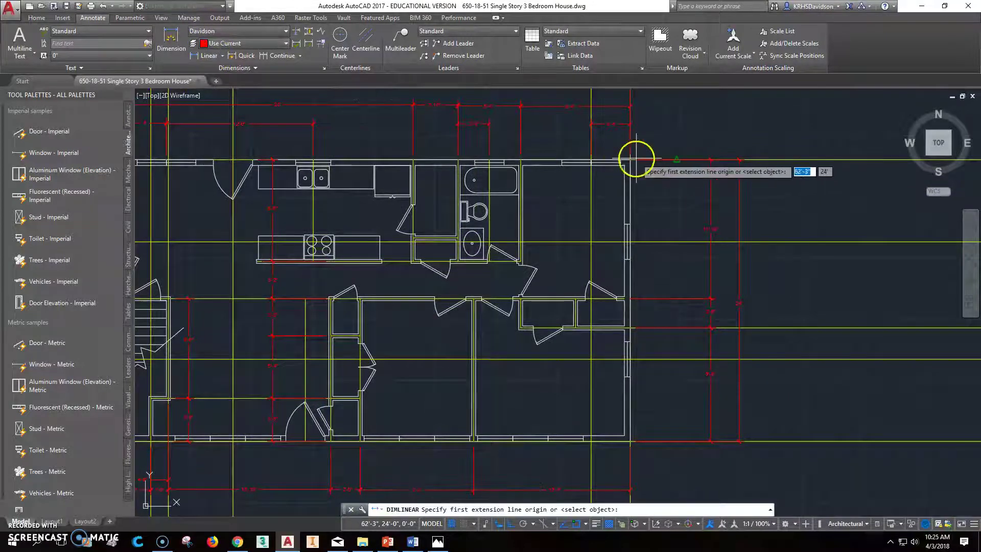
left_click(631, 160)
left_click(632, 243)
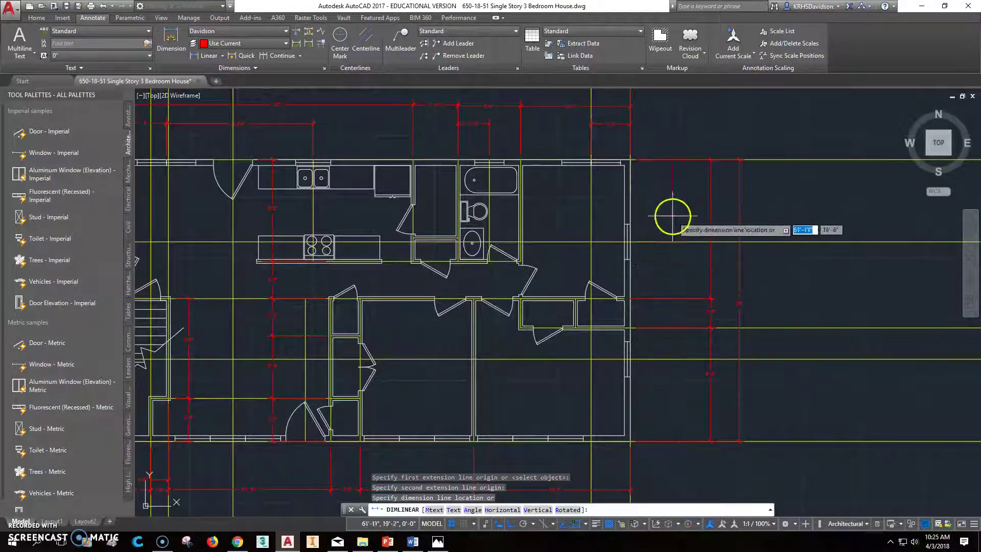
left_click(685, 204)
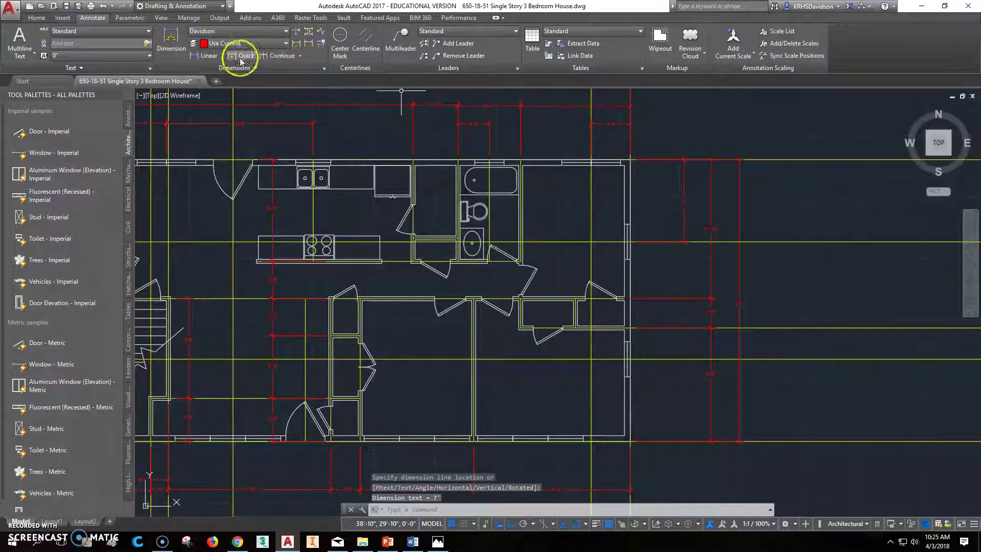
left_click(208, 55)
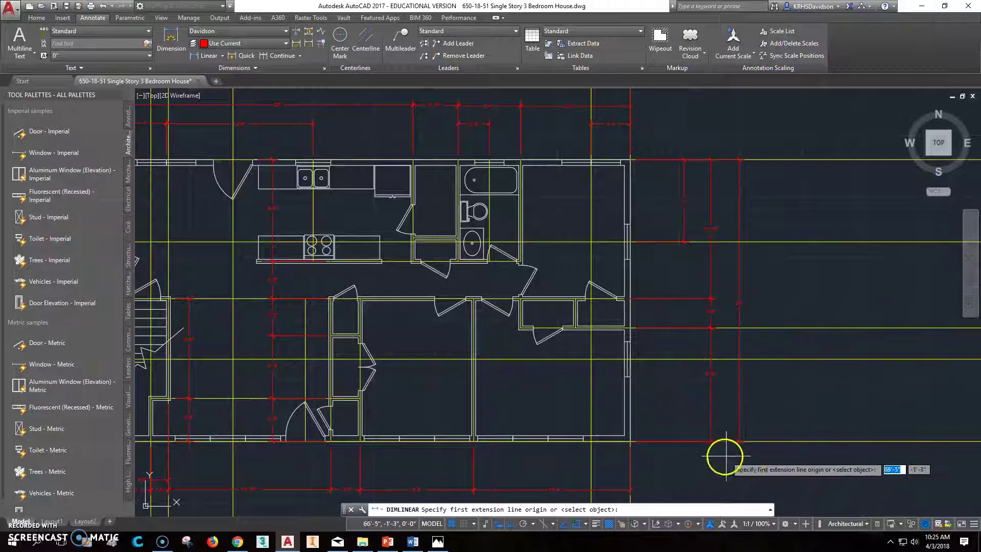
left_click(630, 435)
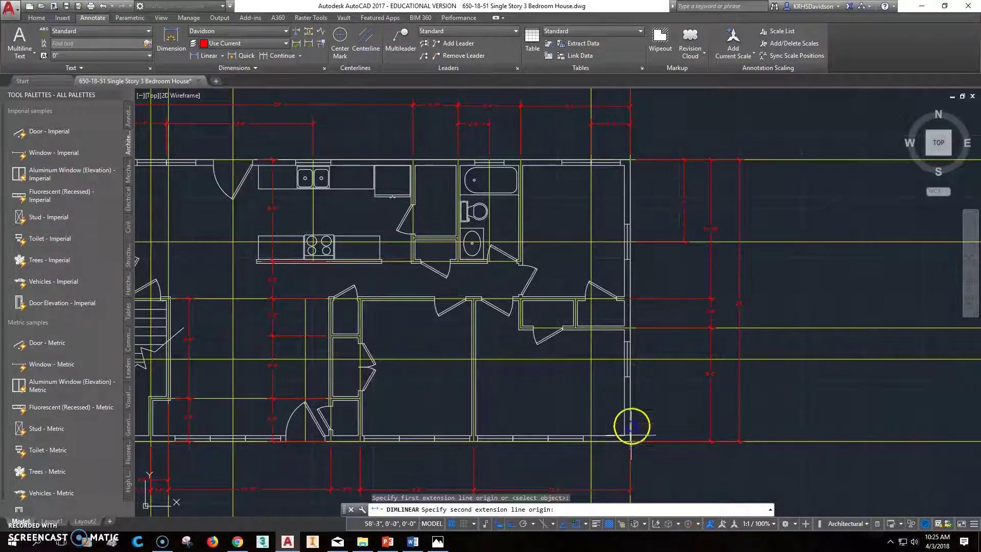
left_click(631, 360)
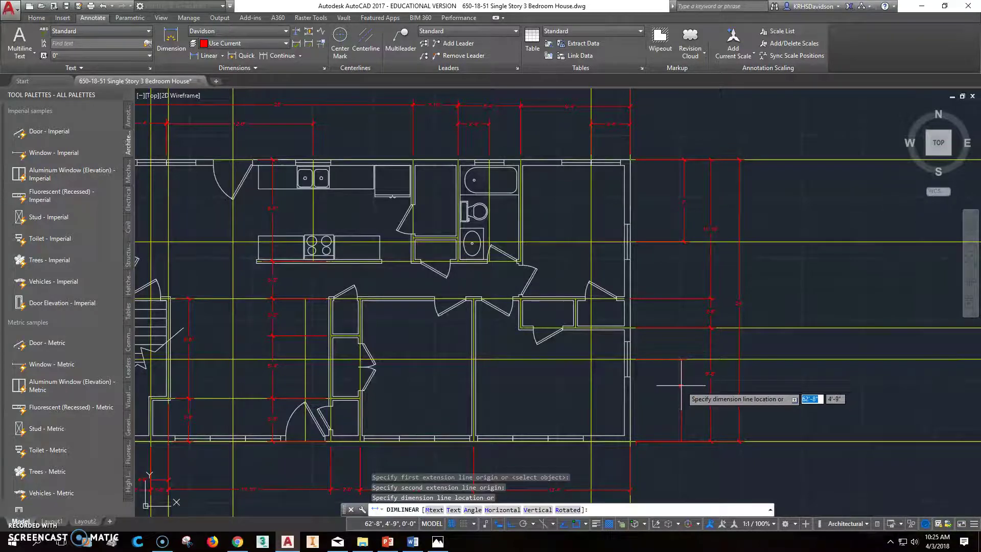
left_click(689, 398)
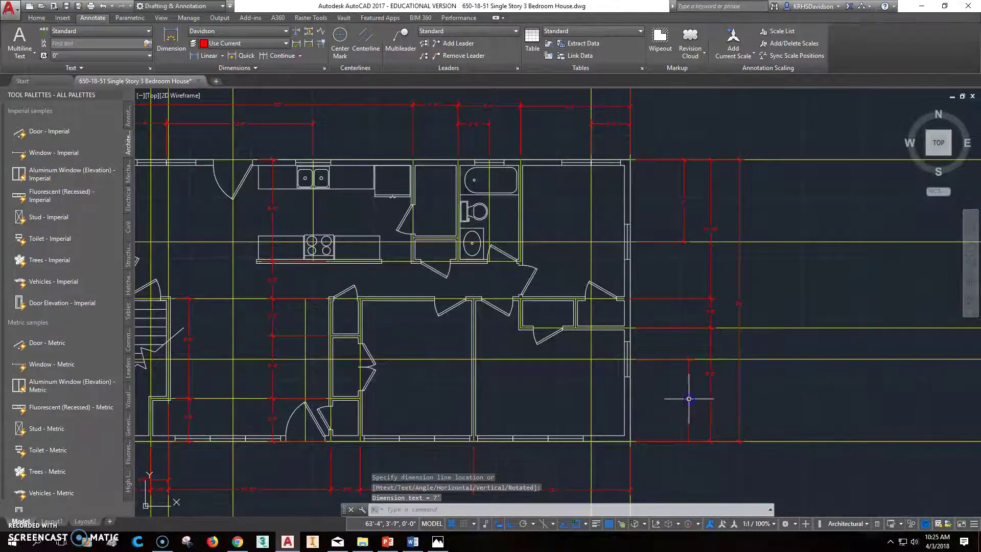
- Add two adjacent 4'-10" dimensions below the bottom wall
middle_click_drag(689, 398, 709, 291)
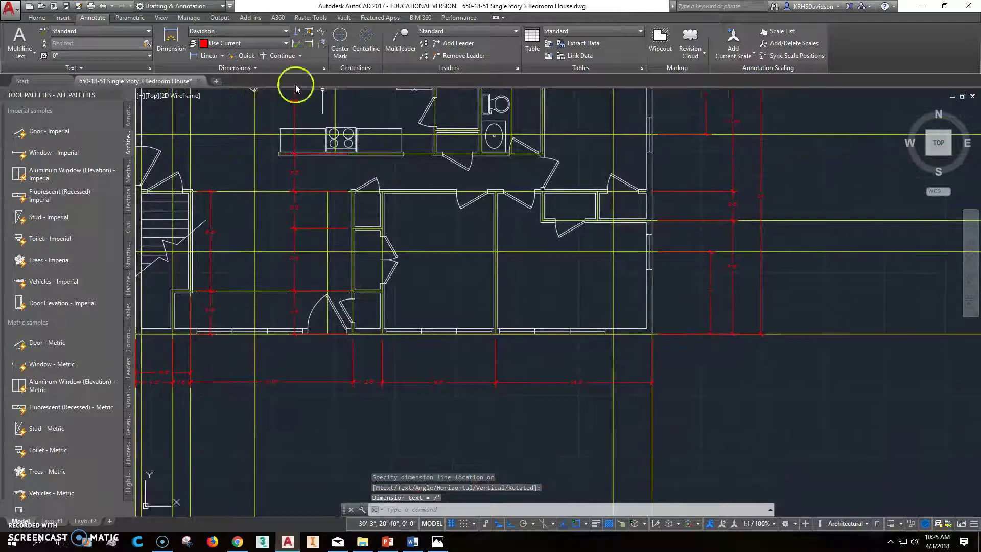
left_click(205, 56)
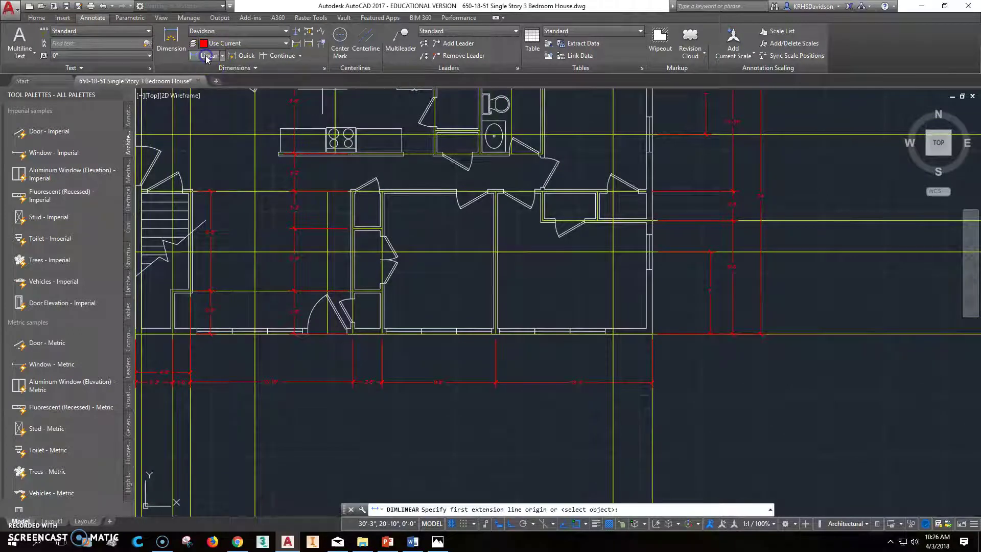
left_click(498, 333)
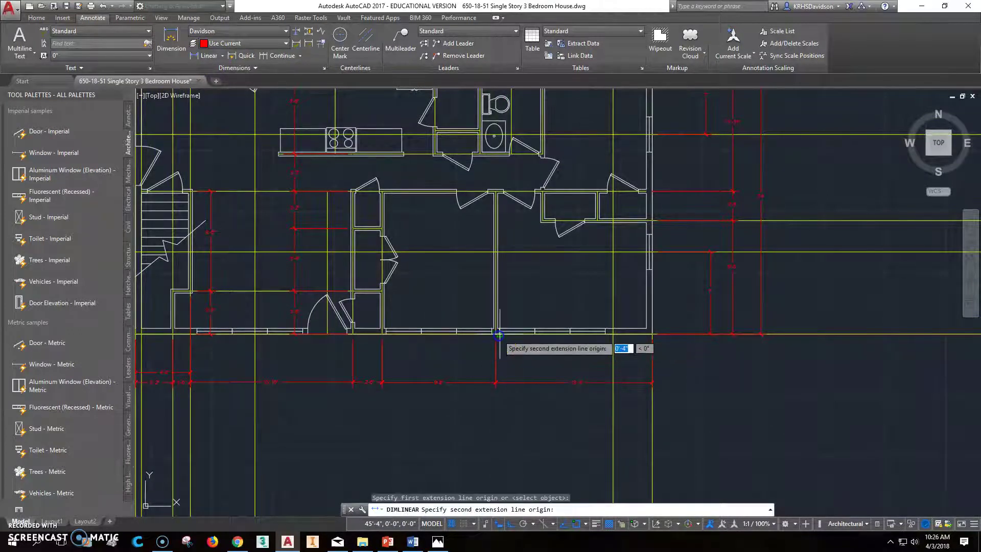
left_click(552, 333)
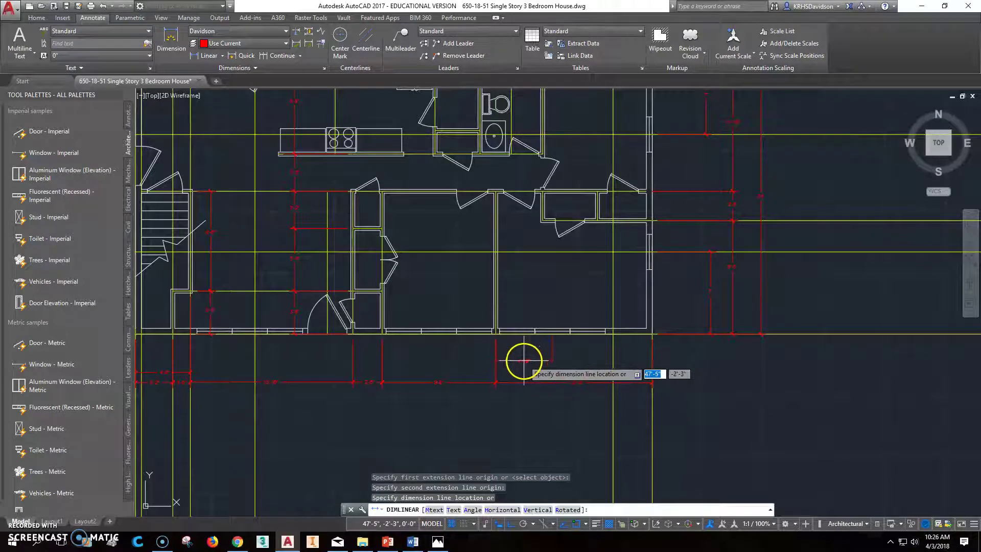
left_click(524, 370)
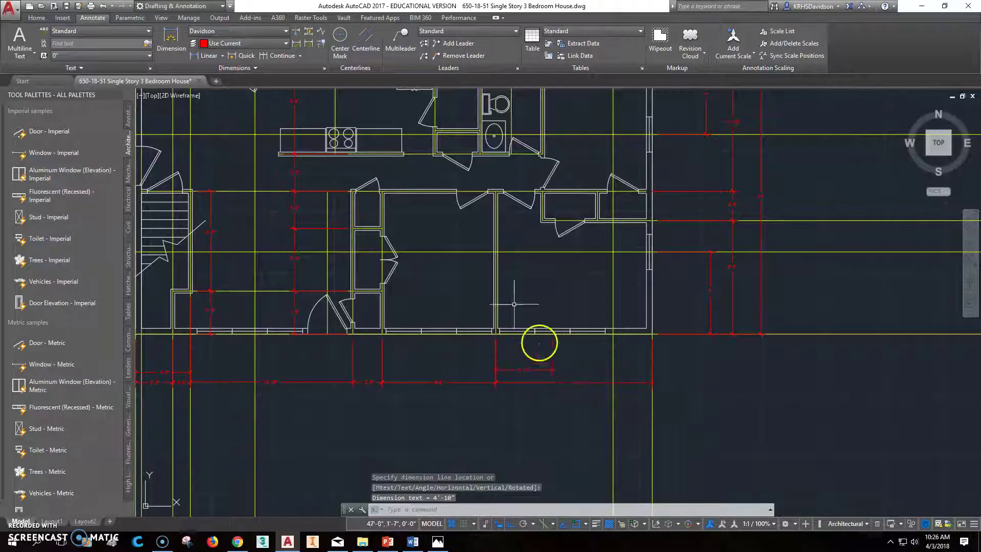
left_click(207, 62)
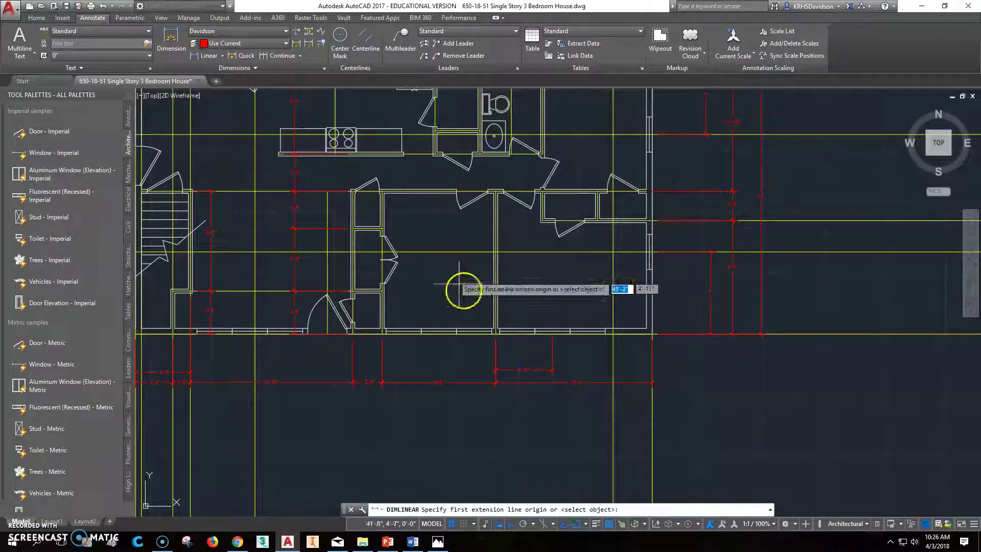
left_click(495, 334)
left_click(439, 332)
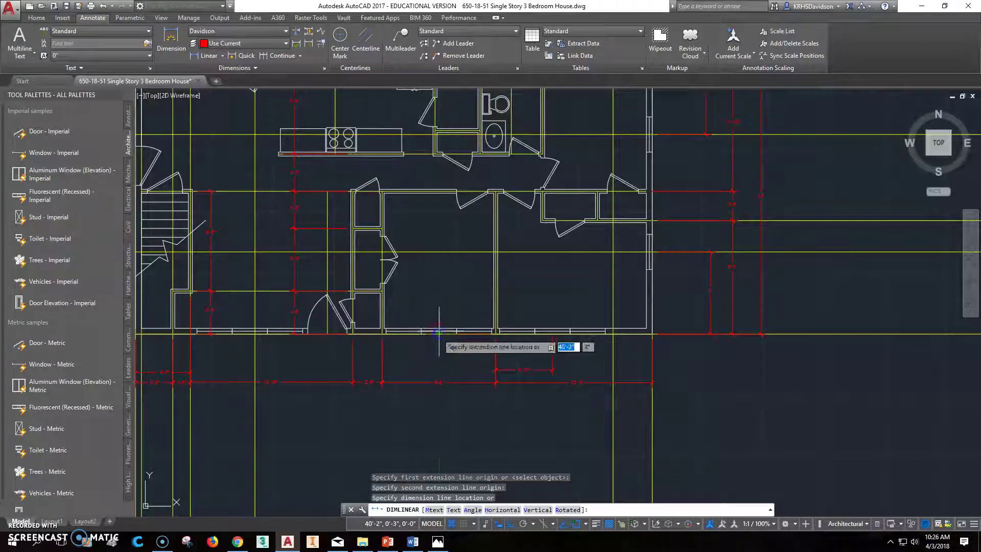
left_click(467, 370)
- Add a 6'-7" dimension near the stairs beside the 4'-8" one
middle_click_drag(479, 386, 540, 335)
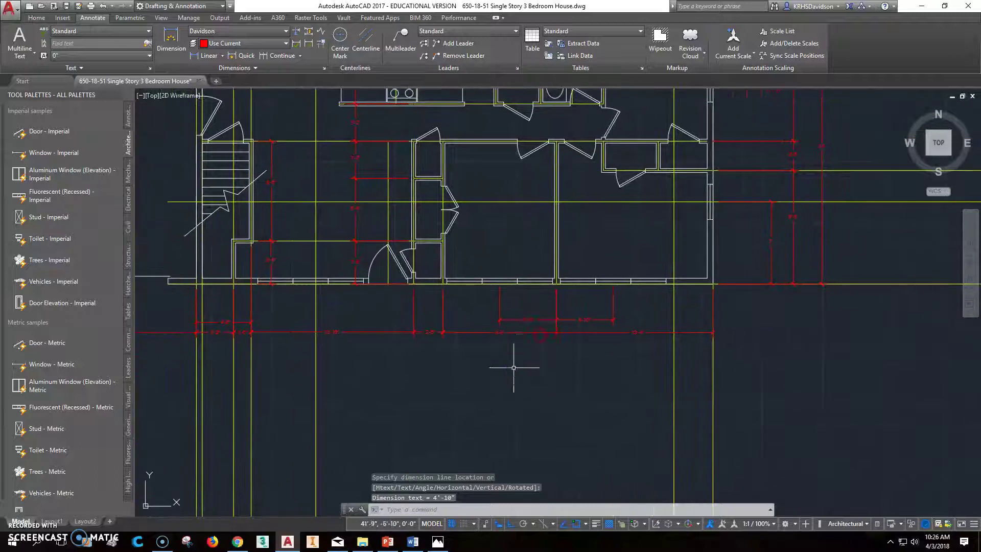
middle_click_drag(519, 382, 596, 346)
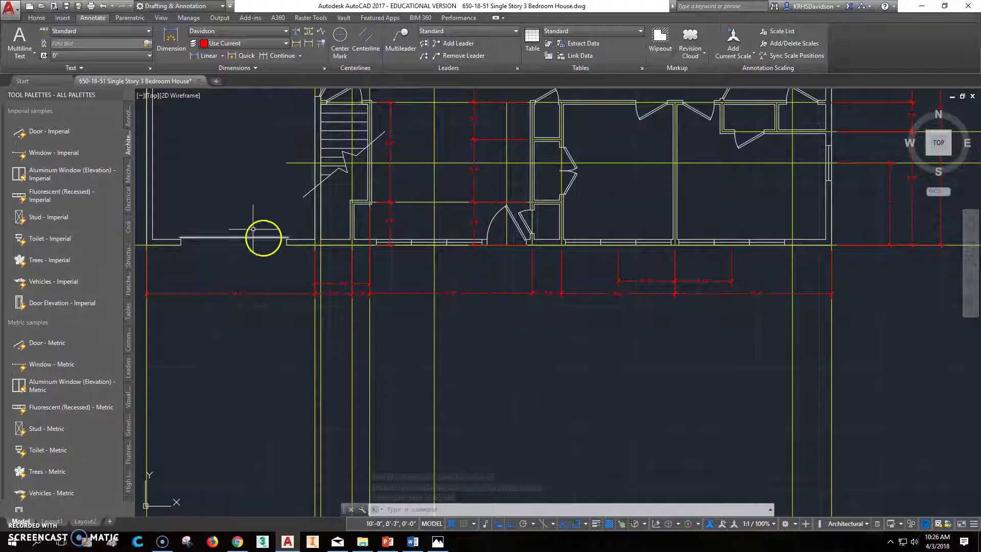
left_click(202, 60)
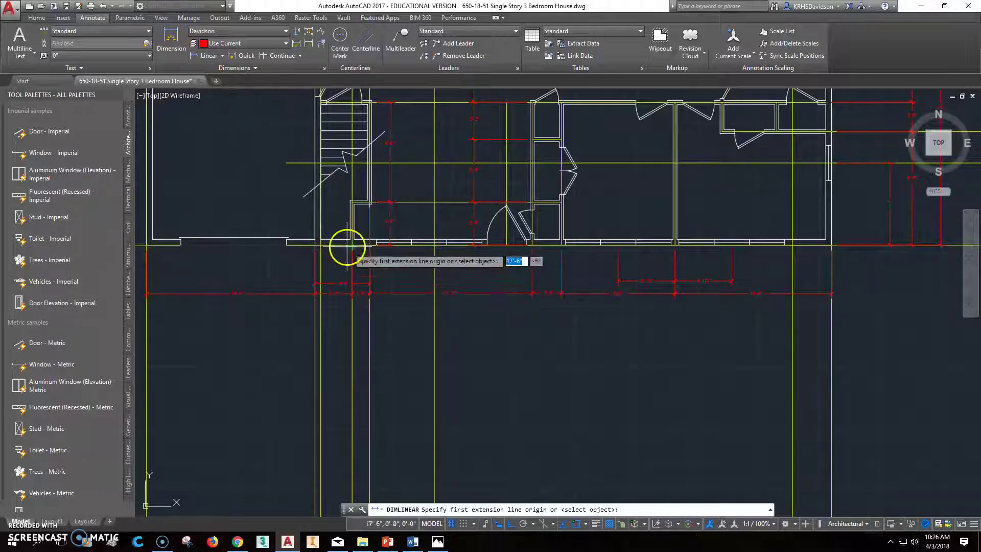
scroll(366, 261, "up", 6)
left_click(309, 191)
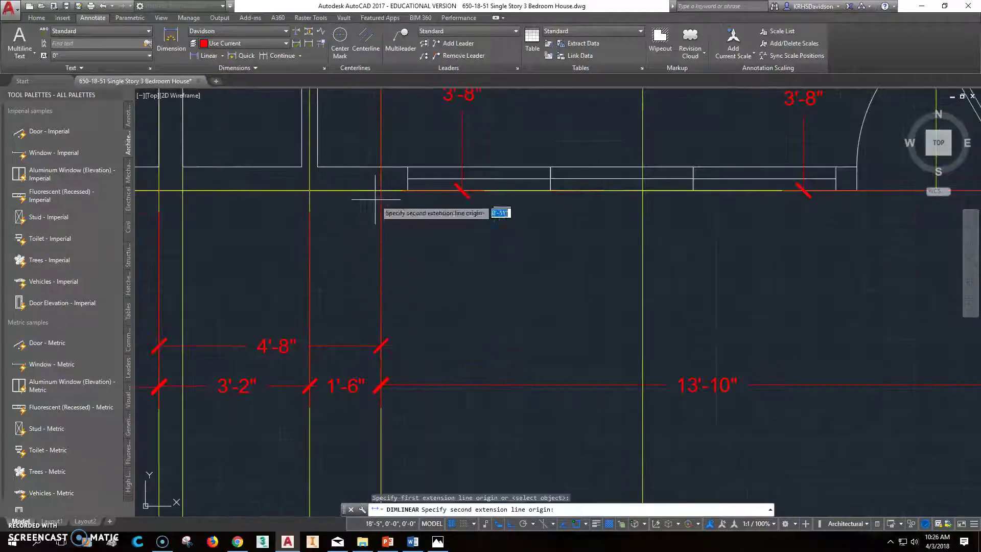
left_click(622, 179)
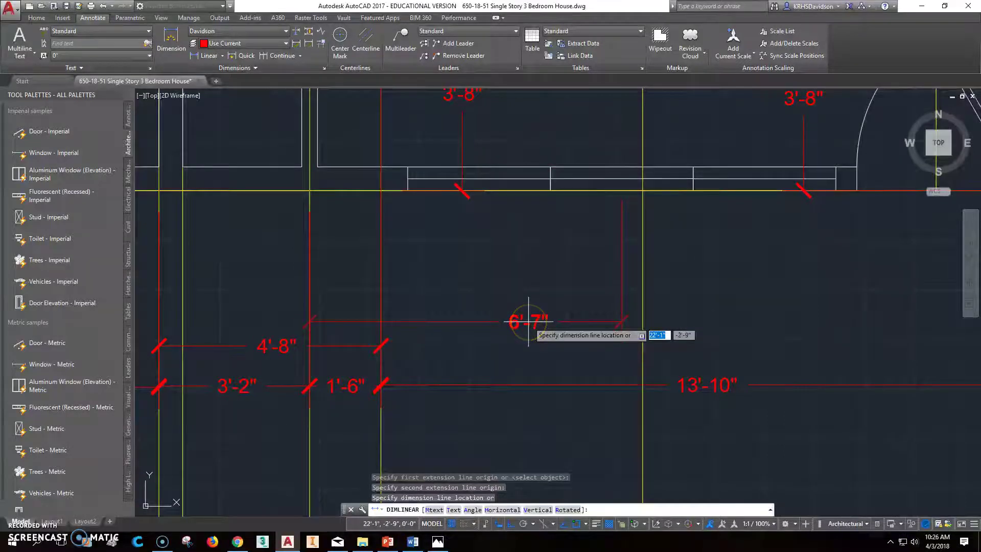
mouse_move(528, 322)
left_mouse_down()
mouse_move(536, 358)
mouse_move(547, 326)
left_mouse_up()
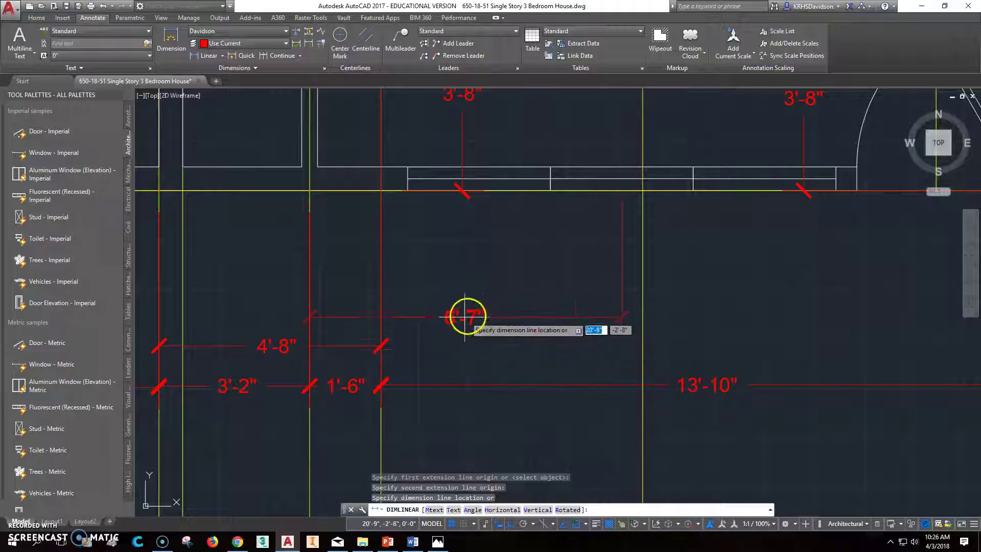
left_click(455, 319)
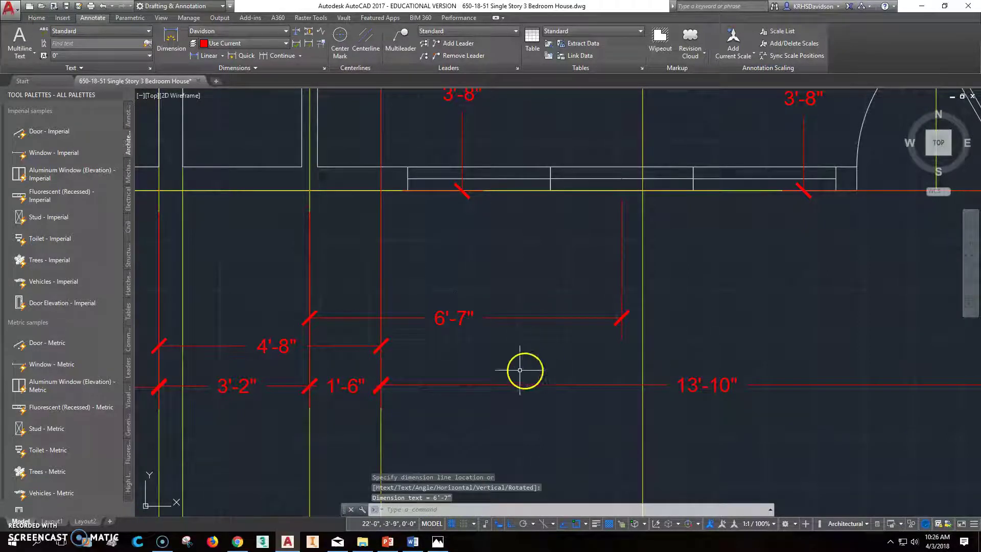
scroll(558, 351, "down", 2)
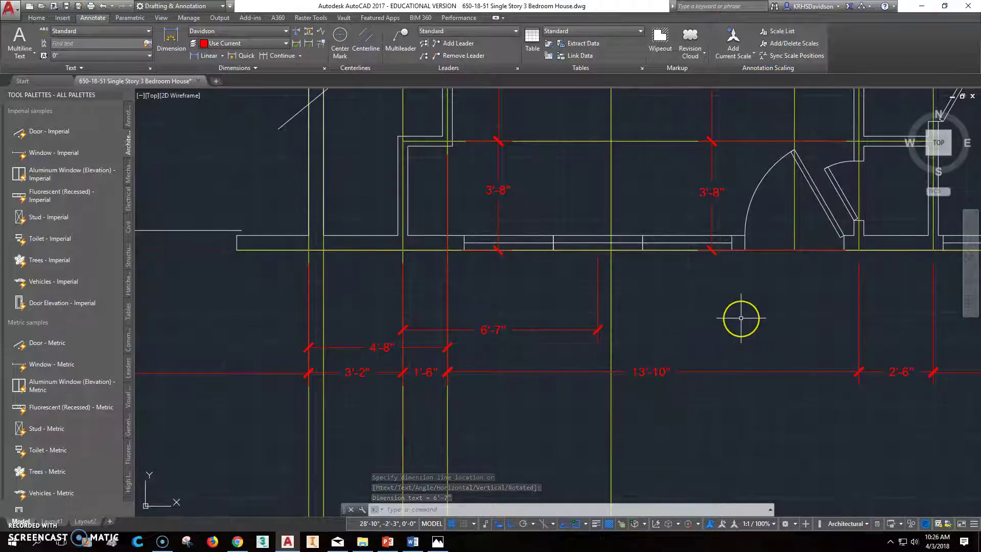
scroll(742, 318, "down", 2)
middle_click_drag(745, 322, 665, 327)
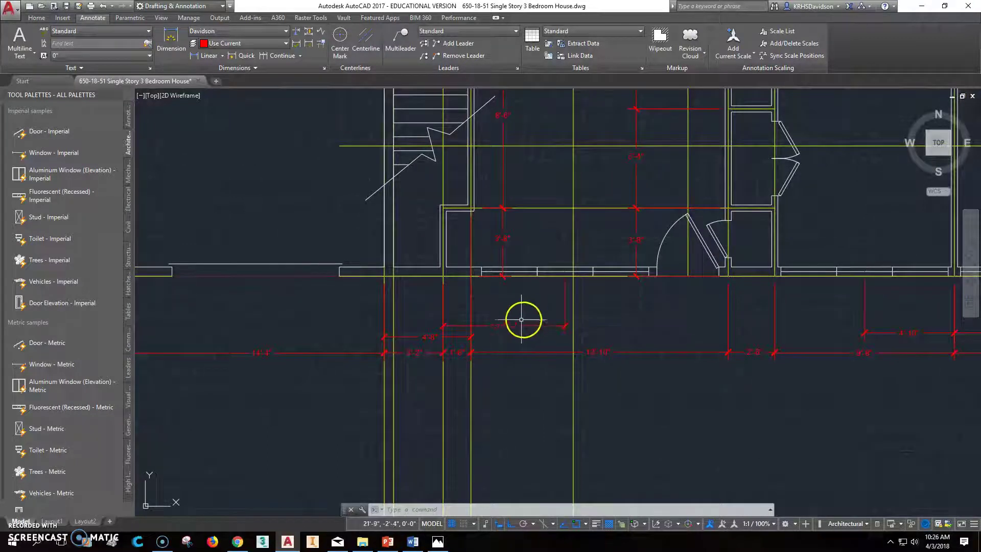
- Delete the 6'-7" bottom-wall dimension
left_click(504, 329)
key("Escape")
left_click(503, 326)
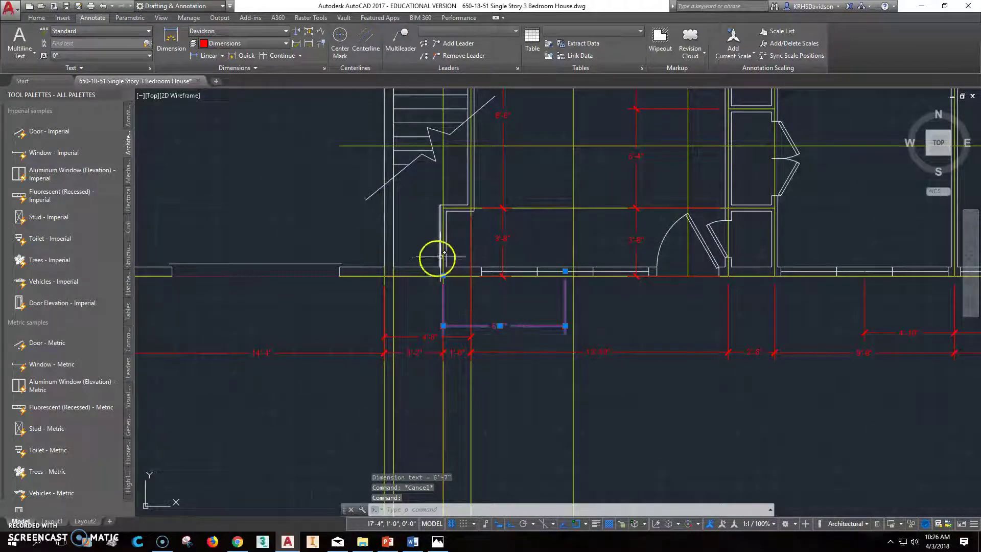
key("Delete")
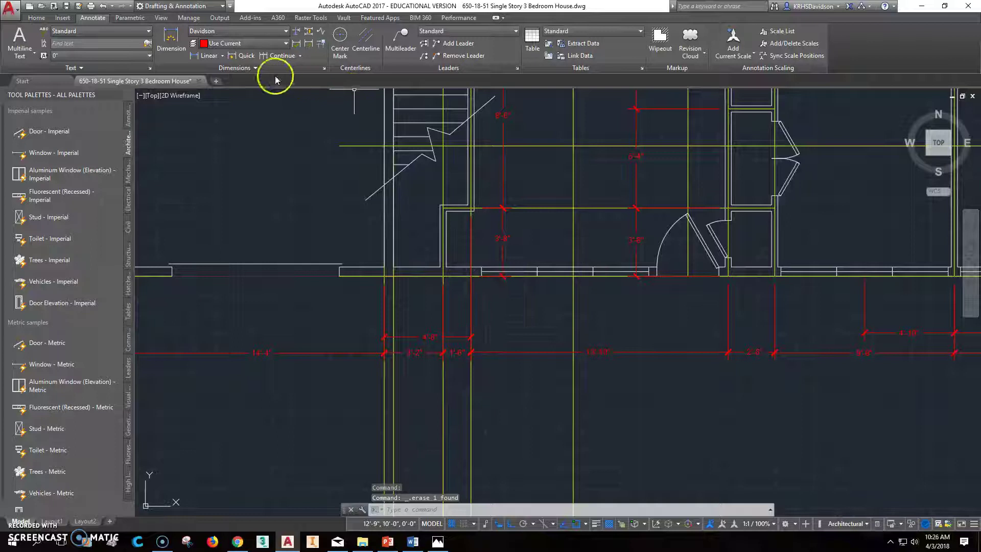
- Dimension 8'-9" from the door jamb to the wall on the left
left_click(202, 55)
left_click(728, 274)
left_click(566, 275)
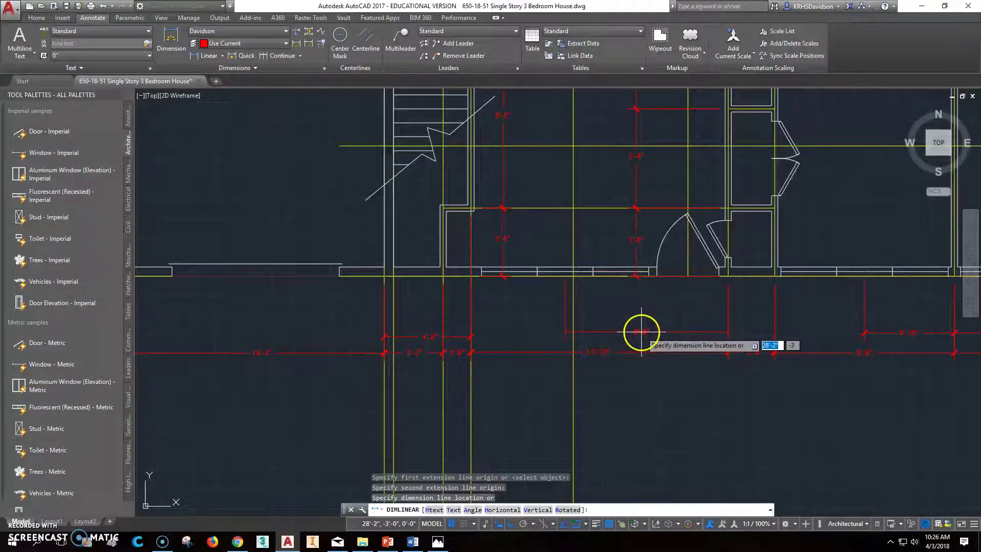
left_click(642, 334)
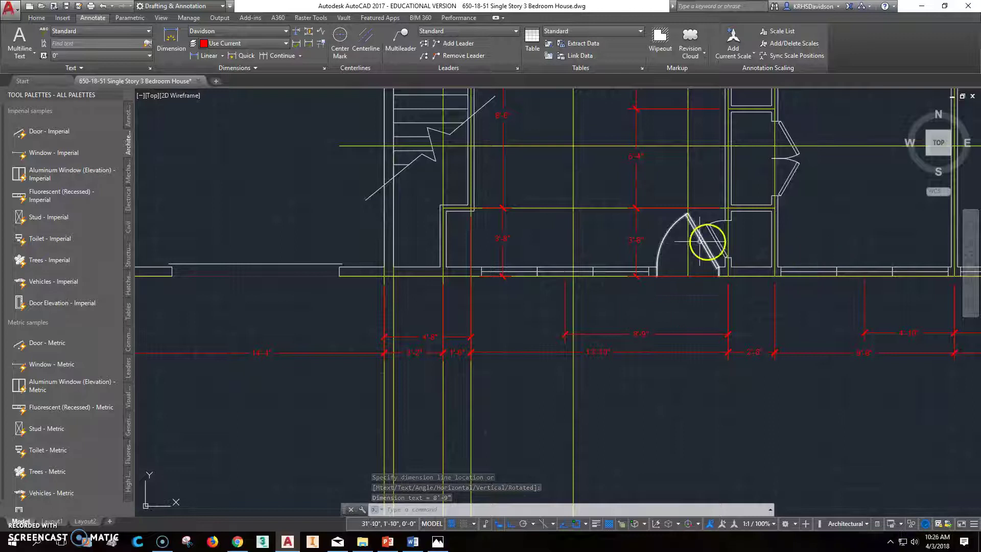
mouse_move(685, 243)
middle_mouse_down()
mouse_move(650, 296)
mouse_move(634, 301)
middle_mouse_up()
scroll(700, 283, "down", 3)
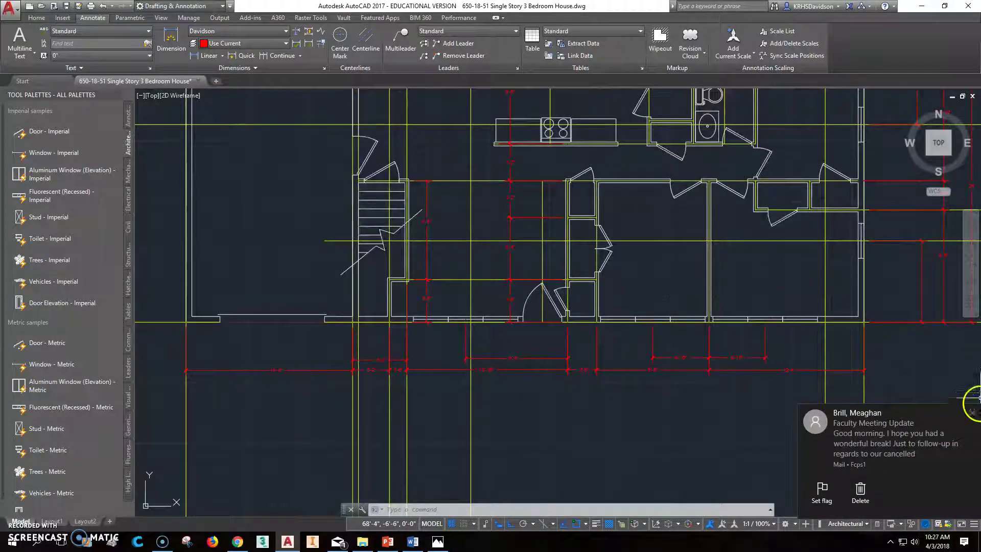
- Dimension the top wall span with a 9'-8" linear dimension
left_click(972, 414)
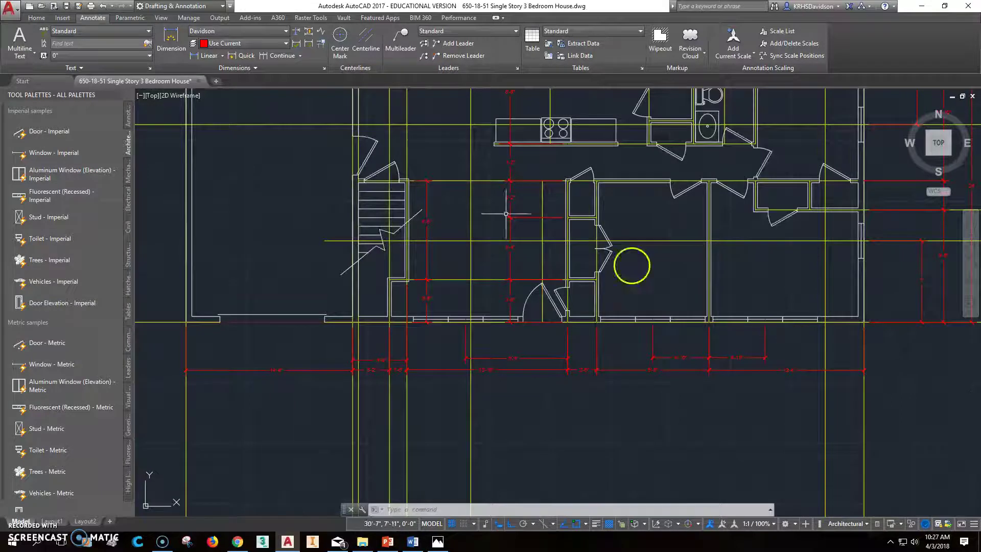
left_click(210, 56)
middle_click_drag(425, 279, 405, 435)
left_click(341, 197)
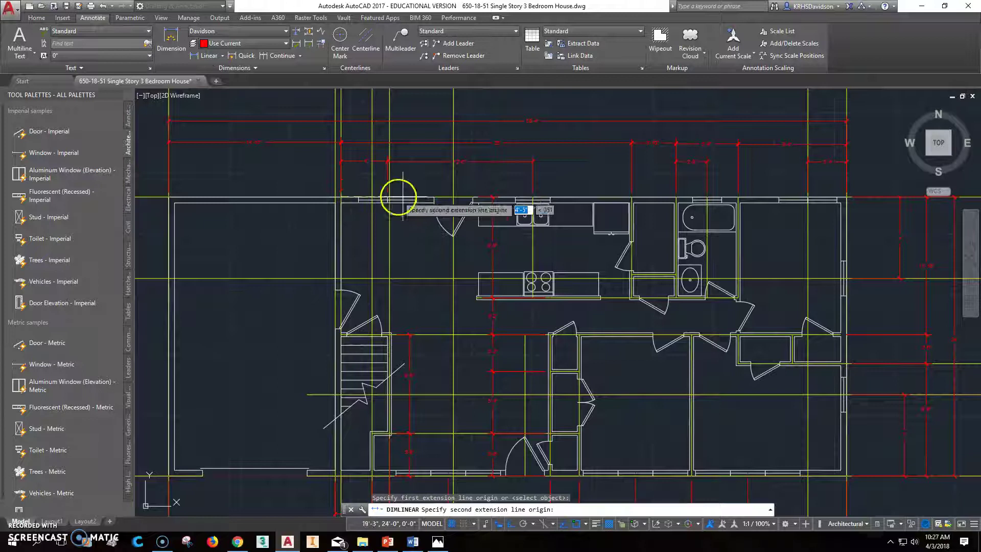
left_click(453, 197)
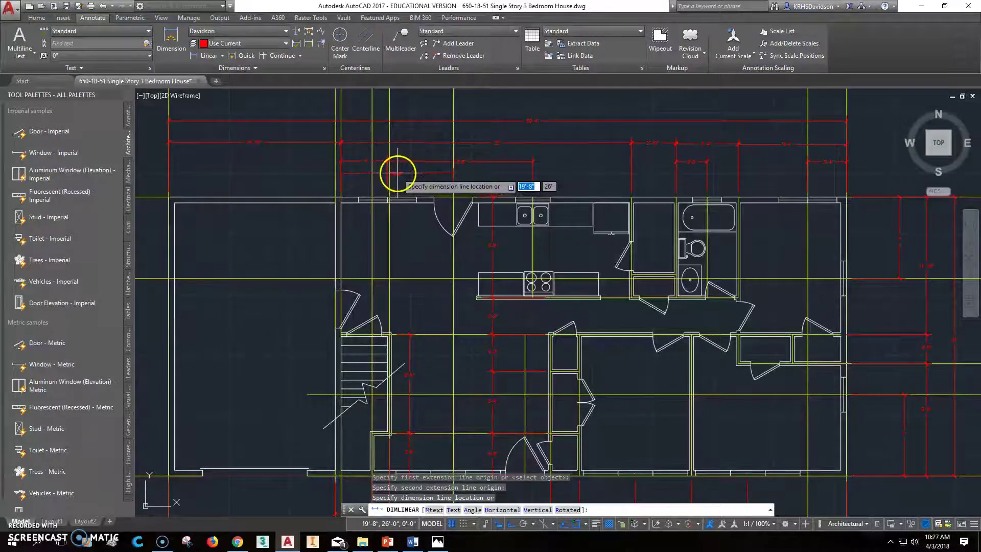
left_click(399, 174)
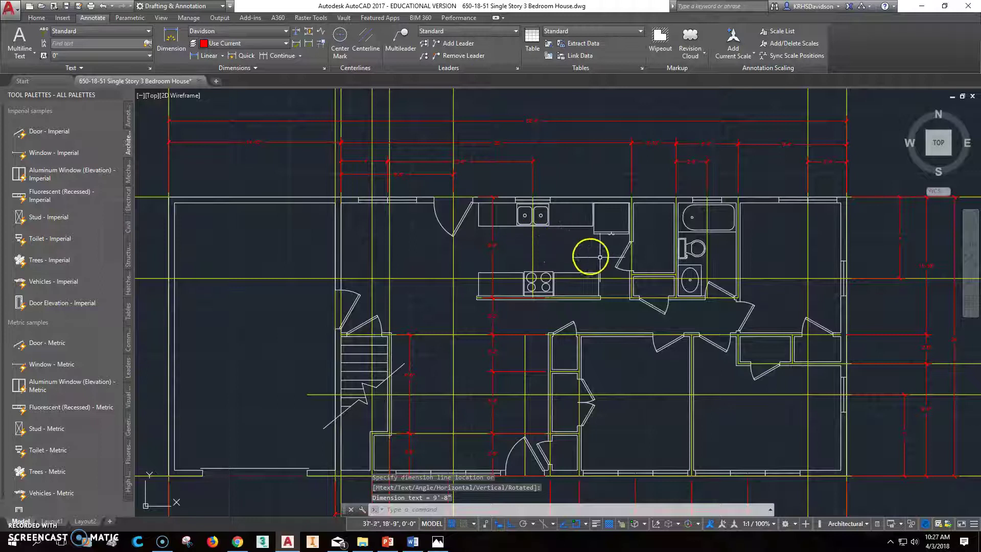
- Add a 2'-2" linear dimension below the front wall corner
left_click(213, 56)
mouse_move(486, 434)
middle_mouse_down()
mouse_move(482, 358)
mouse_move(504, 328)
middle_mouse_up()
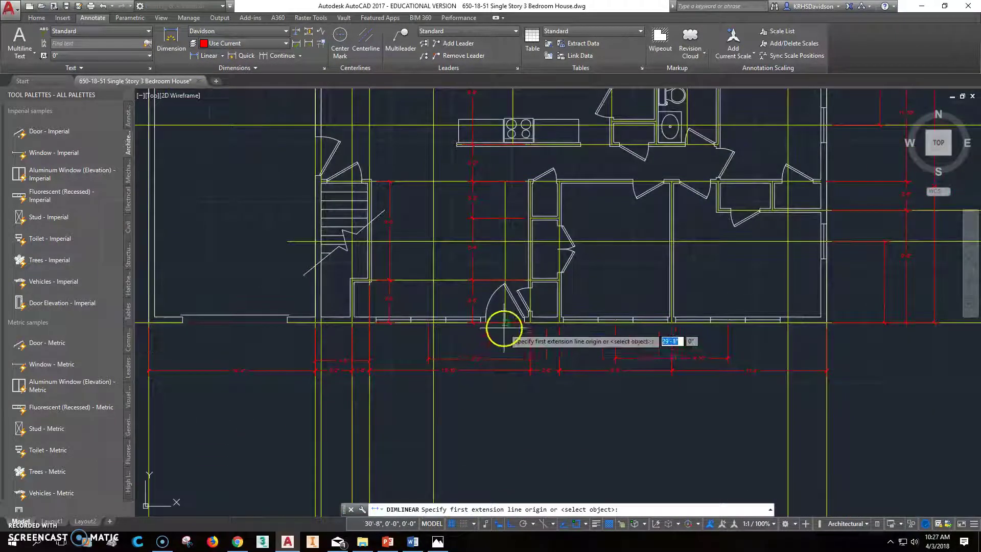
left_click(531, 322)
left_click(514, 322)
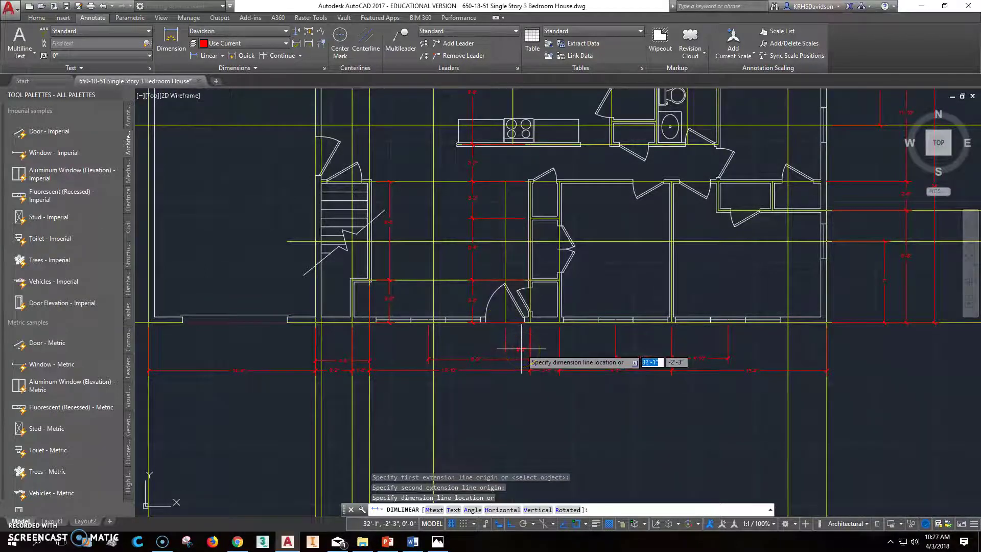
left_click(520, 349)
middle_click_drag(496, 384, 567, 401)
left_click(295, 412)
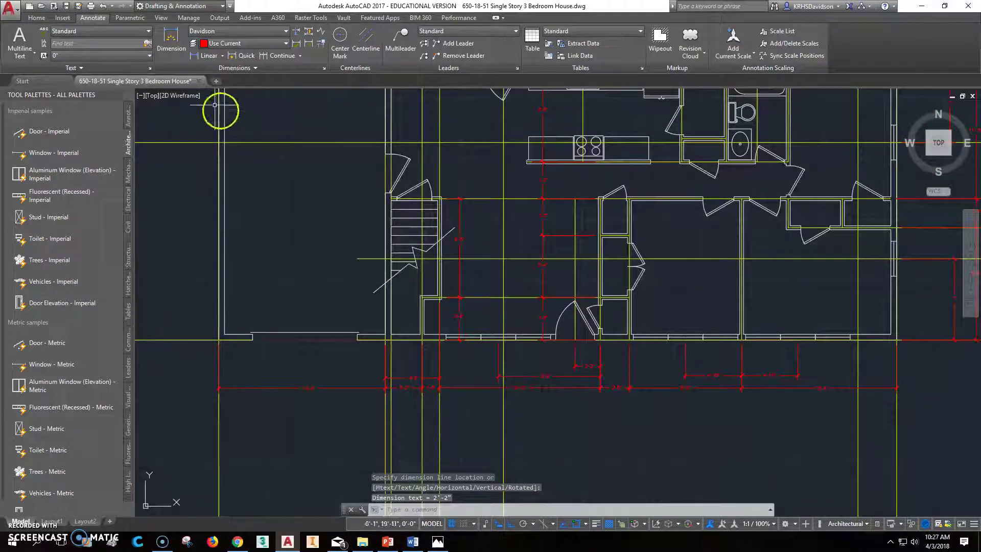
- Dimension two front-wall segments at 2'-11" each
left_click(202, 55)
middle_click_drag(217, 334, 268, 319)
left_click(270, 323)
left_click(303, 323)
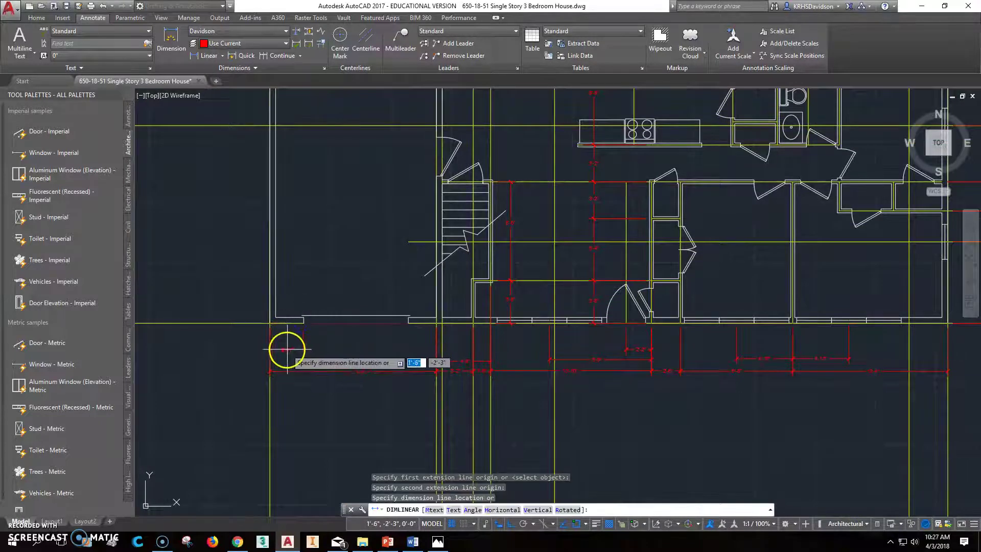
left_click(288, 349)
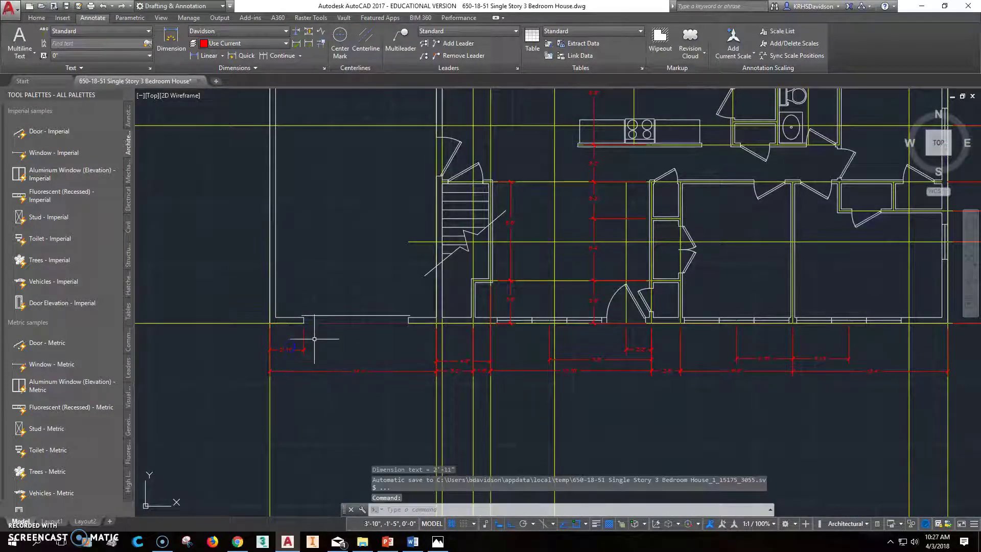
left_click(205, 56)
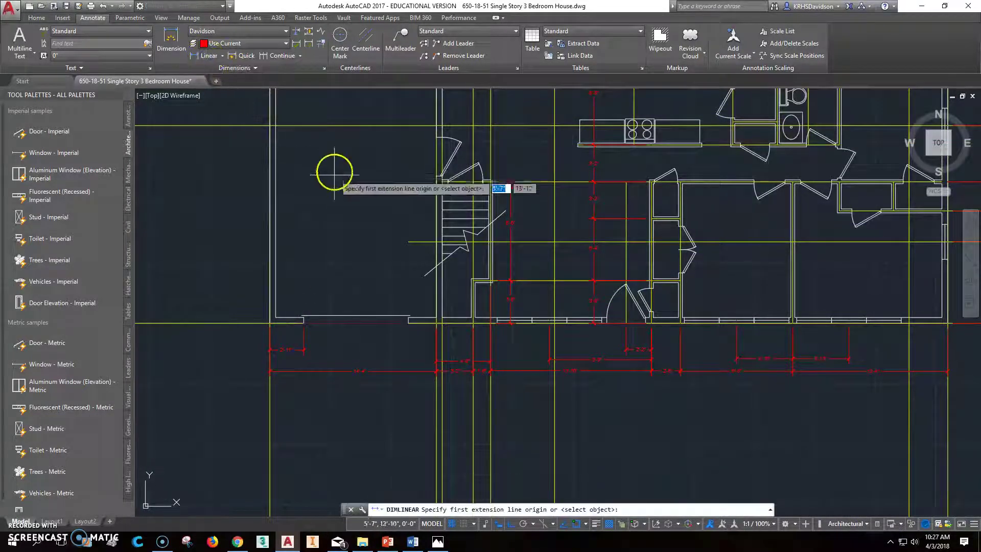
left_click(409, 322)
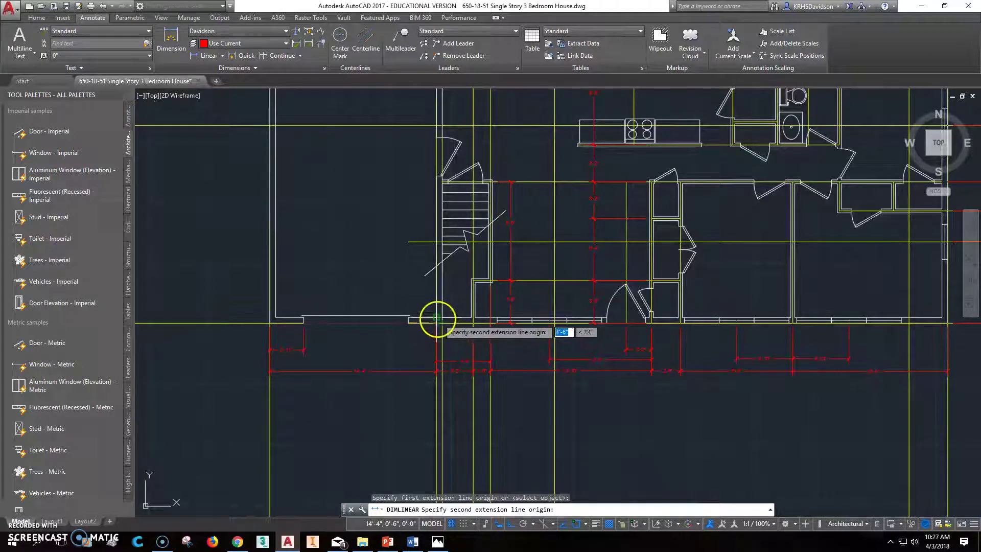
left_click(441, 323)
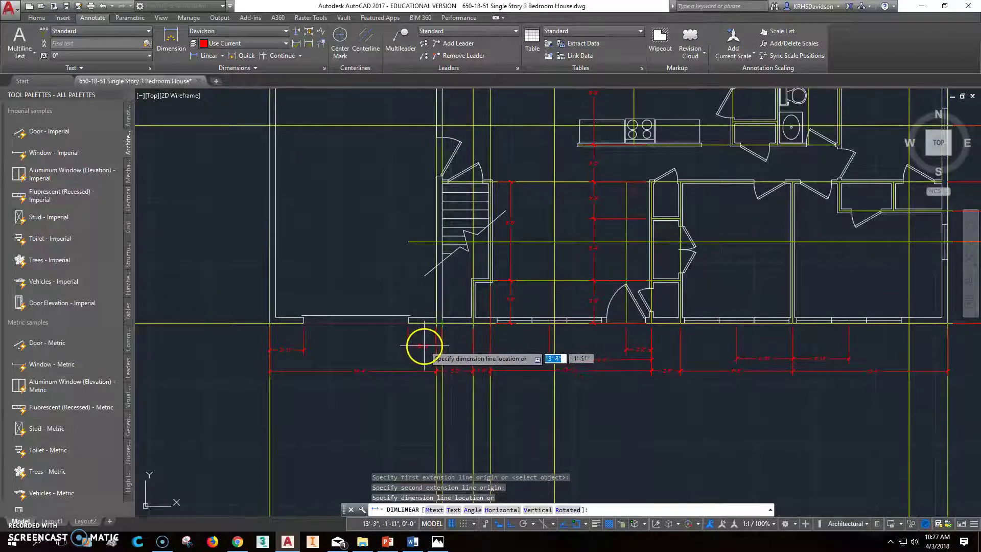
left_click(427, 351)
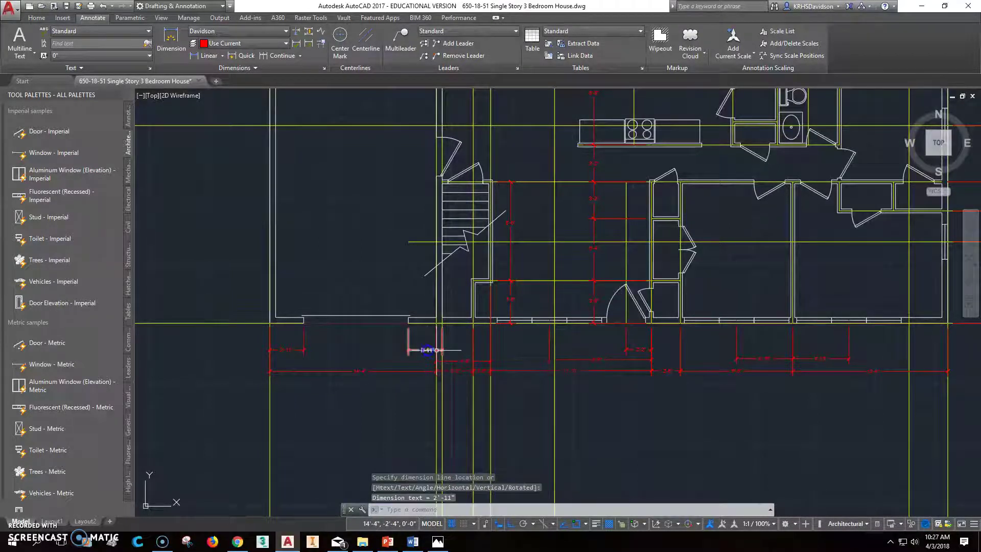
mouse_move(504, 344)
middle_mouse_down()
mouse_move(558, 314)
mouse_move(509, 326)
mouse_move(517, 347)
middle_mouse_up()
scroll(509, 325, "down", 5)
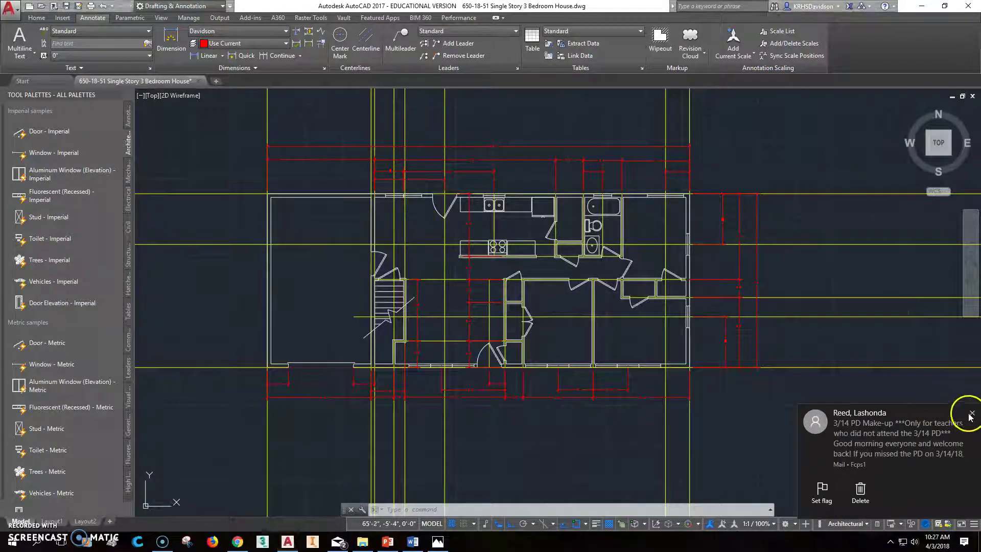
left_click(968, 414)
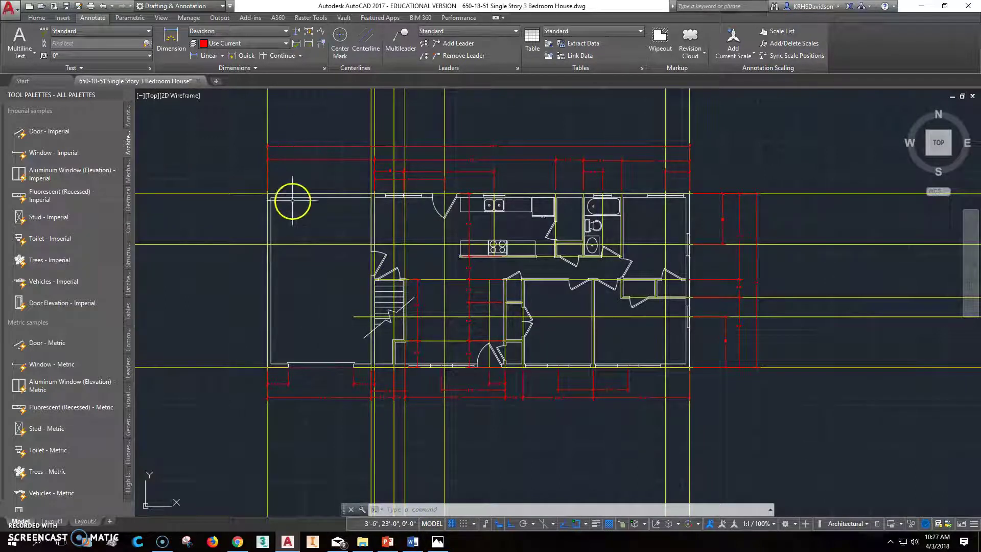
left_click(438, 541)
left_click(363, 173)
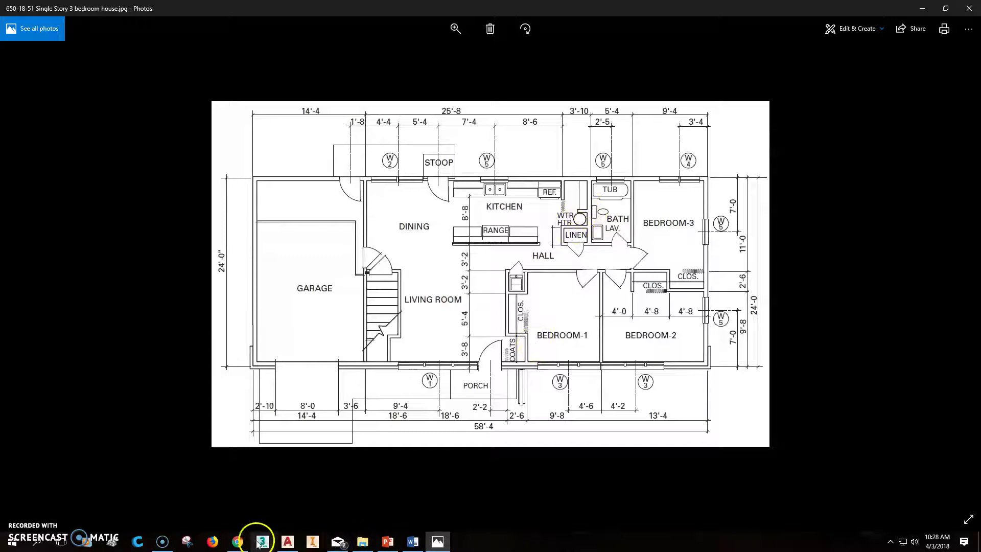
left_click(287, 541)
scroll(607, 385, "up", 5)
middle_click_drag(620, 329, 681, 378)
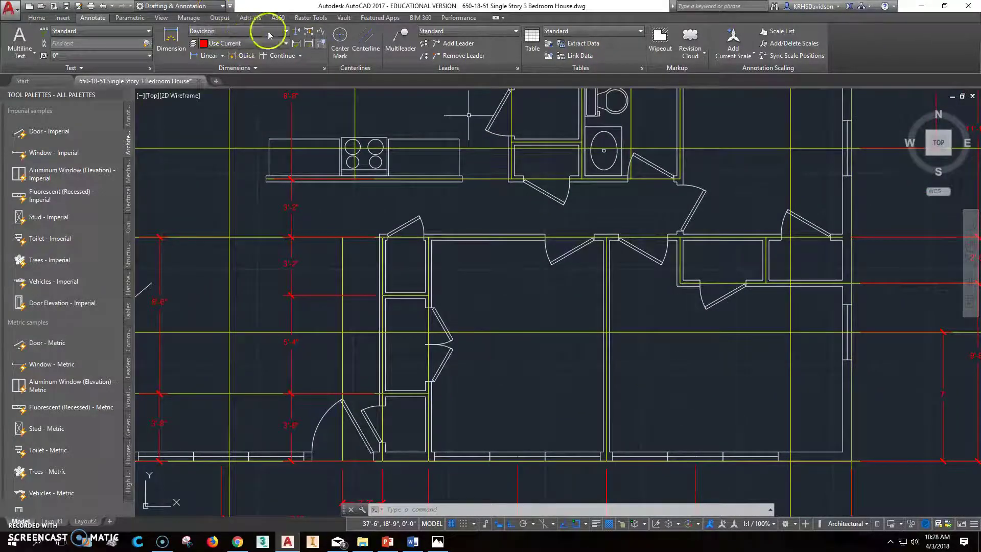
- Switch the current layer from Dimensions to layer 0 on the Home tab
left_click(37, 18)
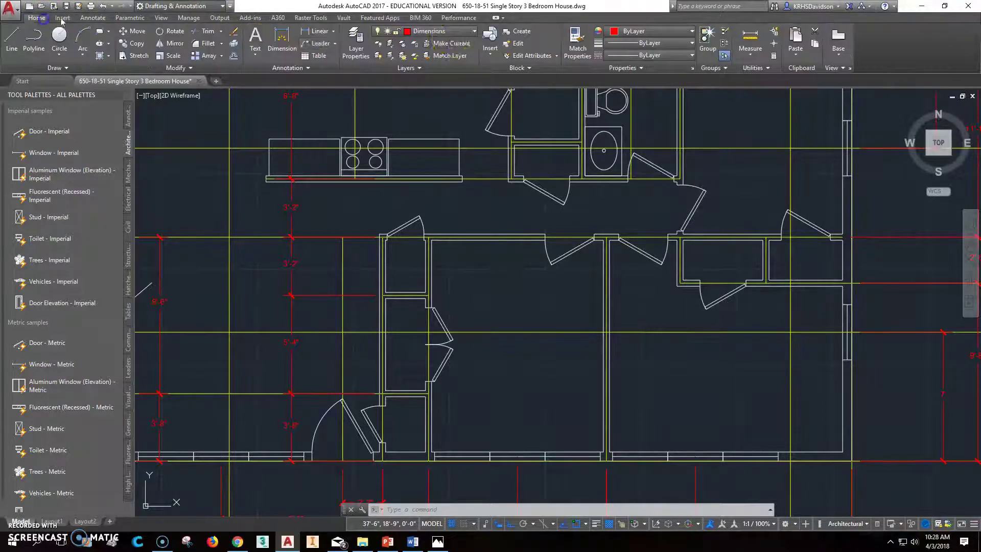
left_click(439, 32)
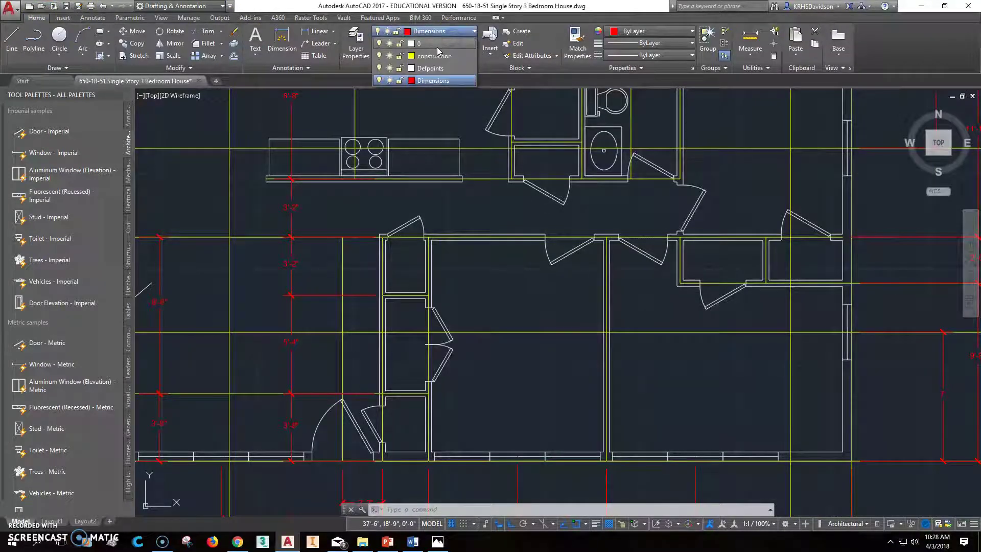
left_click(437, 43)
middle_click_drag(650, 228, 586, 375)
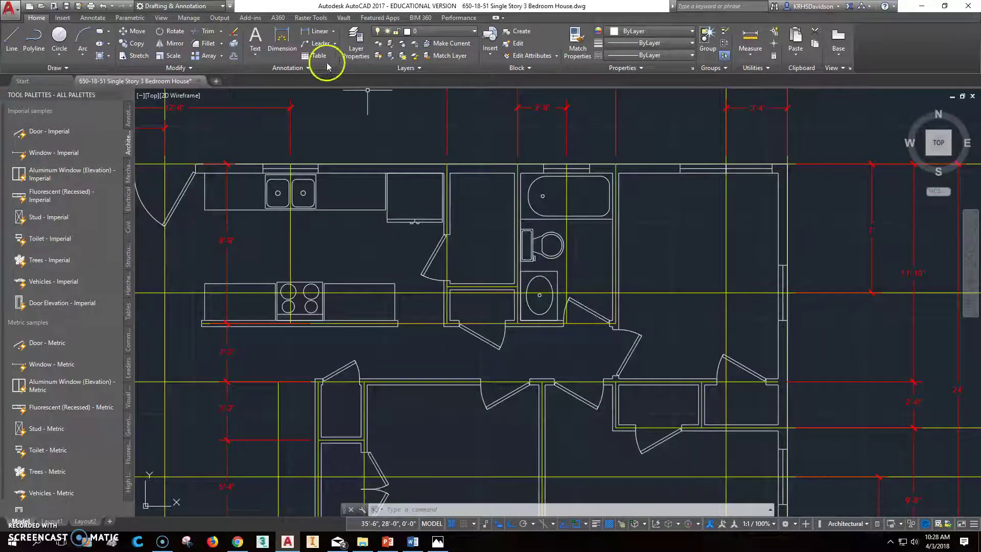
left_click(60, 38)
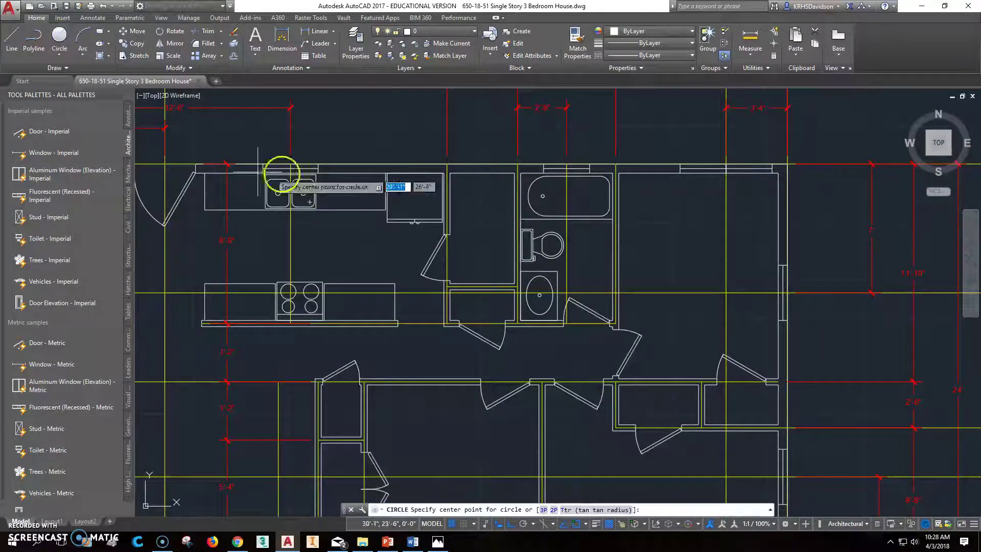
- Draw an 18-inch diameter circle for the water heater inside the closet
left_click(60, 53)
left_click(77, 72)
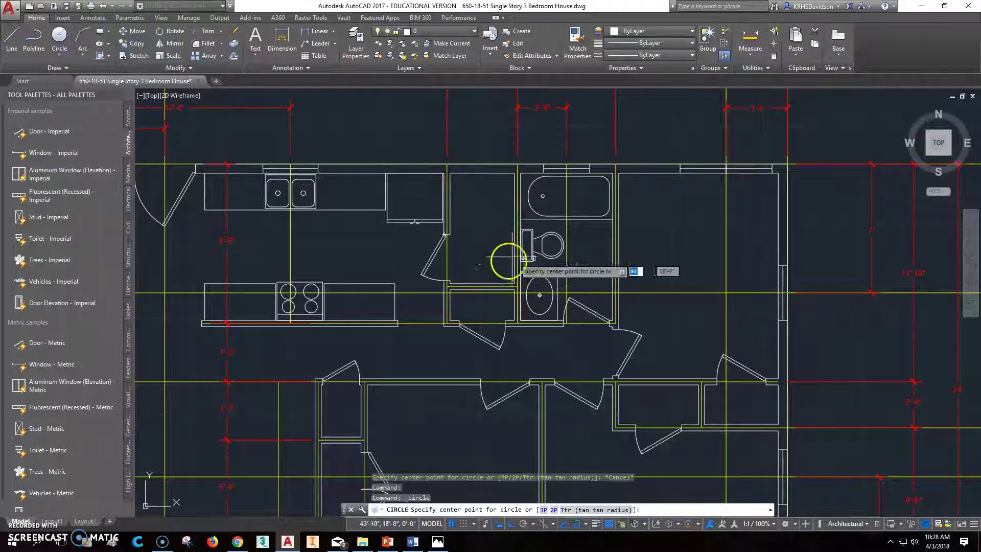
left_click(496, 265)
left_click(520, 268)
type("18")
key("Return")
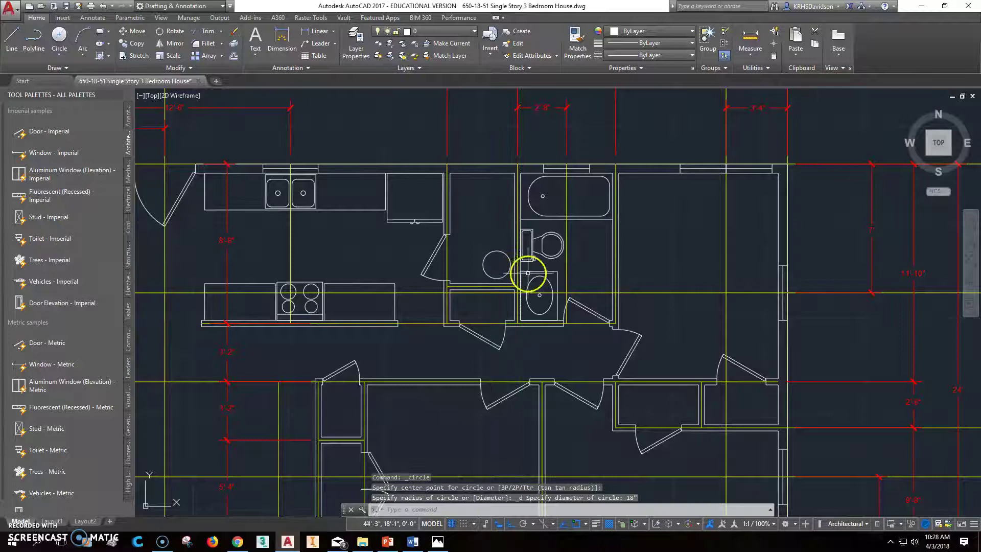
- Move the water heater circle into the closet corner
scroll(528, 274, "up", 4)
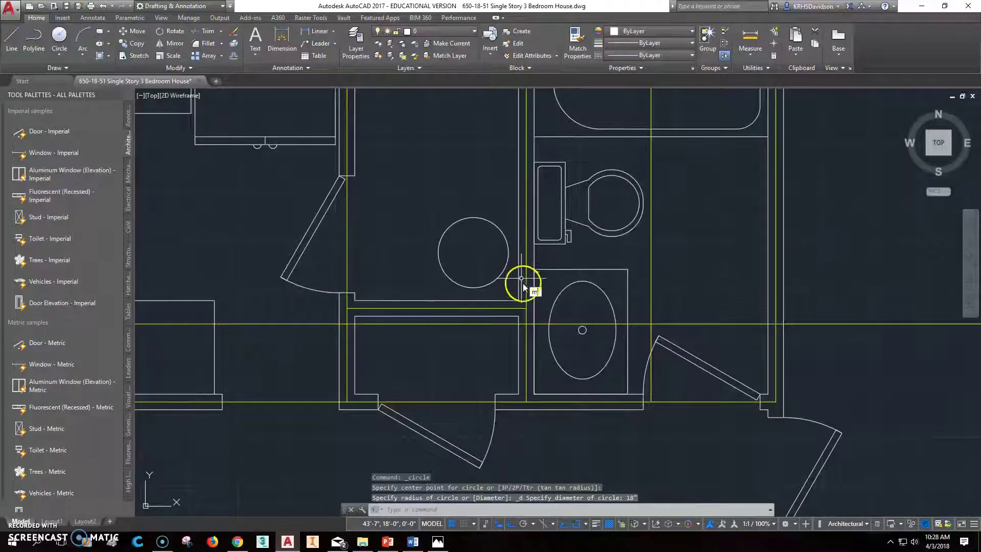
key("Return")
left_click(448, 277)
key("Return")
left_click(421, 146)
key("F8")
left_click(423, 148)
key("F8")
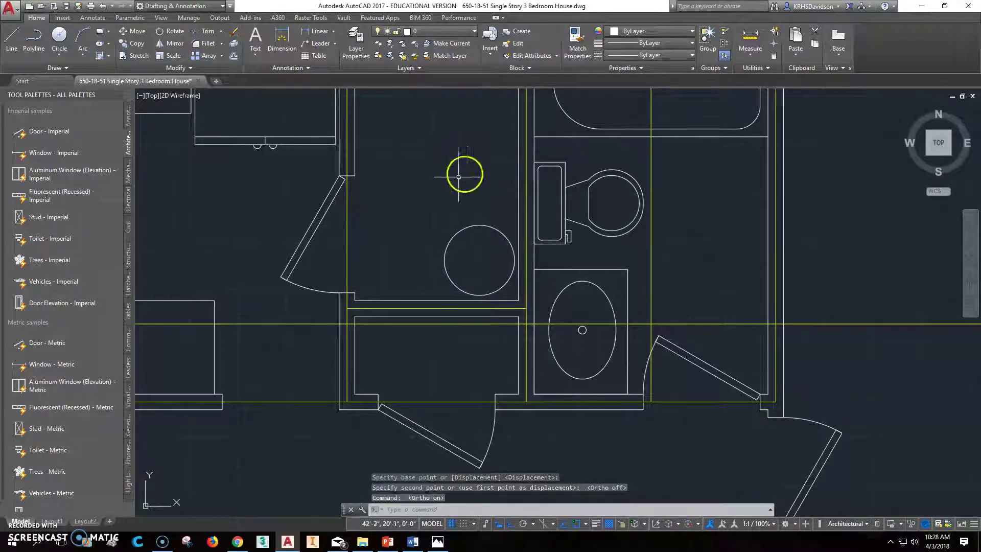
mouse_move(464, 171)
middle_mouse_down()
mouse_move(438, 237)
mouse_move(467, 237)
mouse_move(451, 281)
middle_mouse_up()
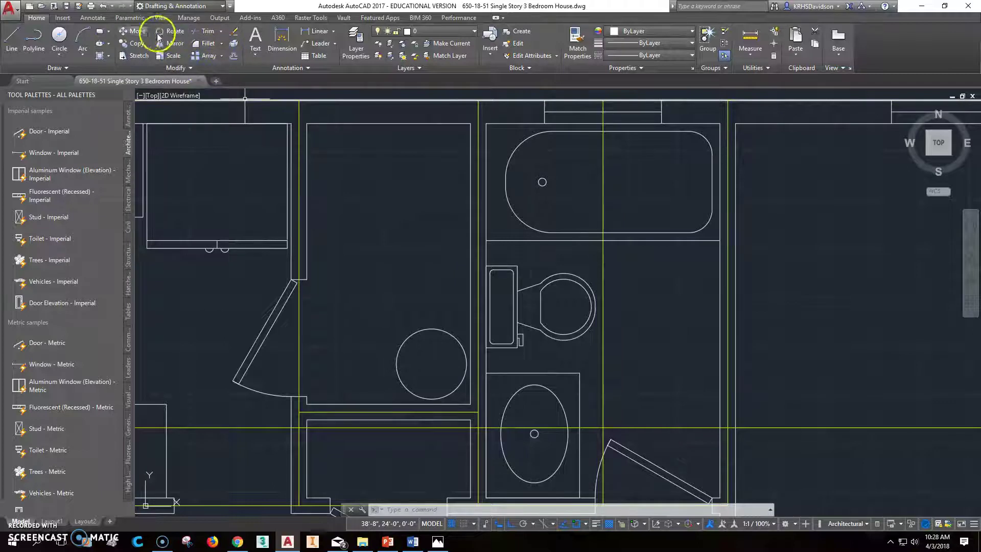
- Copy the three closet wall lines 2'-2" upward above the water heater
left_click(143, 45)
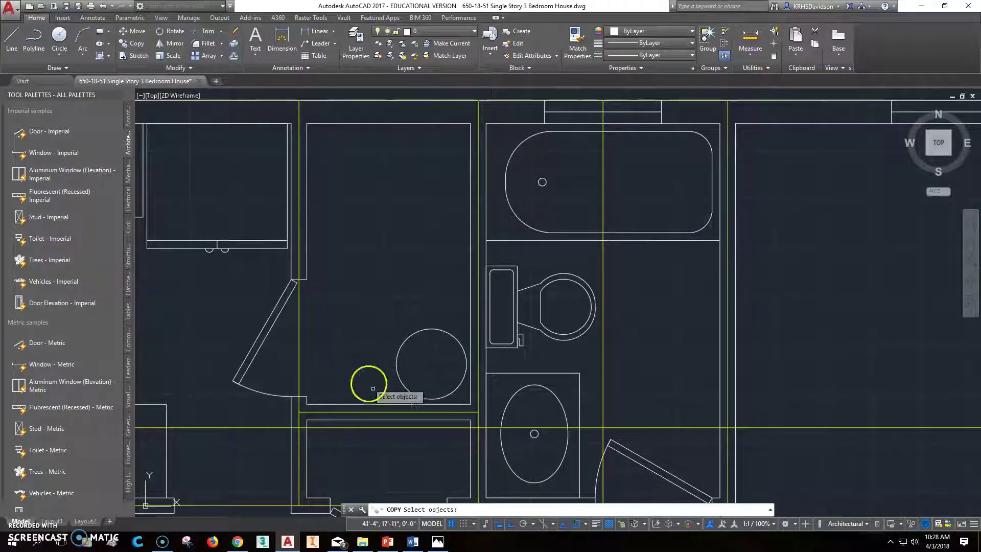
left_click(456, 404)
left_click(455, 411)
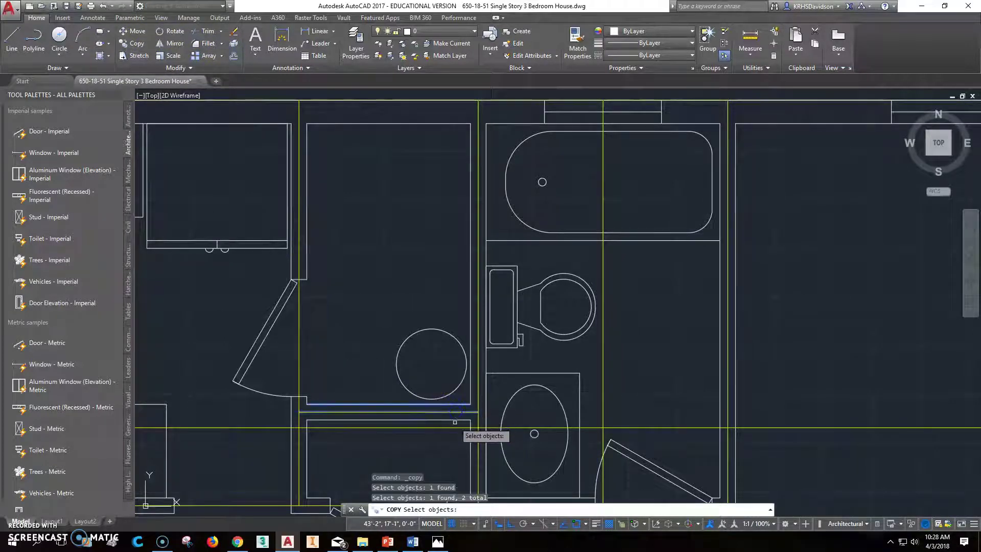
left_click(454, 420)
key("Return")
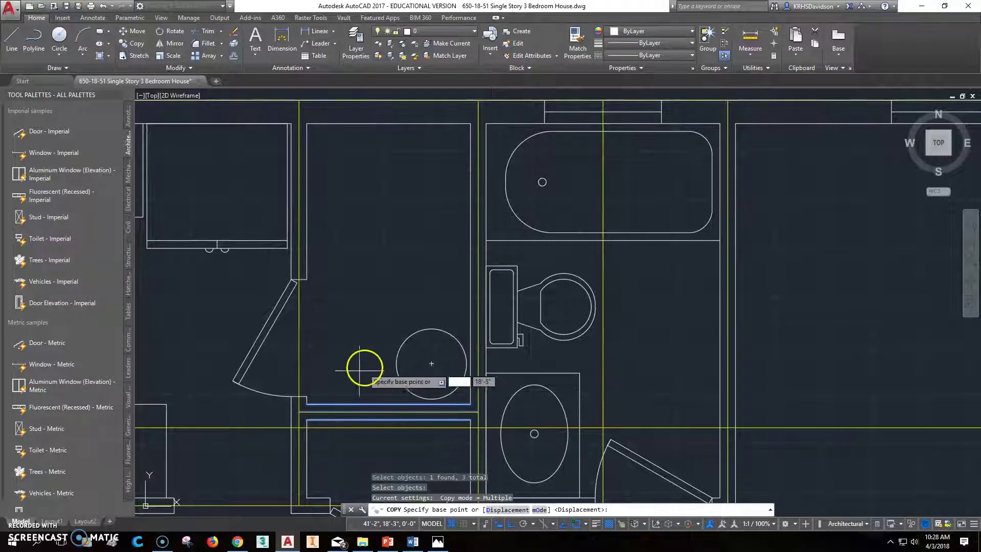
left_click(363, 332)
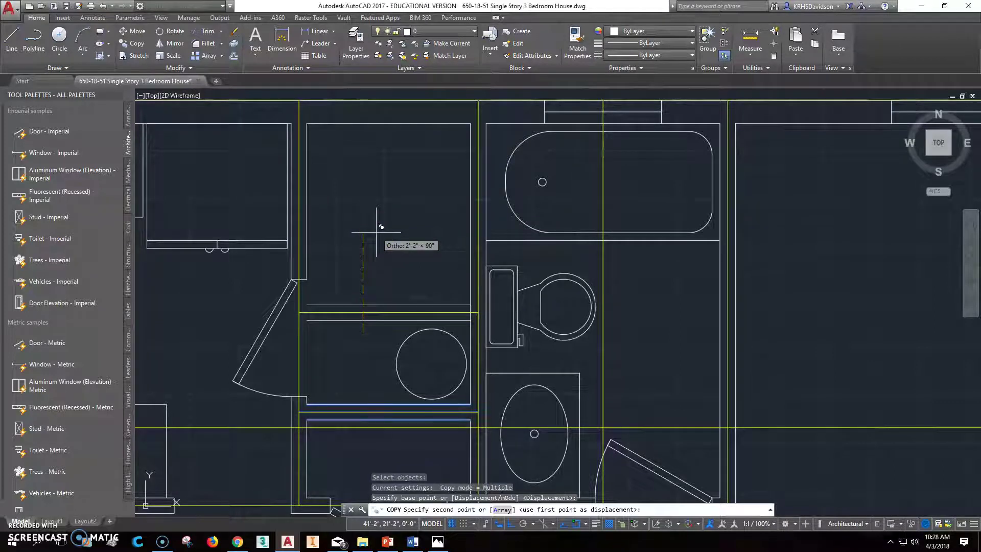
type("2")
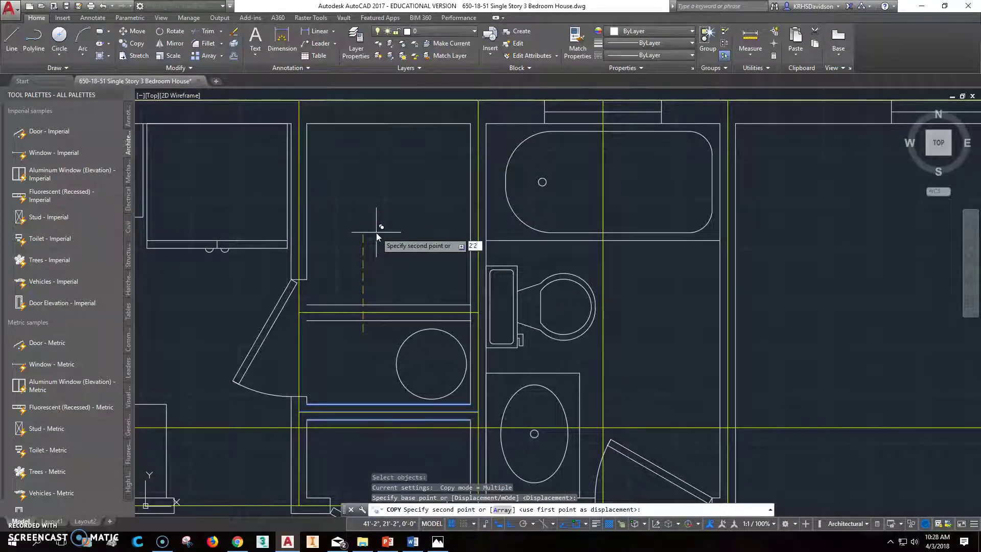
type("'2")
key("Return")
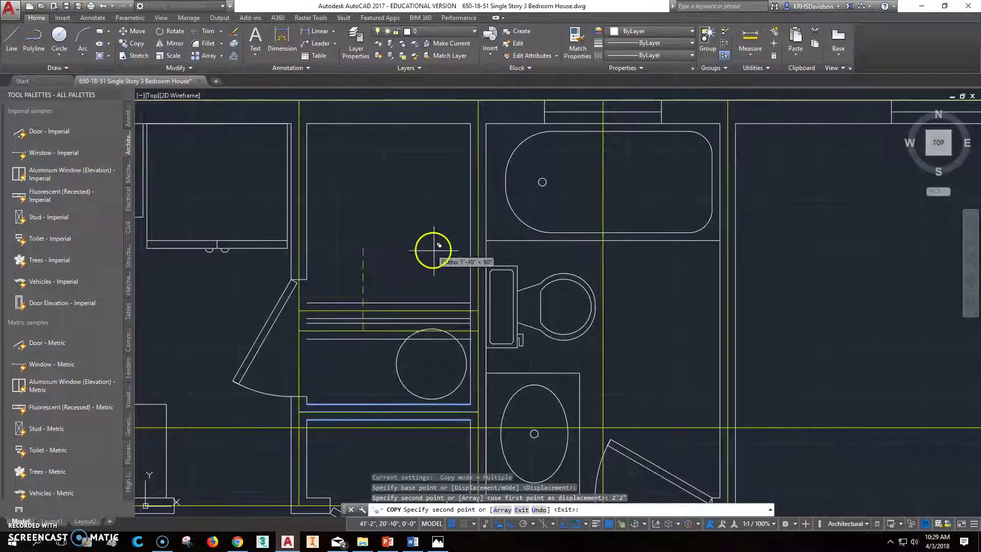
key("Escape")
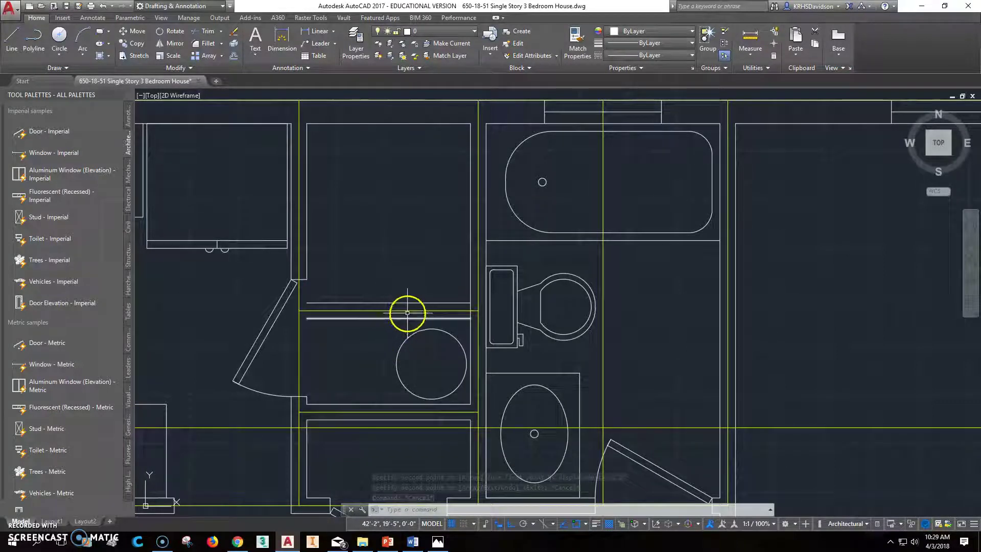
left_click(175, 32)
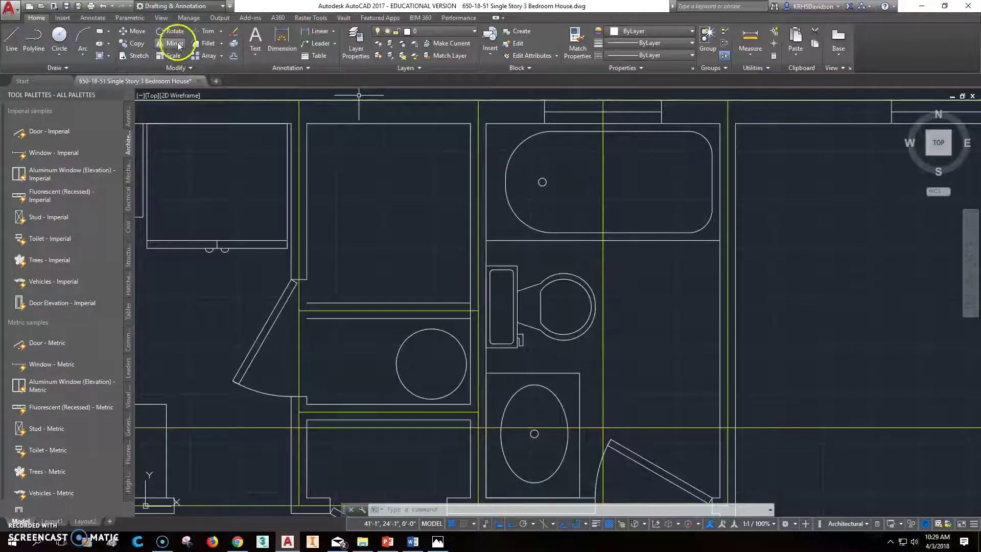
- Offset the wall line 18" toward the closet side
left_click(234, 55)
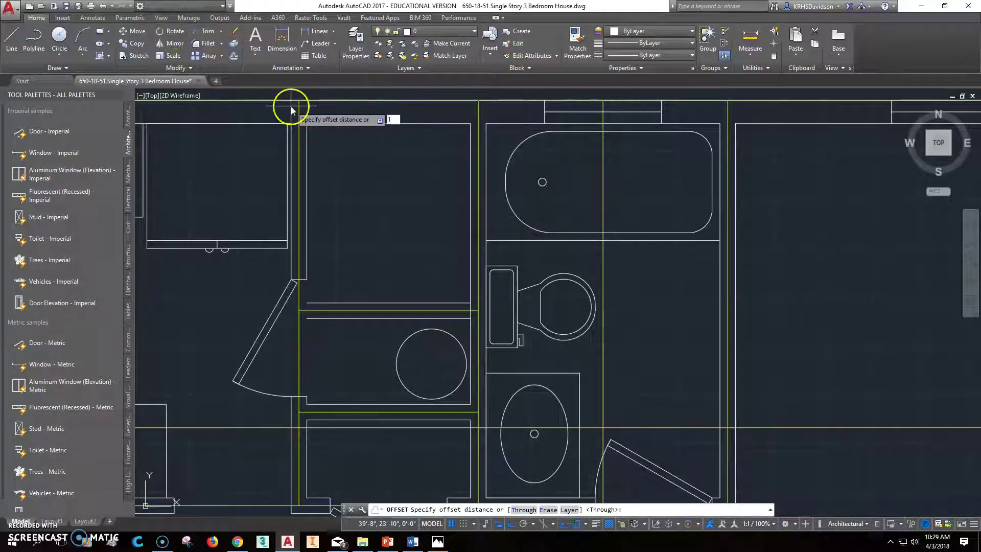
type("18\"")
key("Return")
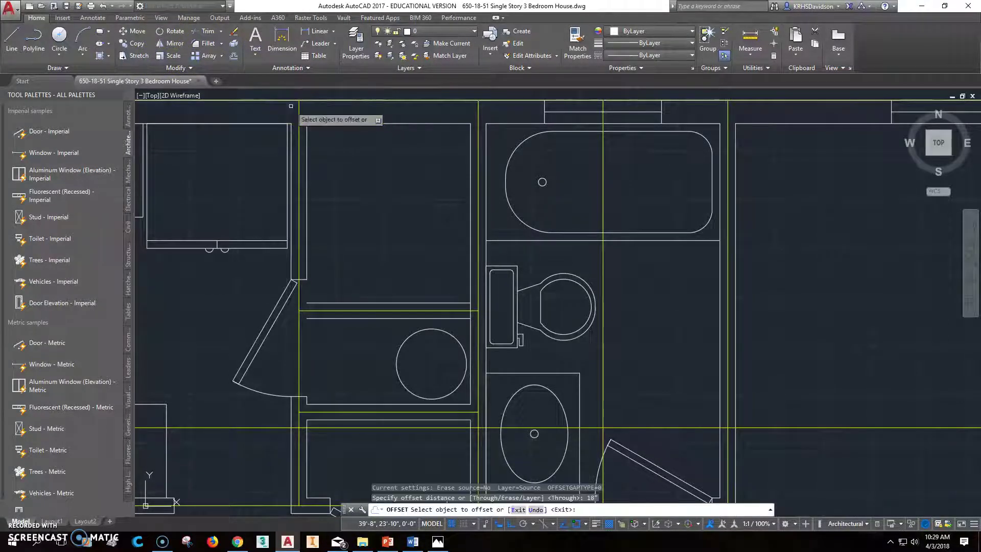
left_click(471, 289)
left_click(438, 280)
scroll(449, 304, "up", 3)
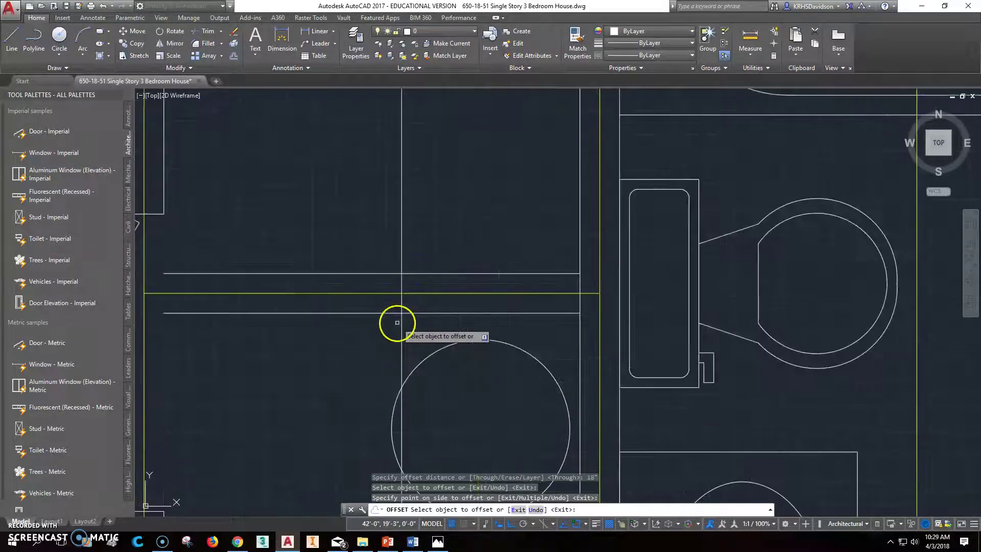
key("Escape")
key("Escape")
key("Escape")
scroll(363, 199, "down", 2)
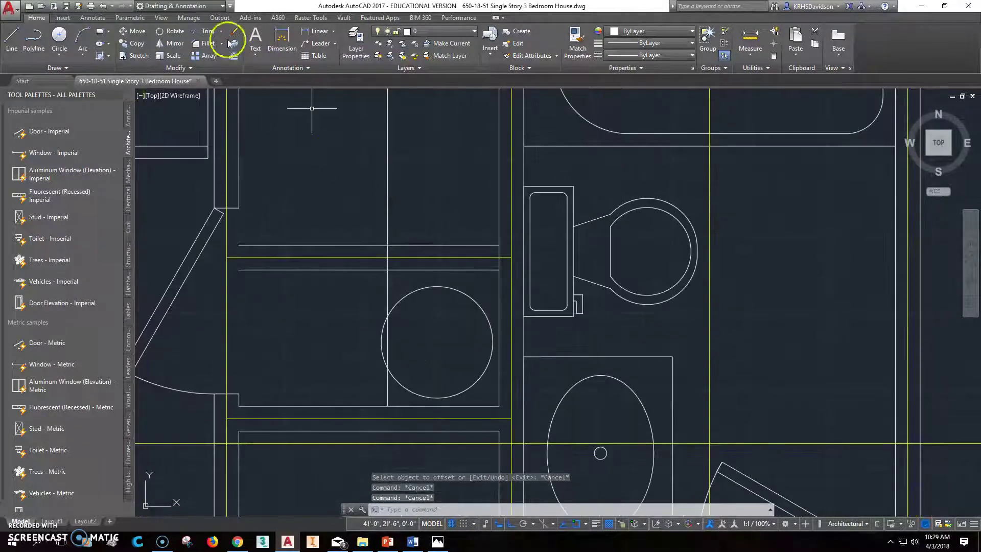
- Trim the overlapping line ends into a short wall and remove the bathroom wall piece
left_click(207, 33)
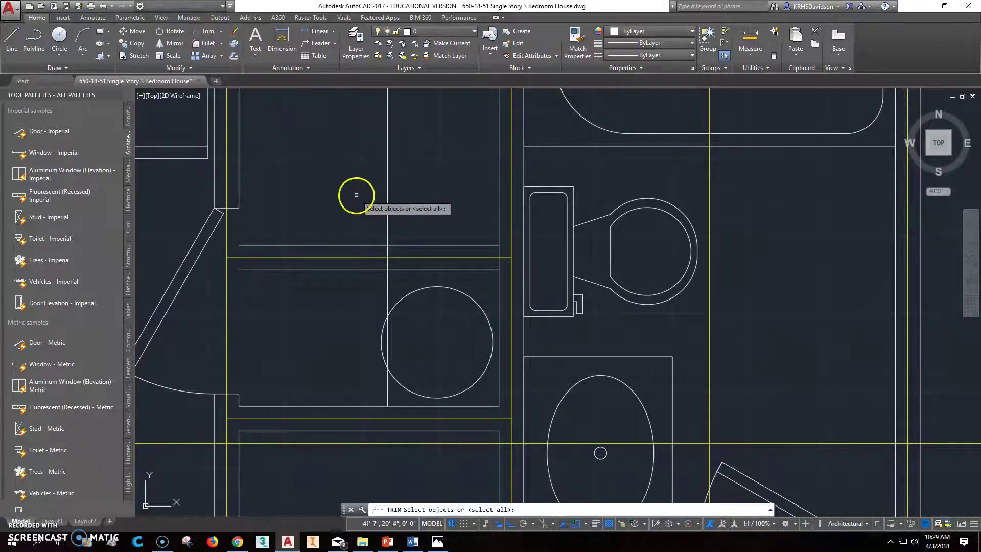
left_click(388, 221)
left_click(403, 245)
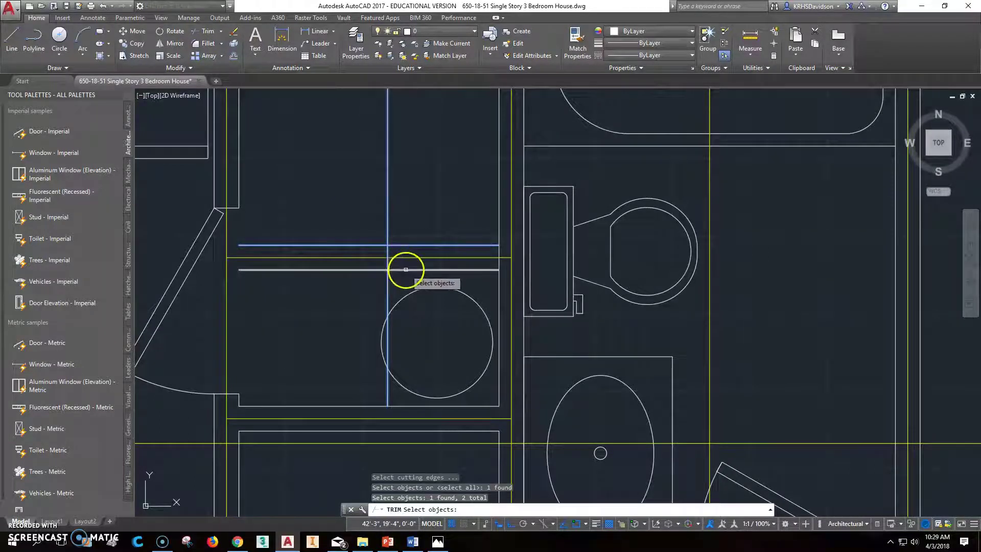
left_click(405, 269)
key("Return")
left_click(388, 280)
left_click(379, 269)
left_click(380, 257)
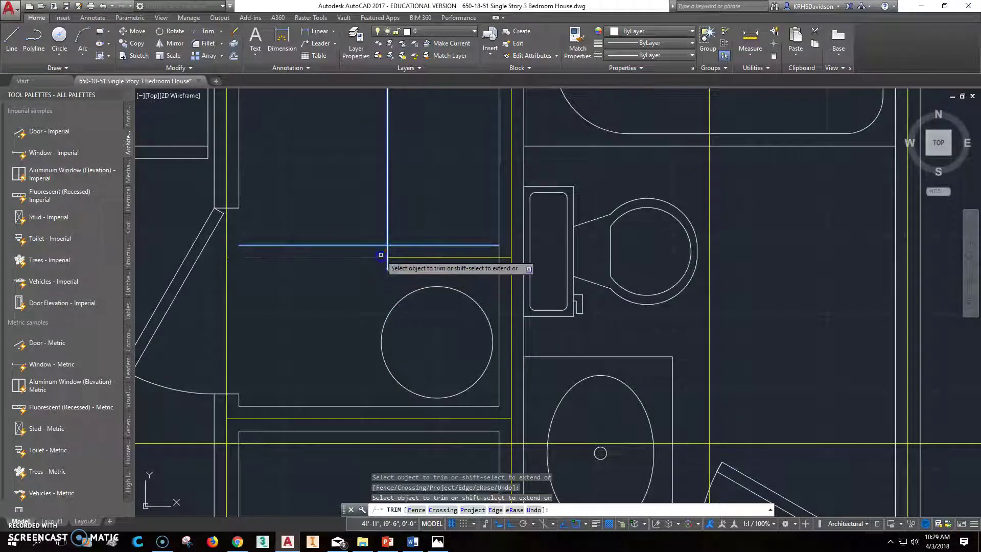
left_click(378, 245)
left_click(387, 234)
left_click(499, 248)
key("Escape")
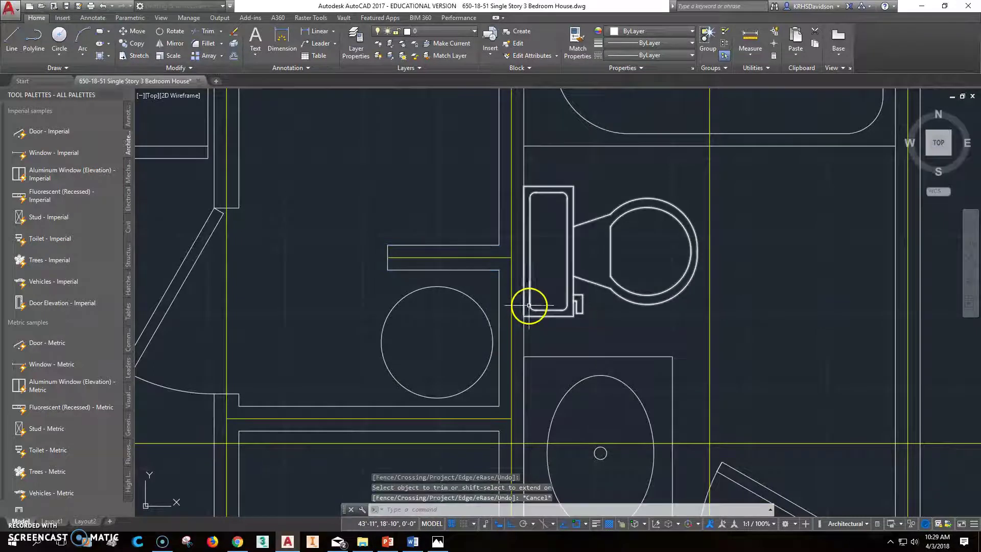
scroll(504, 303, "down", 2)
middle_click_drag(484, 279, 471, 303)
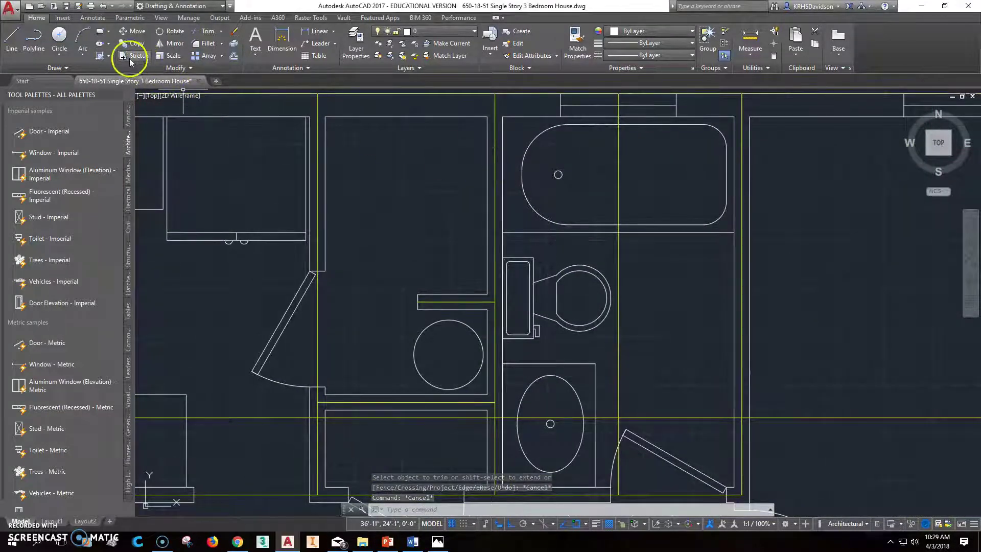
- Offset the closet's right wall 12" inward to form the shelf line
left_click(234, 54)
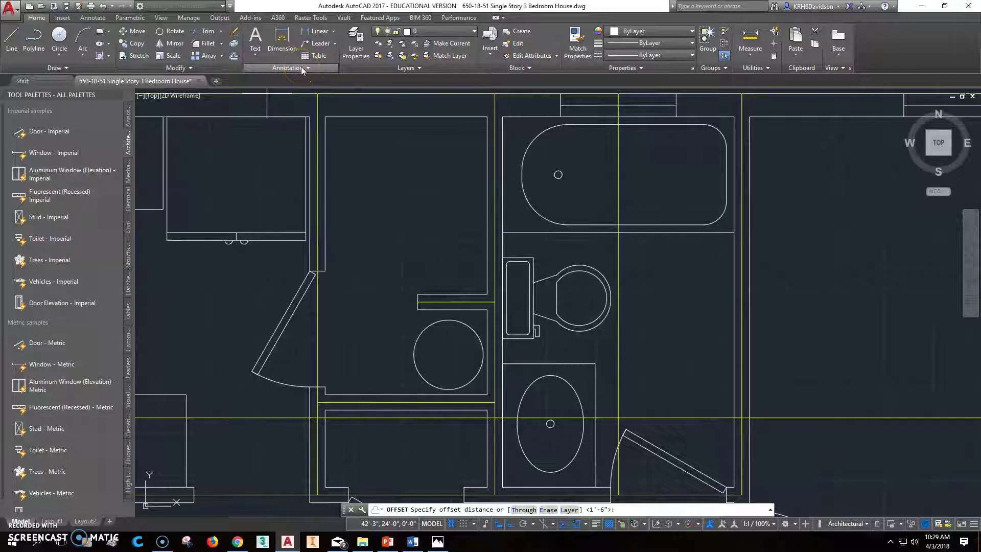
type("12")
key("Return")
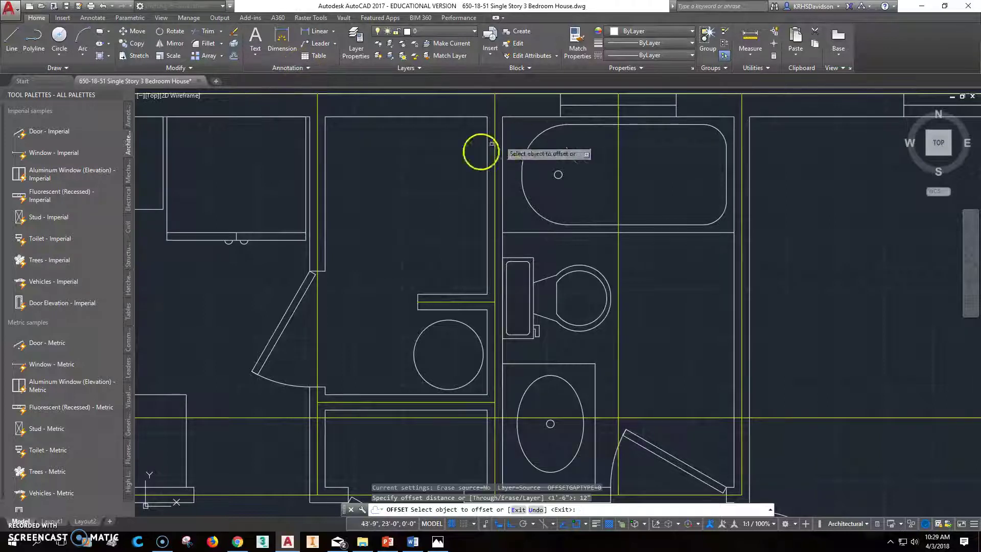
left_click(487, 184)
left_click(442, 224)
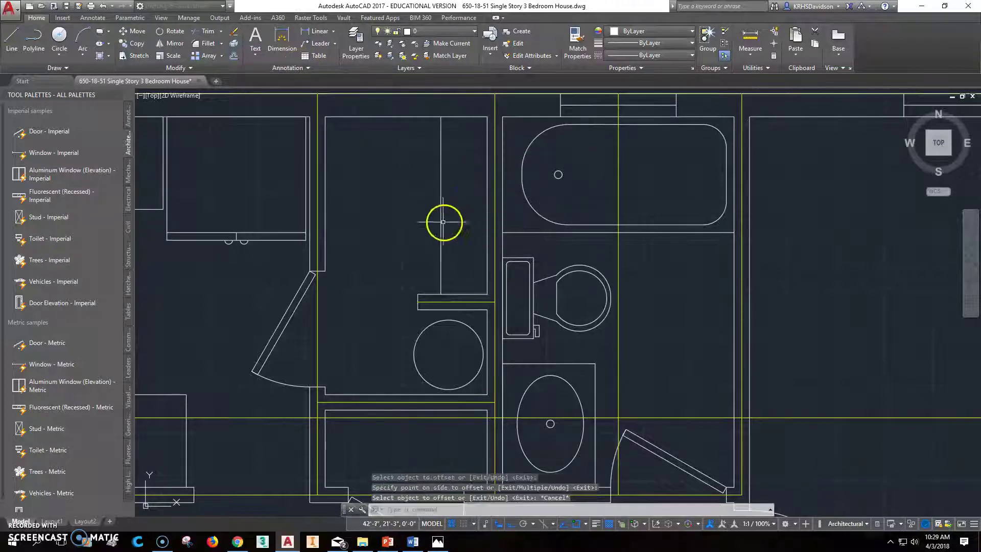
key("Escape")
key("Escape")
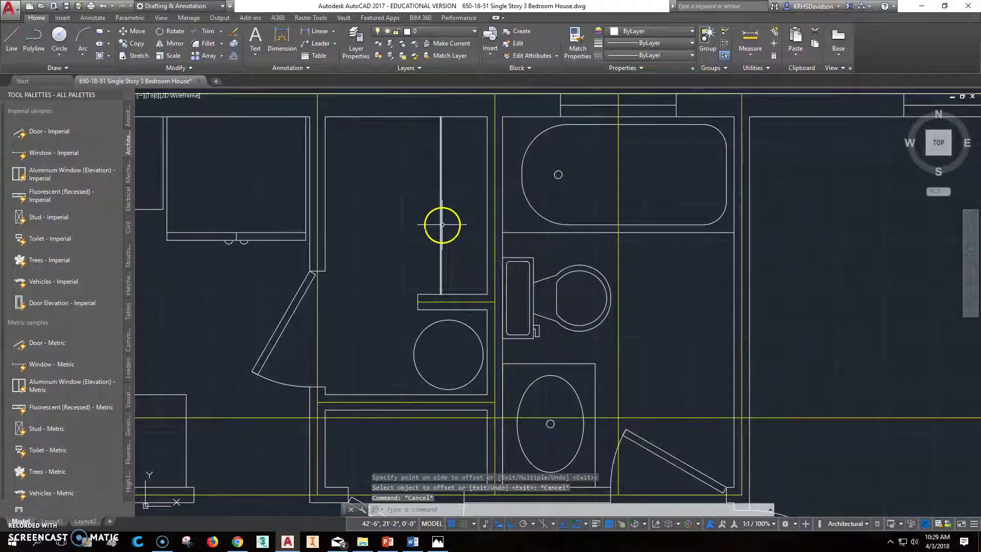
- Confirm the shelf line's linetype is ByLayer in Quick Properties
left_click(442, 224)
right_click(441, 226)
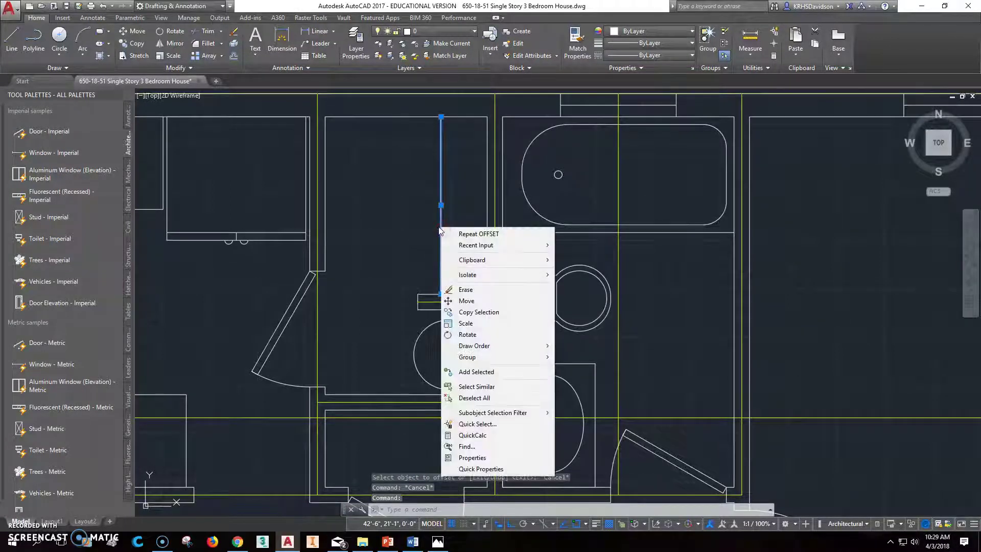
left_click(469, 469)
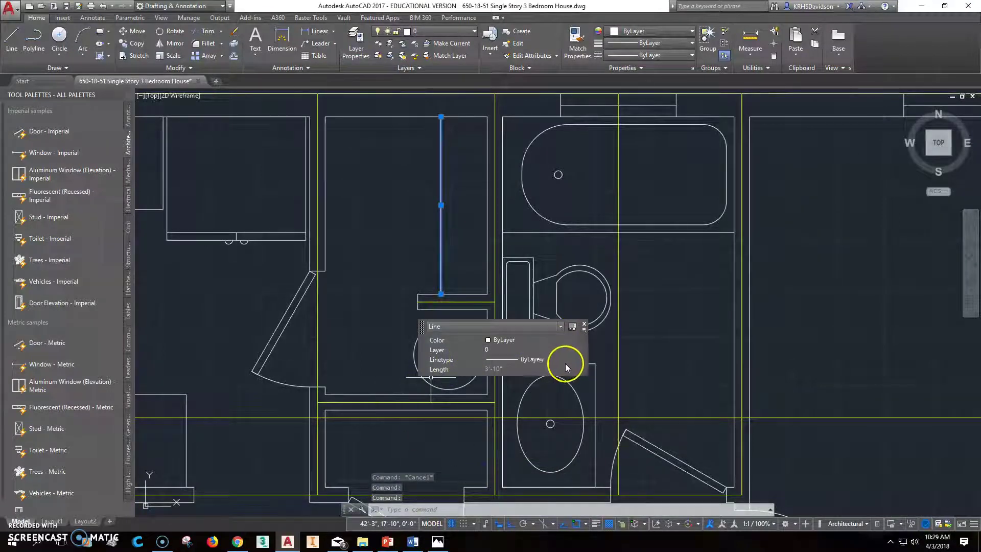
left_click(563, 361)
left_click(575, 360)
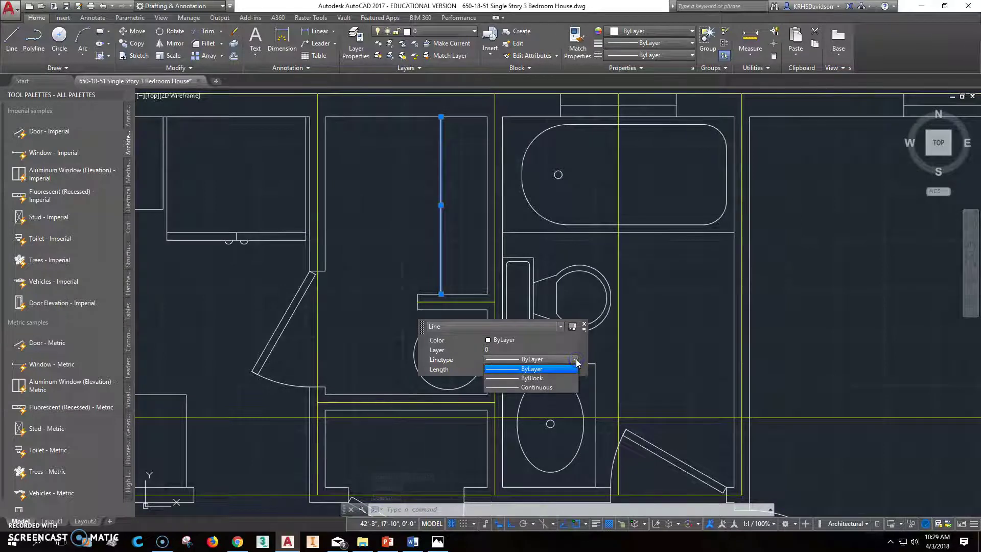
left_click(575, 360)
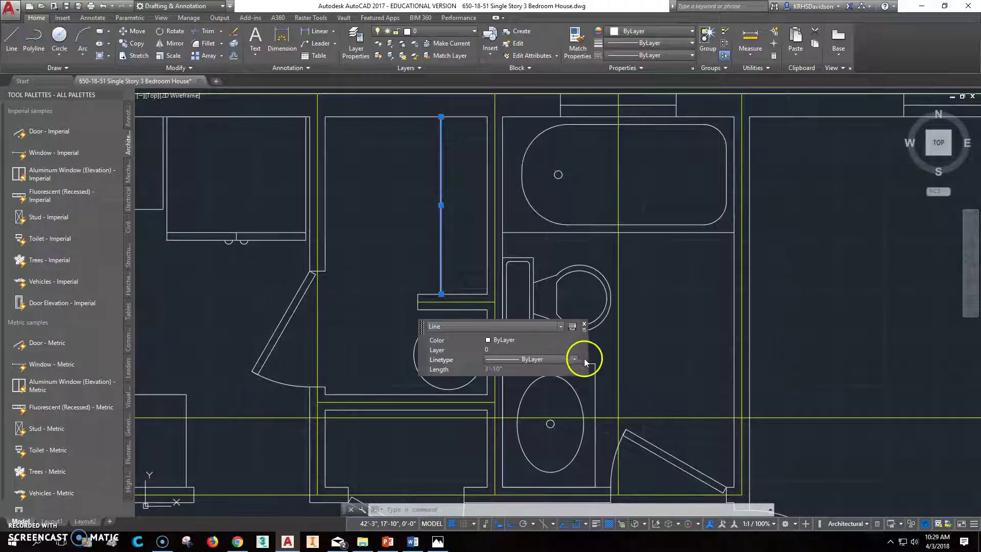
key("Escape")
key("Escape")
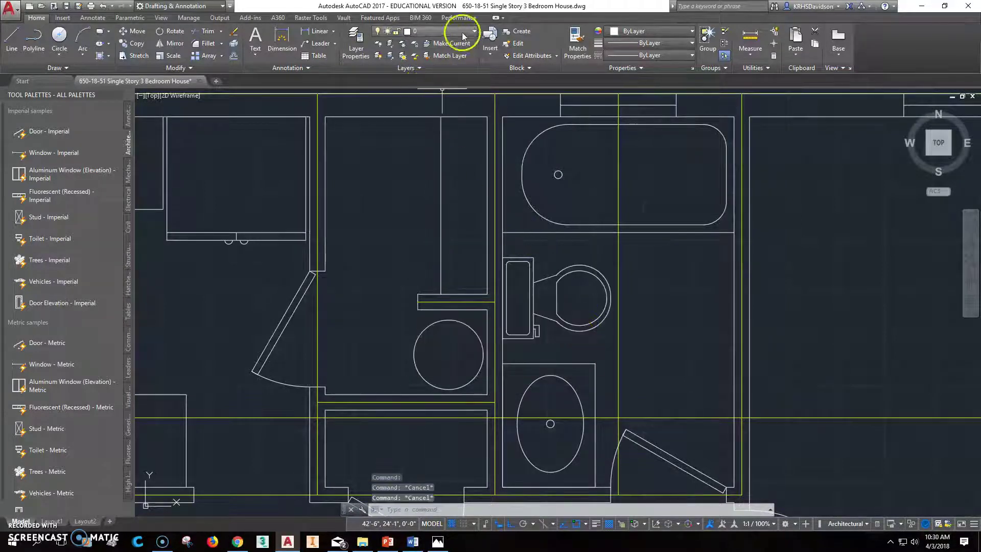
left_click(356, 44)
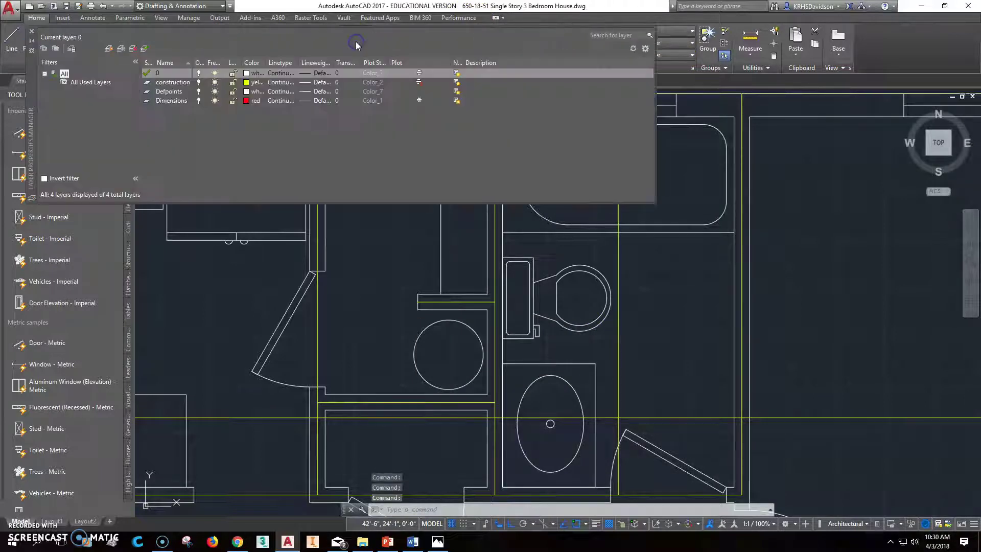
left_click(280, 83)
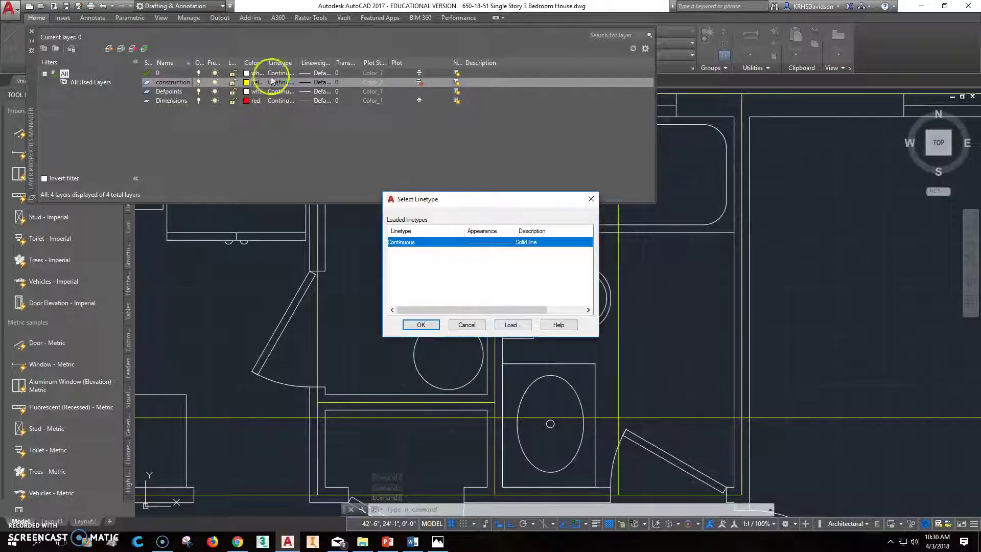
left_click(475, 326)
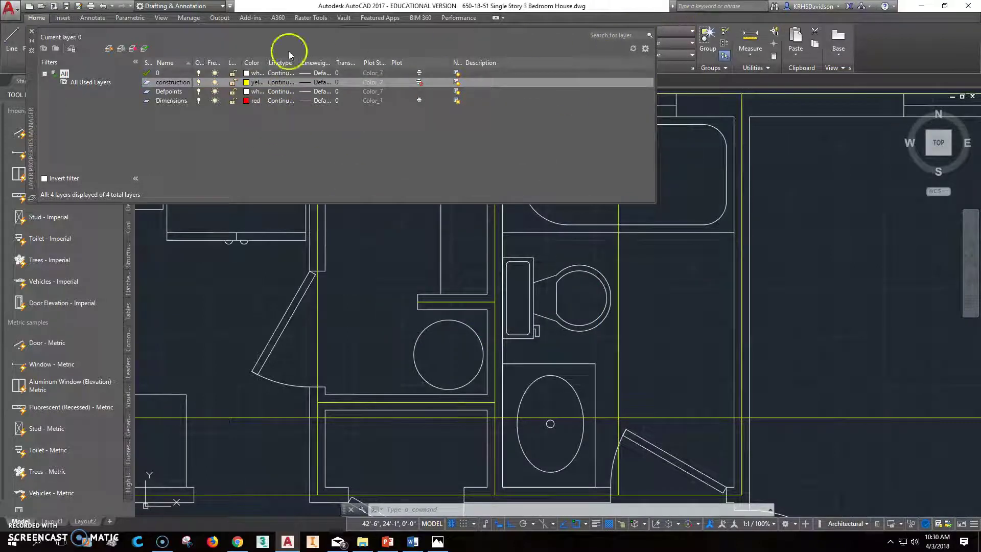
left_click(31, 33)
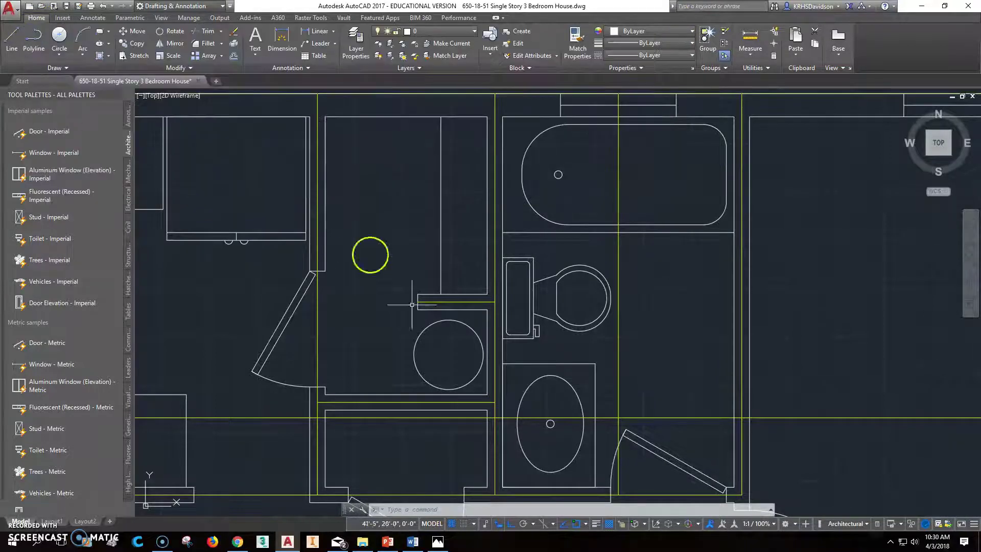
mouse_move(480, 295)
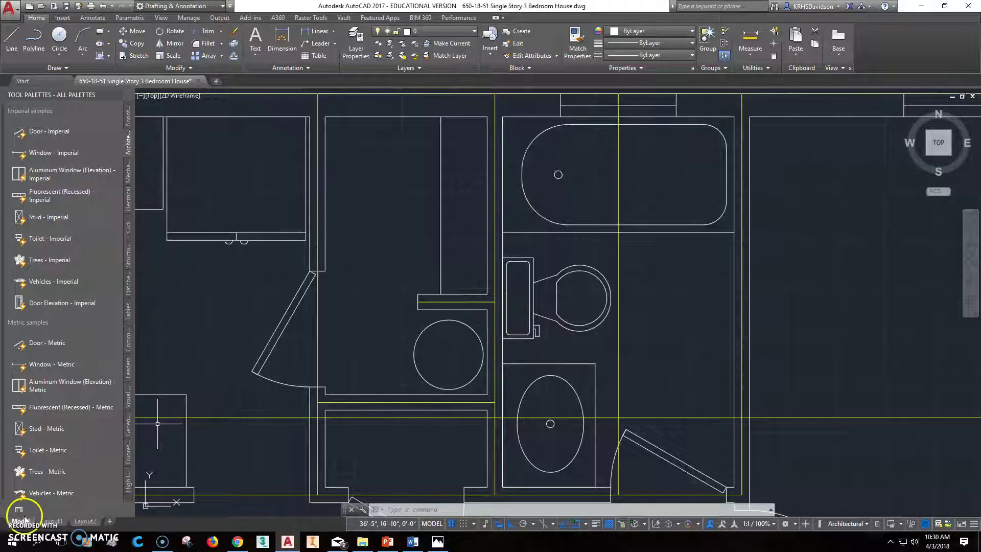